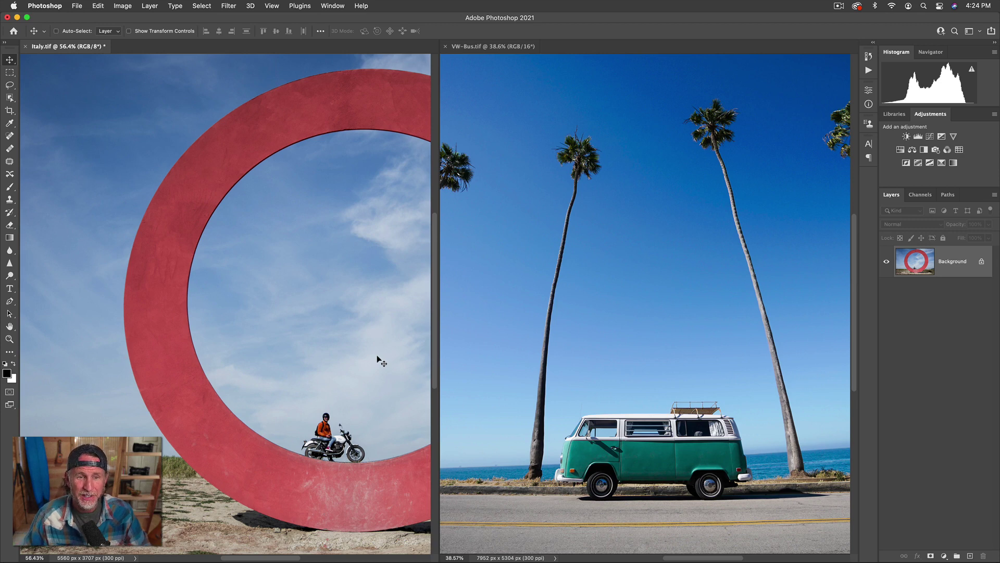
# Step: Display the Italy.tif image alone in full screen mode with the menu bar kept
pyautogui.press('f')
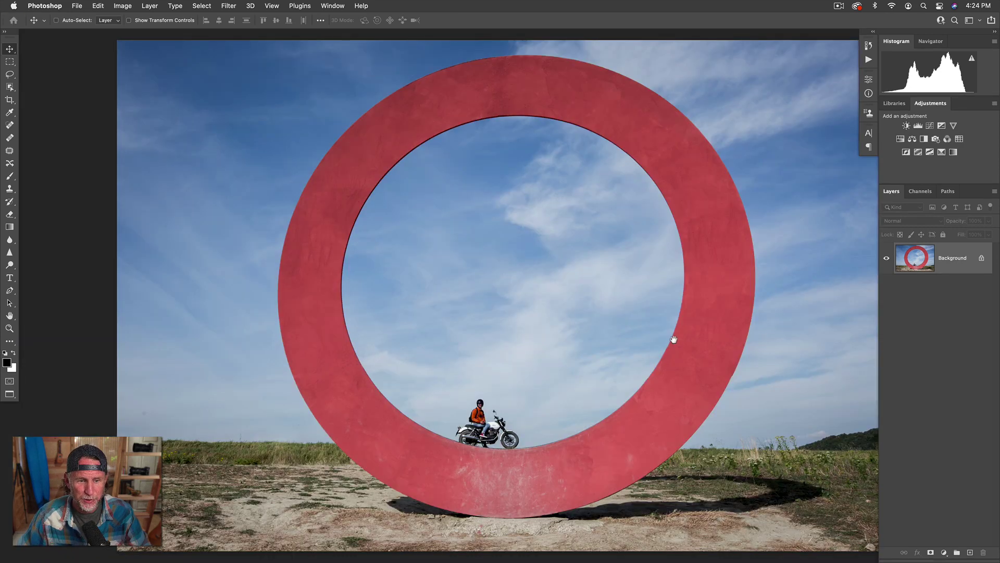
pyautogui.moveTo(674, 339); pyautogui.dragTo(611, 333)
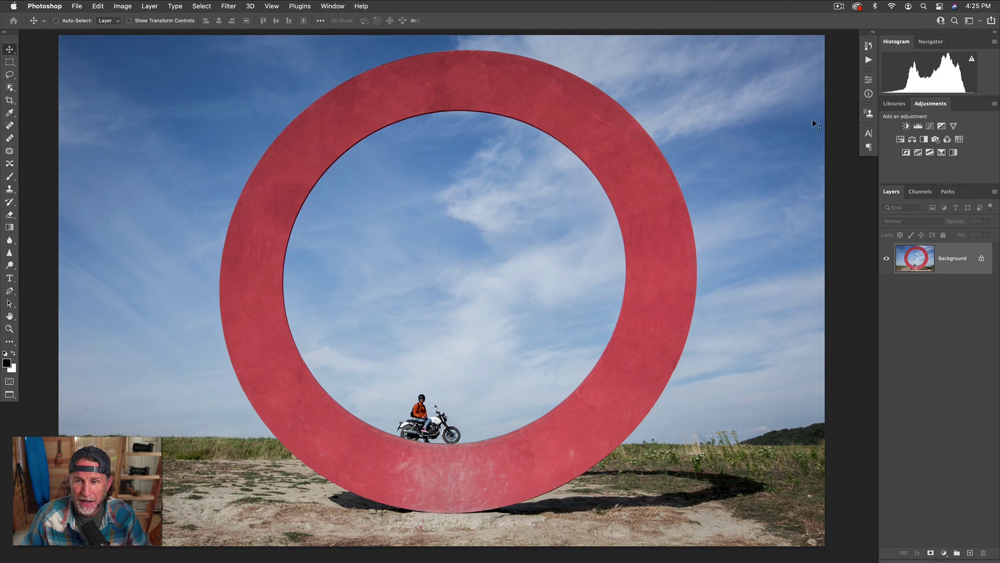
pyautogui.click(332, 7)
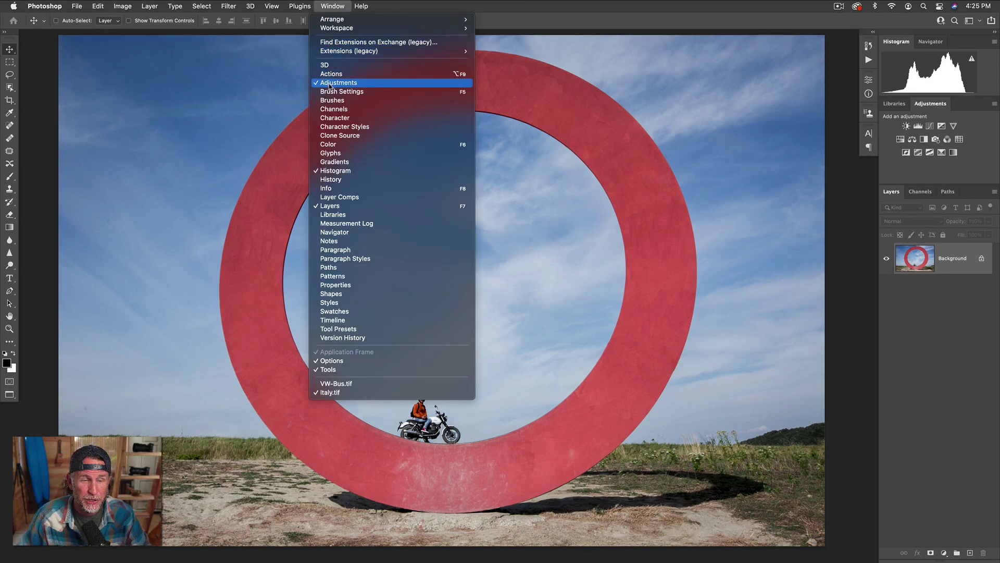
pyautogui.click(919, 123)
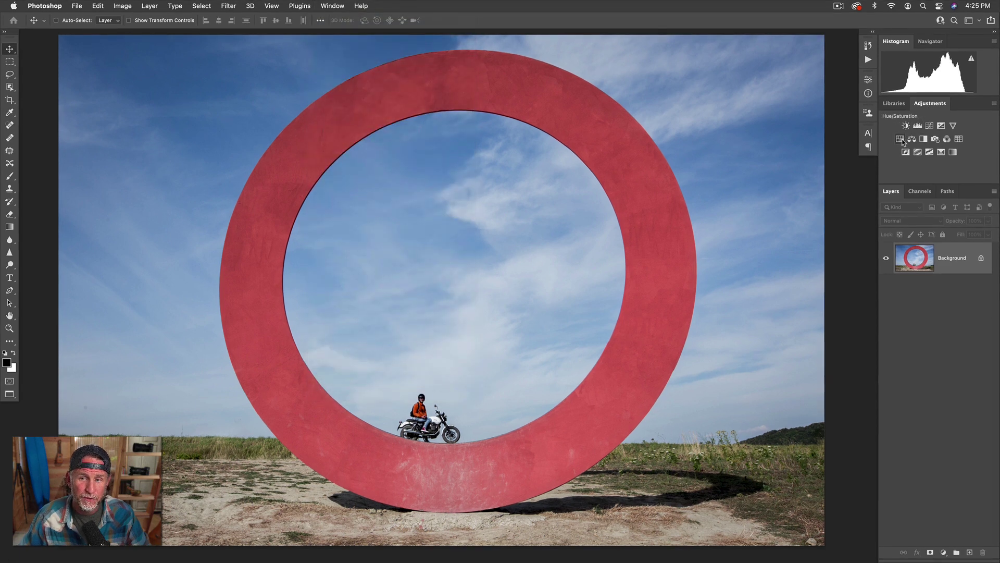
# Step: Add a Hue/Saturation adjustment layer over the whole image and set Hue -147, Saturation +25 and Lightness -26
pyautogui.click(904, 142)
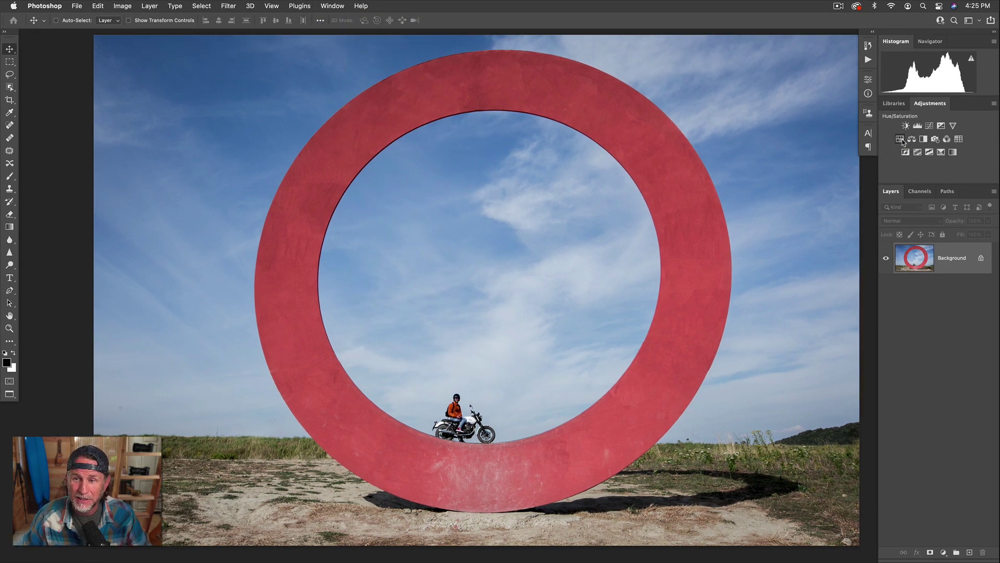
pyautogui.click(903, 140)
pyautogui.moveTo(705, 179); pyautogui.dragTo(670, 189)
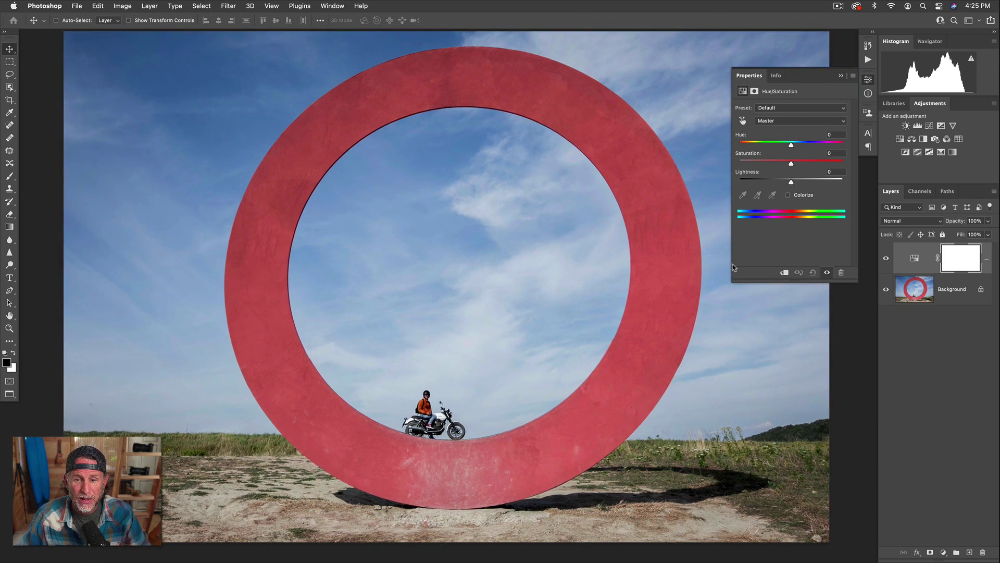
pyautogui.moveTo(732, 265); pyautogui.dragTo(622, 261)
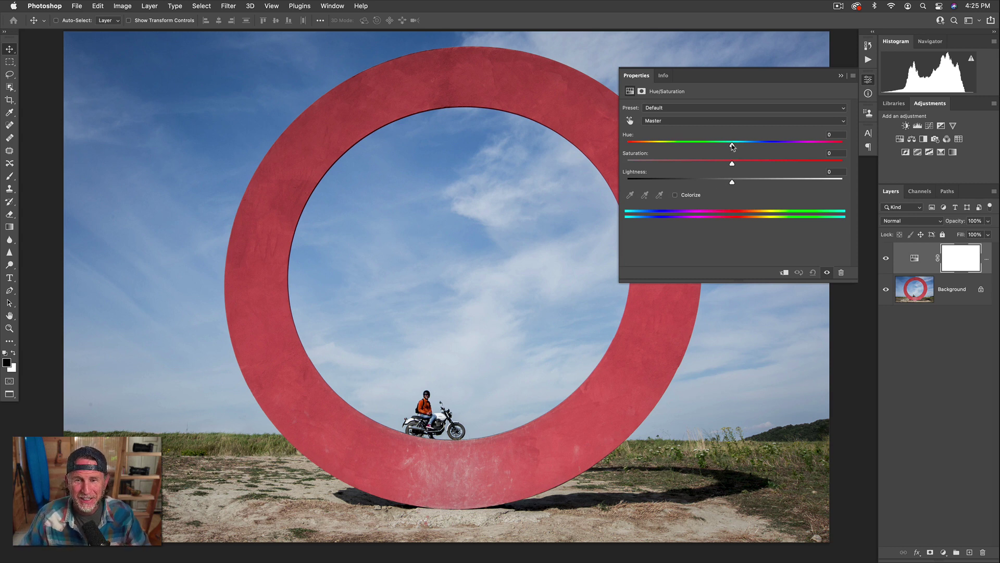
pyautogui.moveTo(732, 145); pyautogui.dragTo(642, 147)
pyautogui.moveTo(733, 165); pyautogui.dragTo(708, 183)
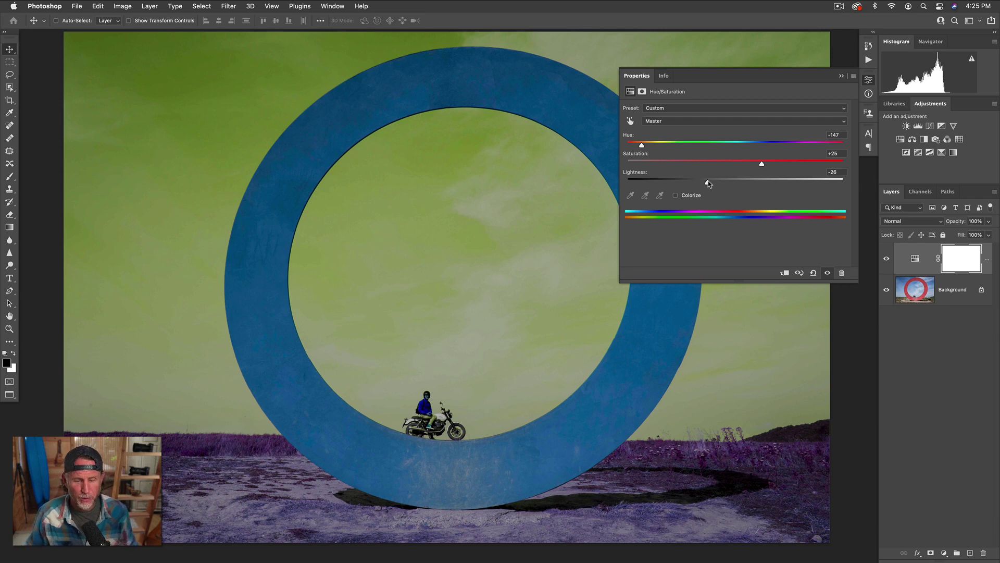
# Step: Examine the colour shift on the motorcycle rider up close and across the whole image
pyautogui.press('super+plus')
pyautogui.press('super+plus')
pyautogui.moveTo(489, 418); pyautogui.dragTo(556, 200)
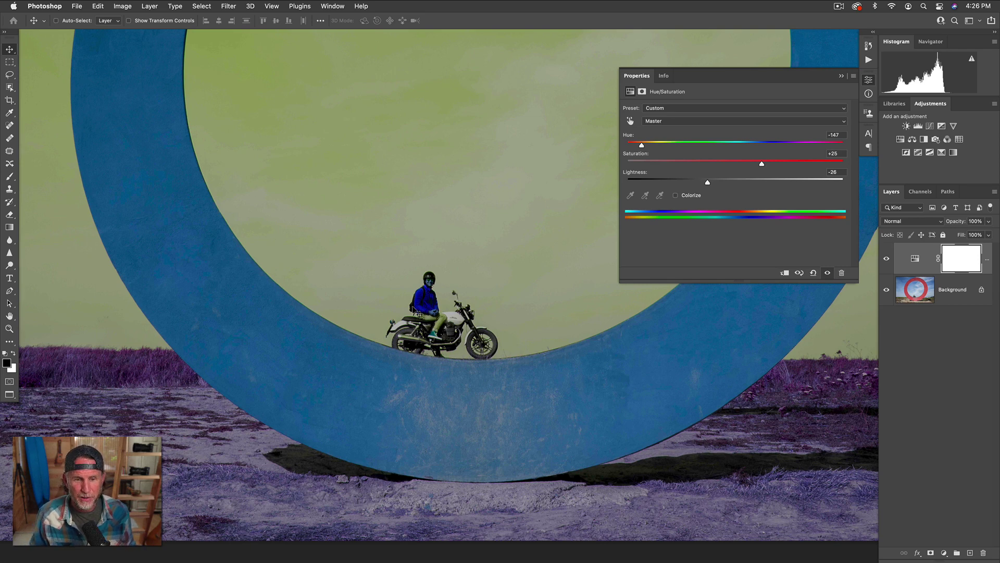
pyautogui.press('super')
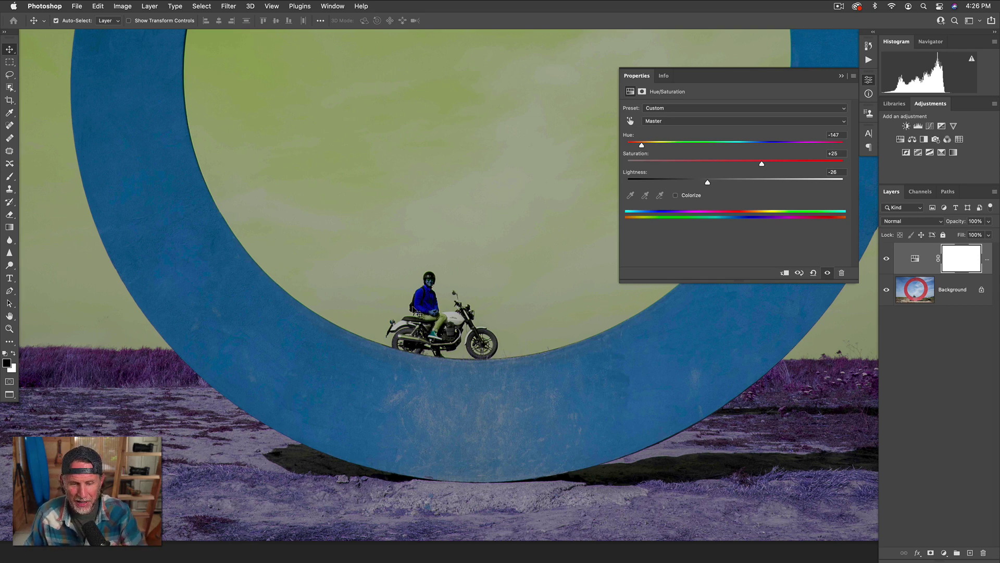
pyautogui.press('super+minus')
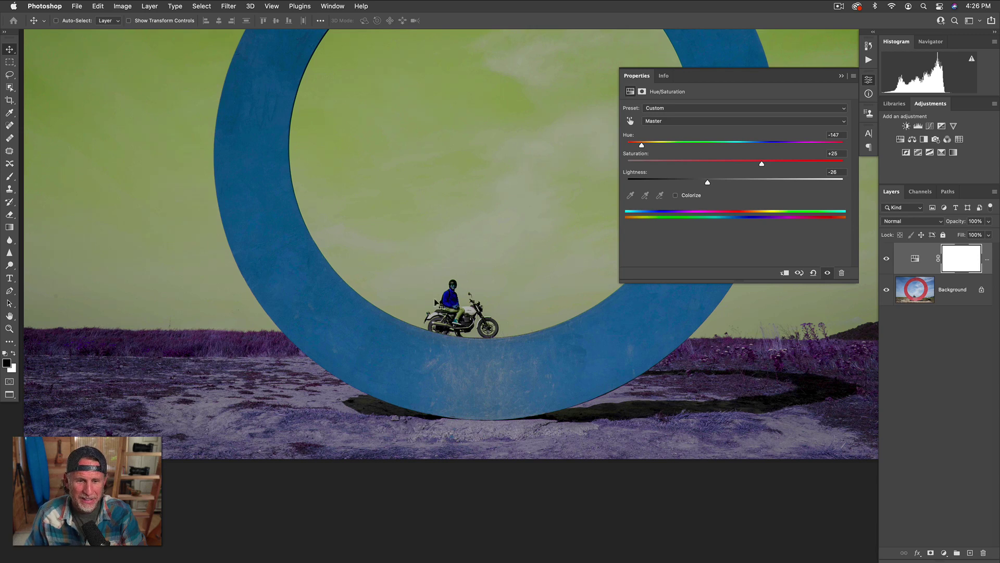
pyautogui.press('super+minus')
pyautogui.moveTo(489, 285); pyautogui.dragTo(414, 283)
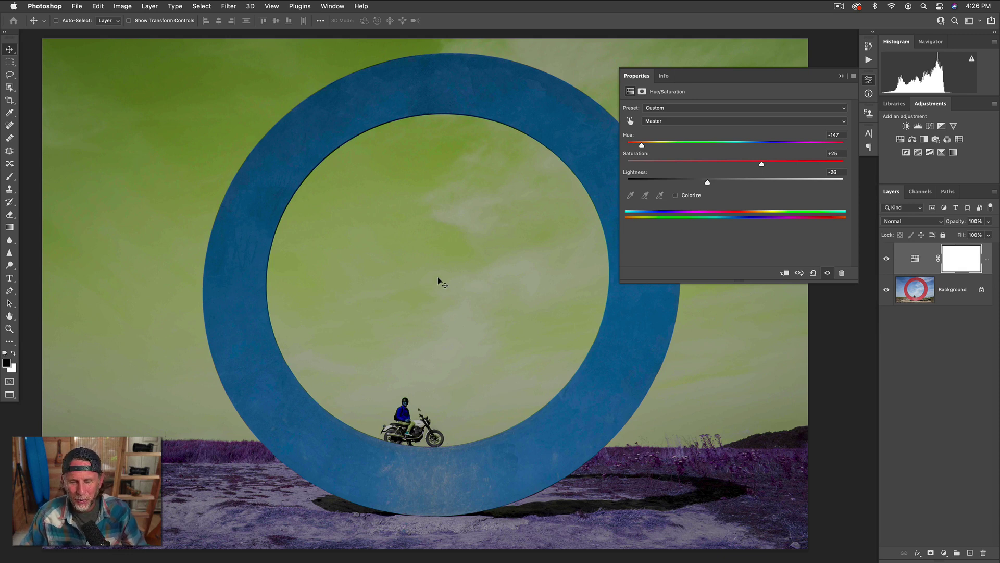
# Step: Delete the Hue/Saturation adjustment layer that affects the whole image
pyautogui.click(841, 76)
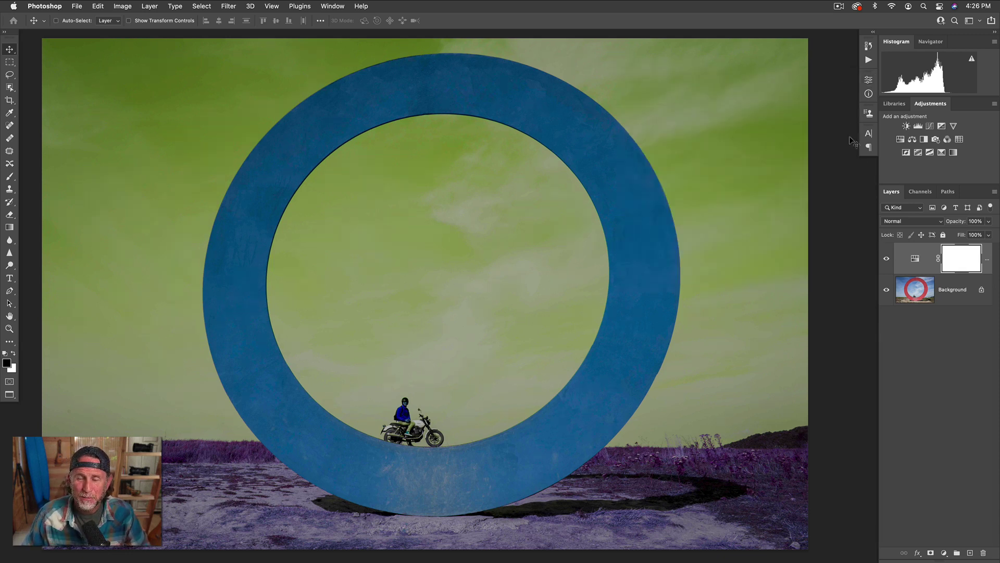
pyautogui.moveTo(963, 259); pyautogui.dragTo(983, 553)
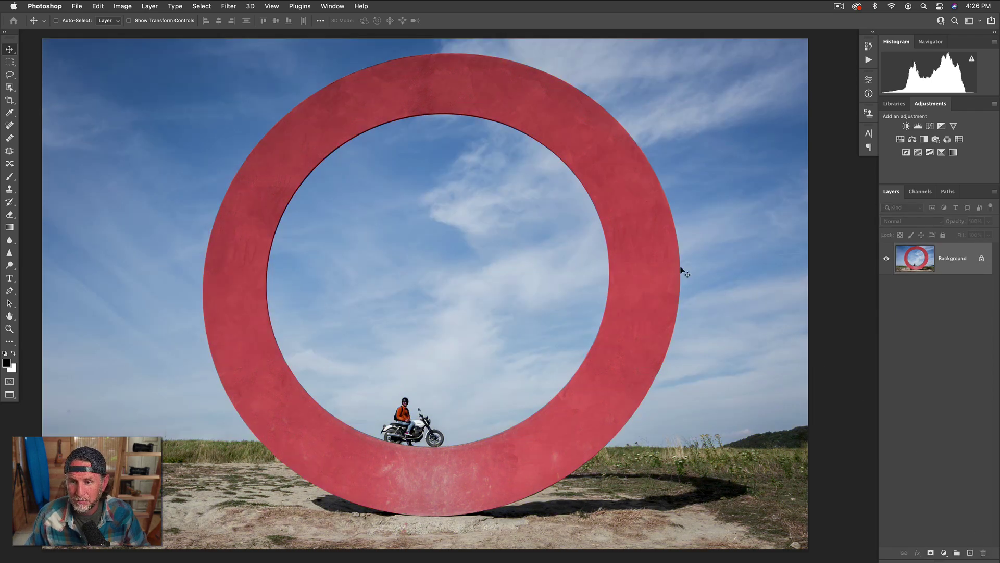
# Step: Select the large red ring with the Object Selection Tool in Rectangle mode
pyautogui.click(10, 87)
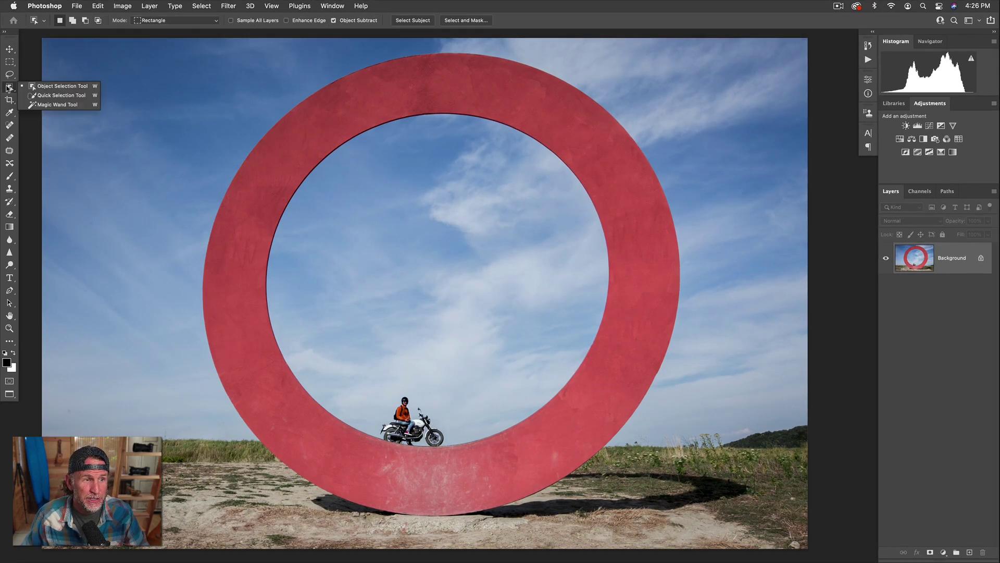
pyautogui.click(42, 88)
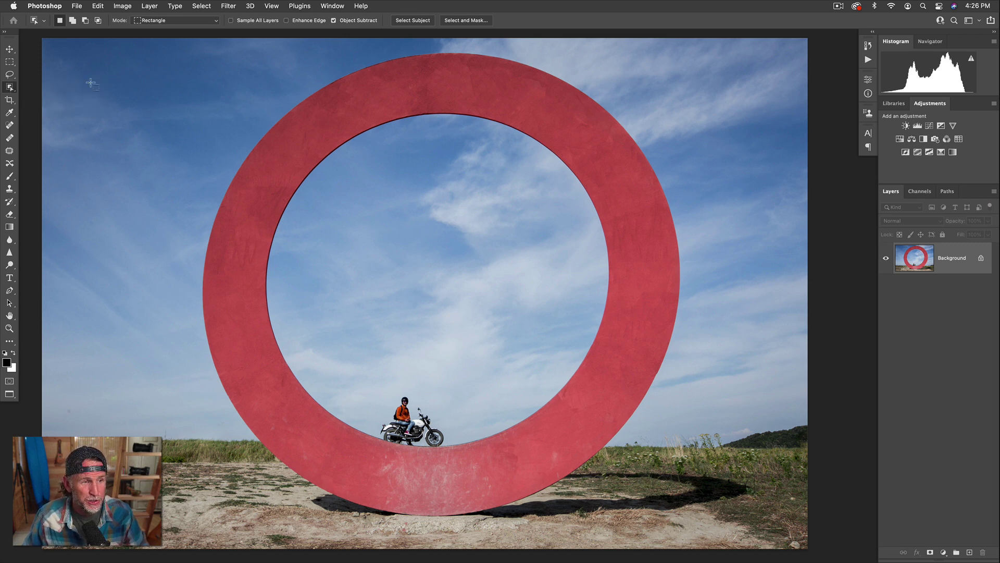
pyautogui.moveTo(160, 44); pyautogui.dragTo(703, 522)
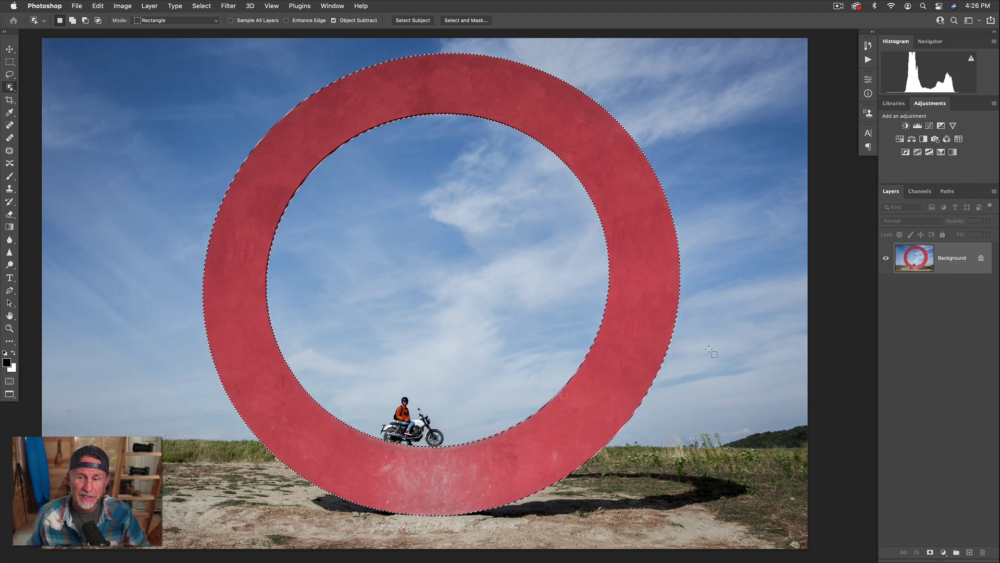
# Step: Add a Hue/Saturation adjustment layer masked to the ring selection and inspect its layer mask on its own
pyautogui.click(900, 139)
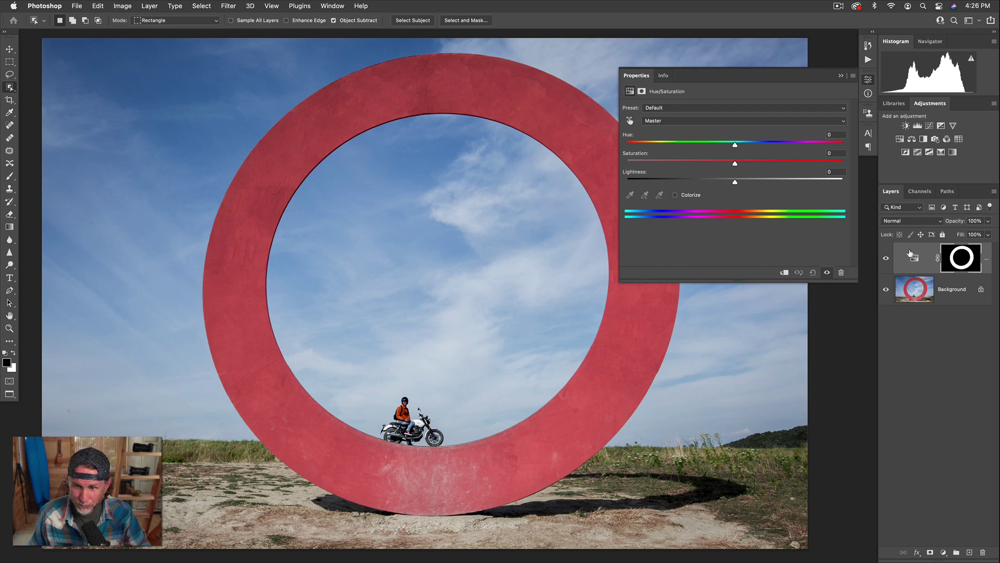
pyautogui.keyDown('alt'); pyautogui.click(955, 265); pyautogui.keyUp('alt')
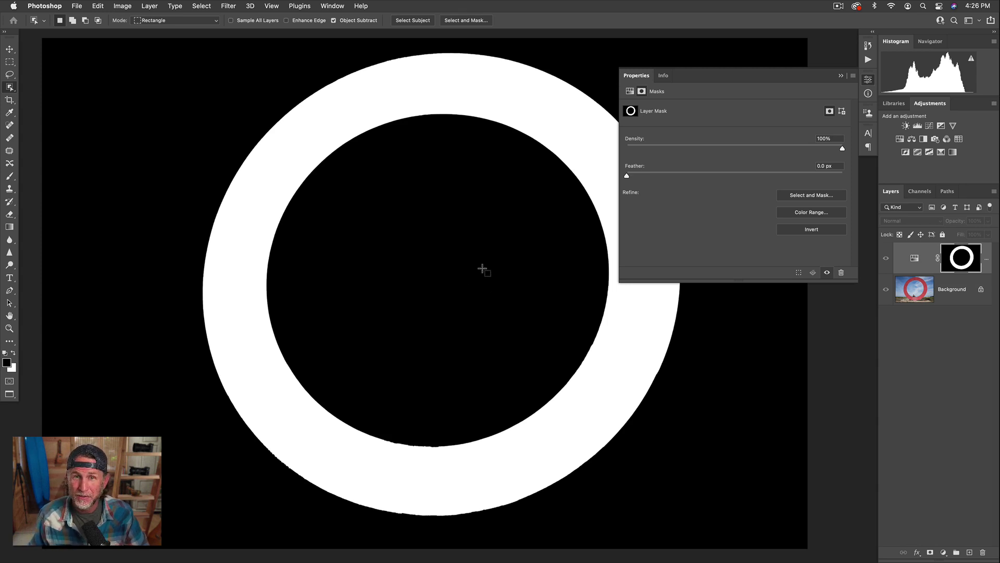
pyautogui.keyDown('alt'); pyautogui.click(959, 263); pyautogui.keyUp('alt')
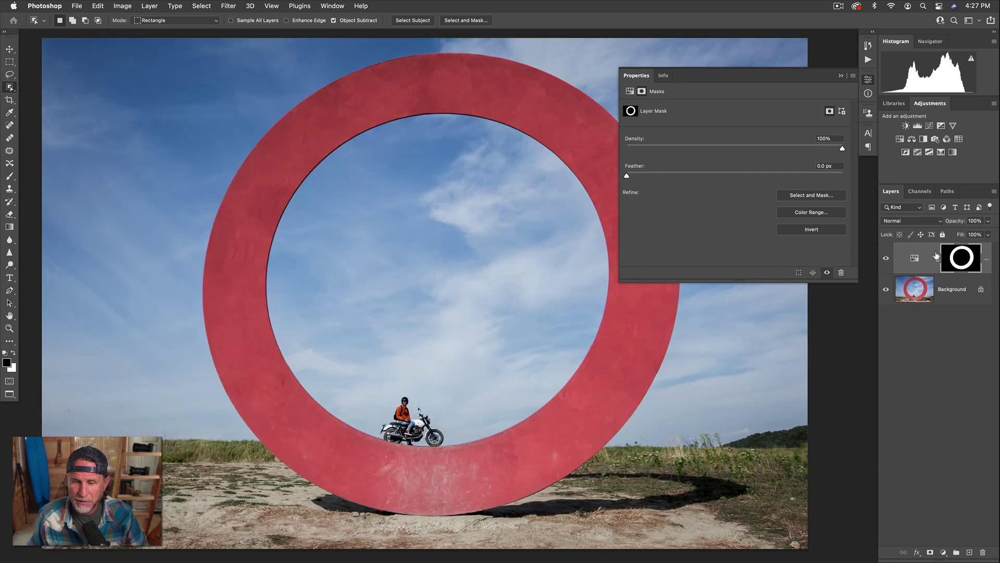
# Step: Recolor the ring blue with Hue -149, Saturation +51 and Lightness -31
pyautogui.click(630, 92)
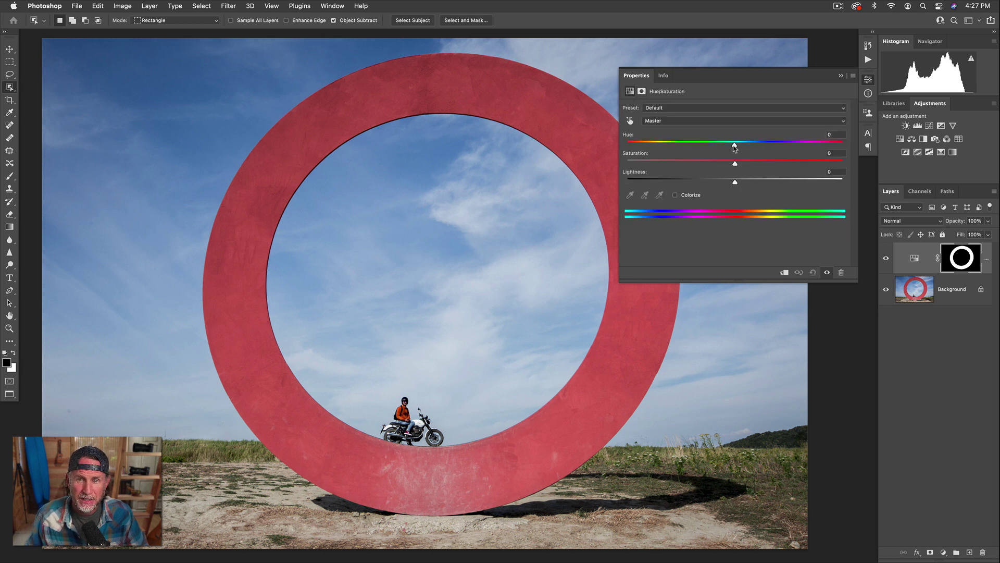
pyautogui.moveTo(735, 146); pyautogui.dragTo(644, 147)
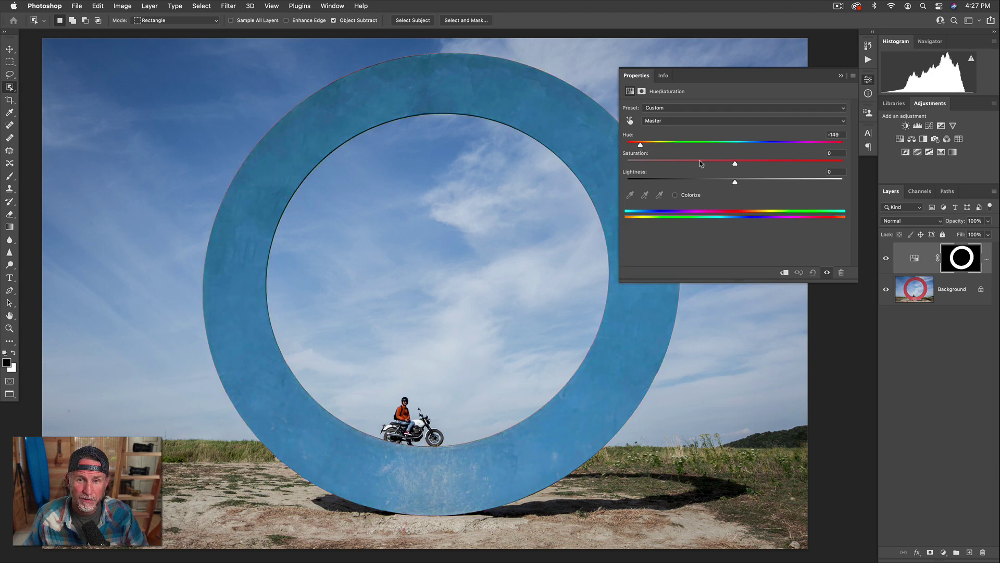
pyautogui.moveTo(735, 164); pyautogui.dragTo(701, 182)
pyautogui.moveTo(759, 164); pyautogui.dragTo(791, 163)
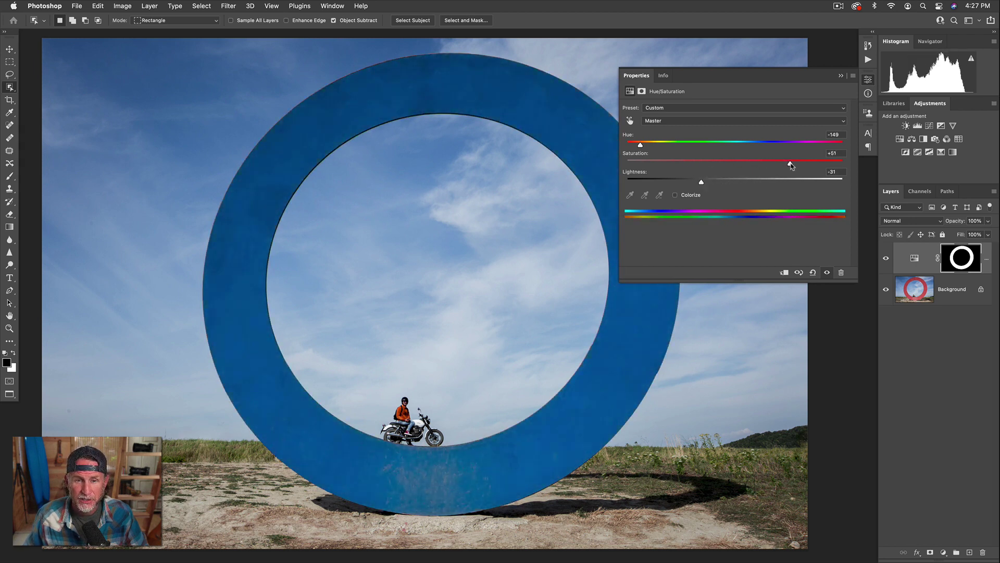
# Step: Set the ring's Hue to +116 for green, compare before and after, and leave the Hue/Saturation layer hidden
pyautogui.moveTo(670, 147); pyautogui.dragTo(816, 154)
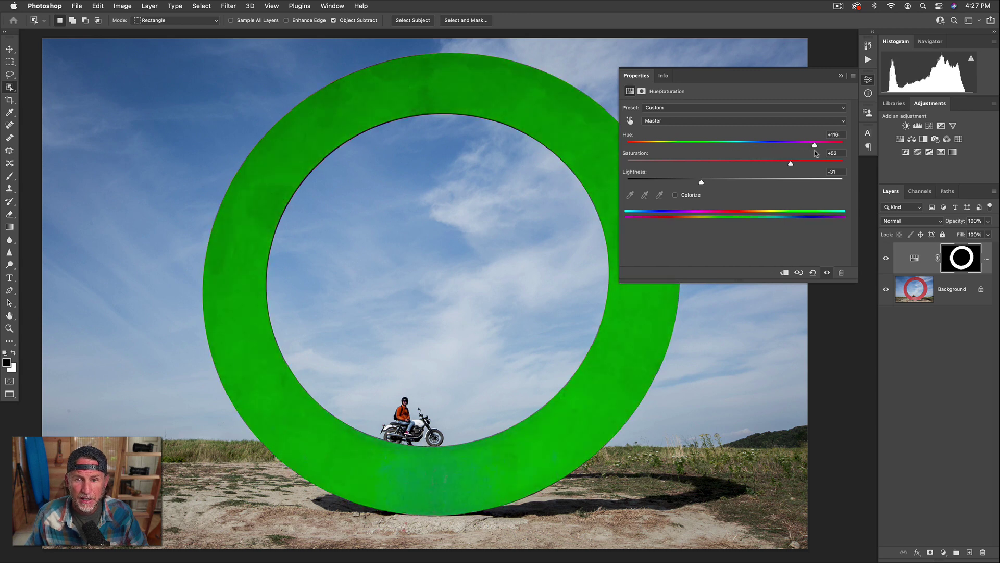
pyautogui.click(886, 260)
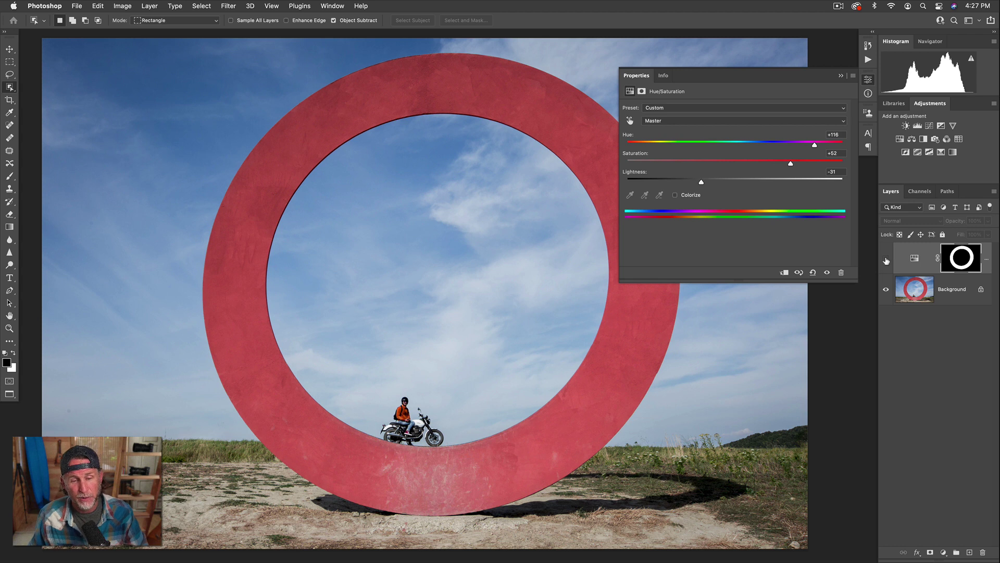
pyautogui.click(887, 260)
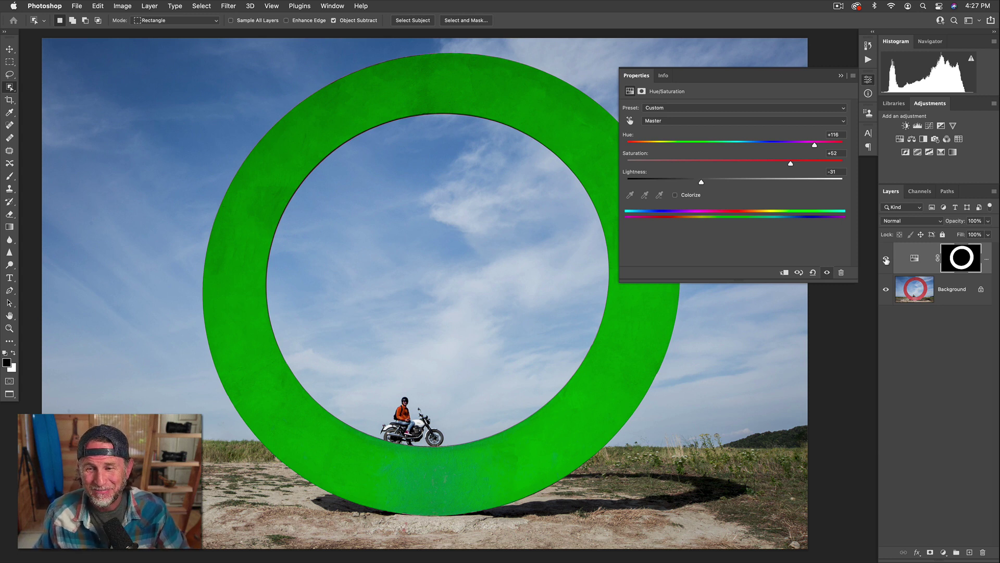
pyautogui.click(887, 260)
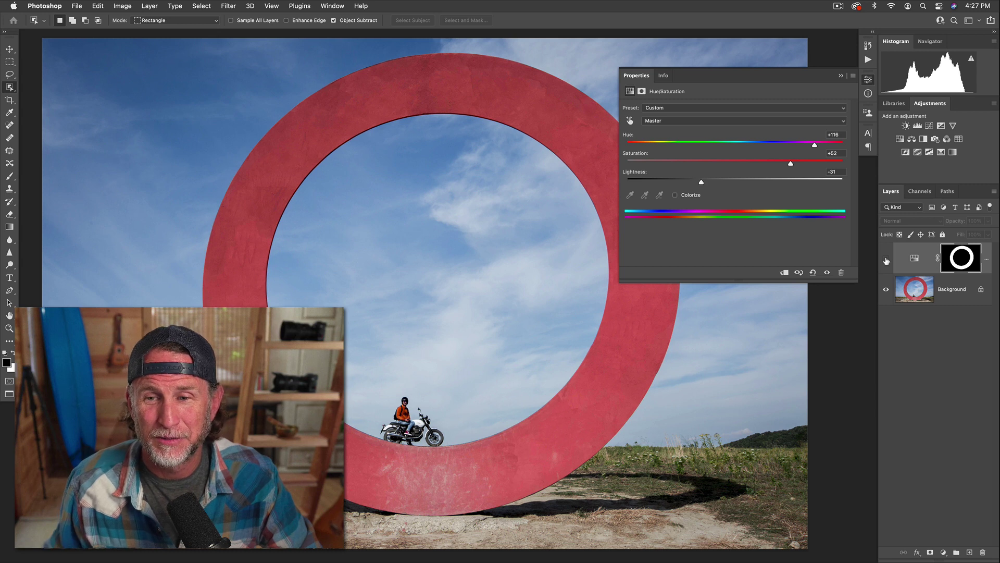
pyautogui.click(841, 75)
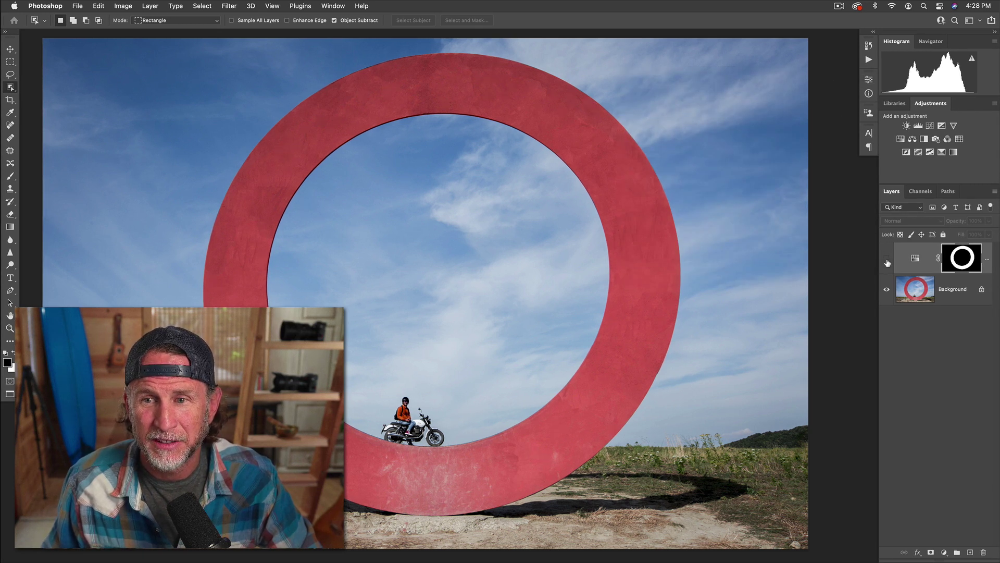
# Step: Add a Color Balance adjustment layer and set its Midtones to Cyan-Red -89, Magenta-Green -89 and Yellow-Blue +100
pyautogui.click(913, 139)
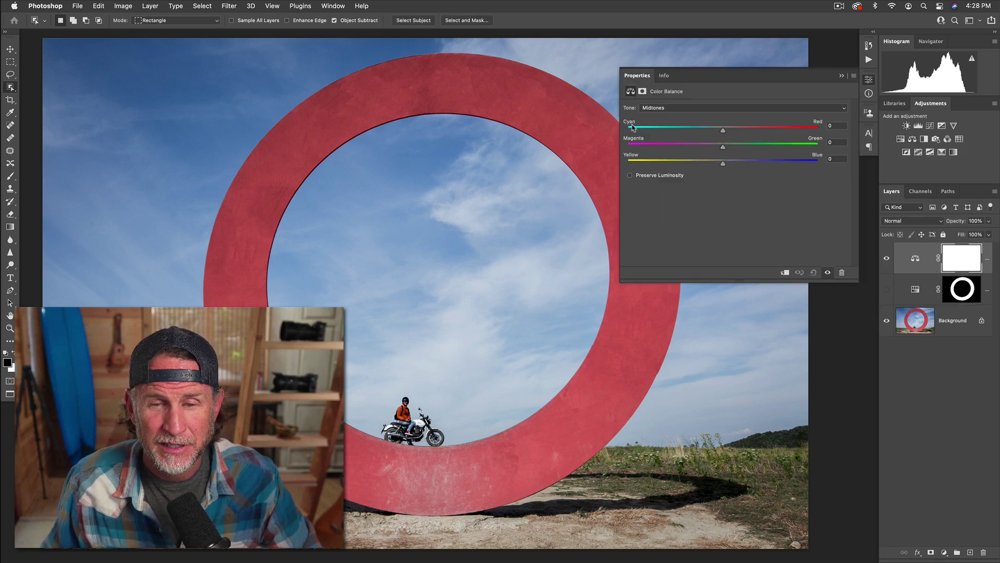
pyautogui.click(664, 110)
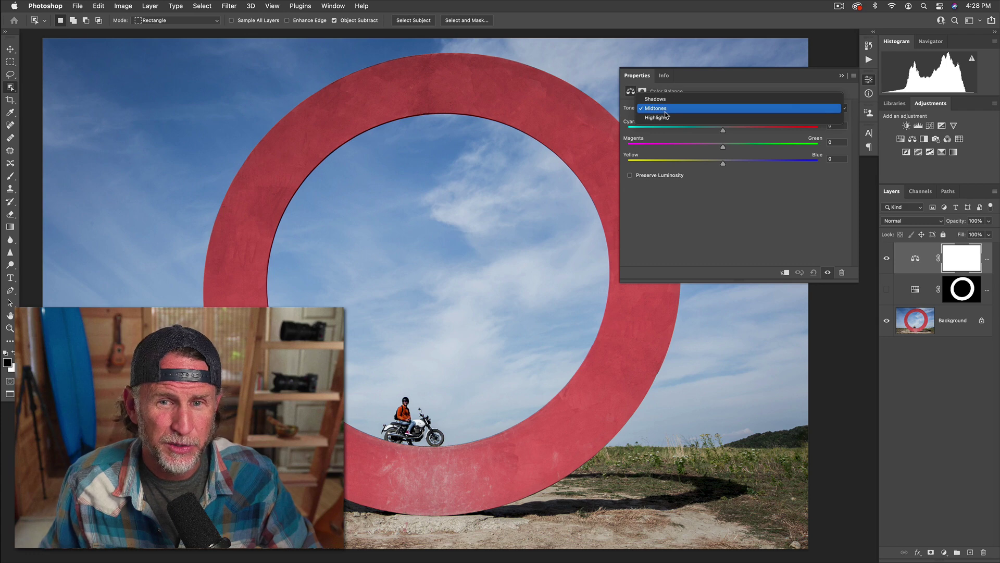
pyautogui.click(665, 110)
pyautogui.moveTo(723, 131); pyautogui.dragTo(638, 131)
pyautogui.moveTo(723, 147); pyautogui.dragTo(639, 147)
pyautogui.moveTo(723, 164); pyautogui.dragTo(820, 167)
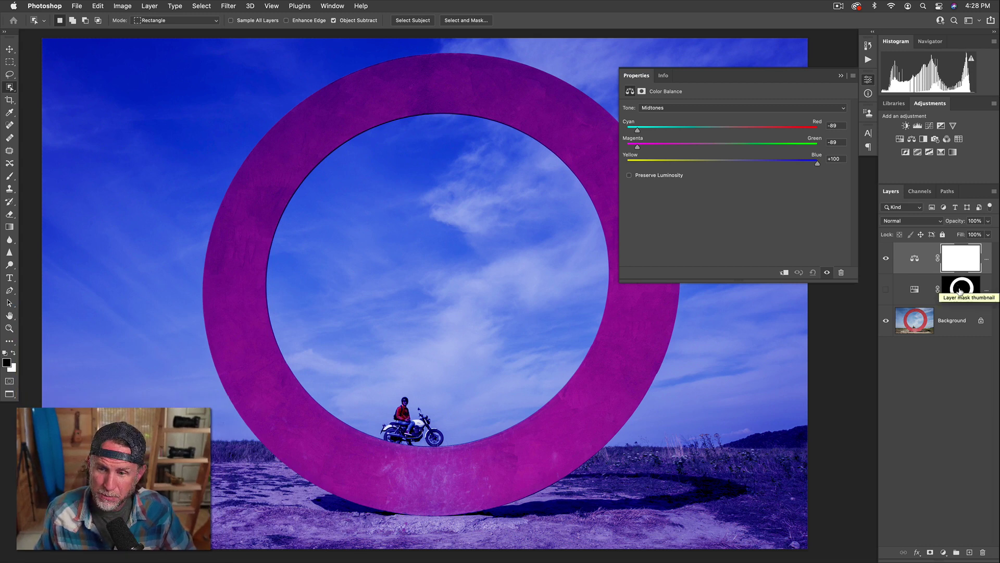
# Step: Replace the Color Balance layer's mask with a copy of the Hue/Saturation layer's ring mask and compare before and after
pyautogui.moveTo(962, 292); pyautogui.dragTo(963, 262)
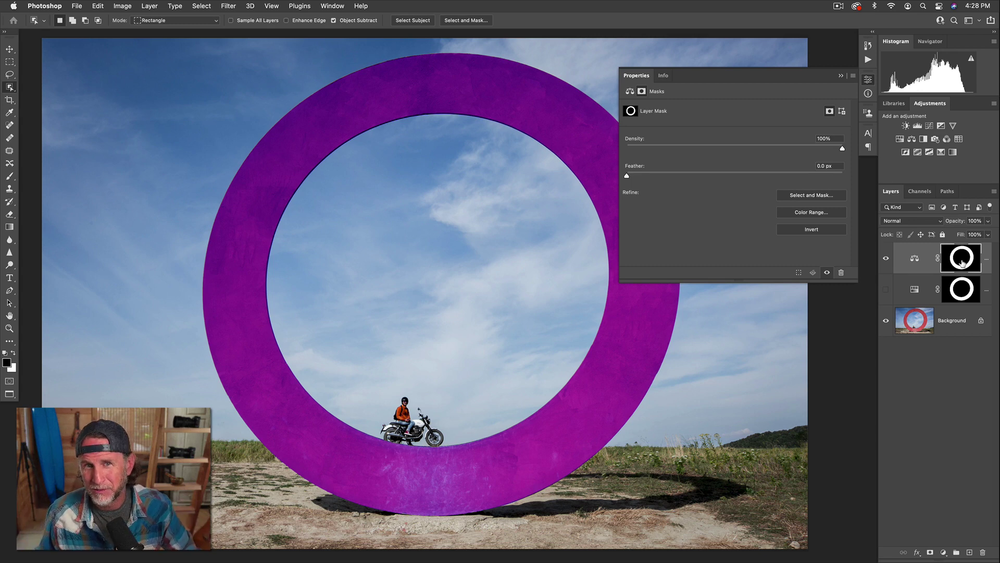
pyautogui.click(886, 261)
pyautogui.click(886, 260)
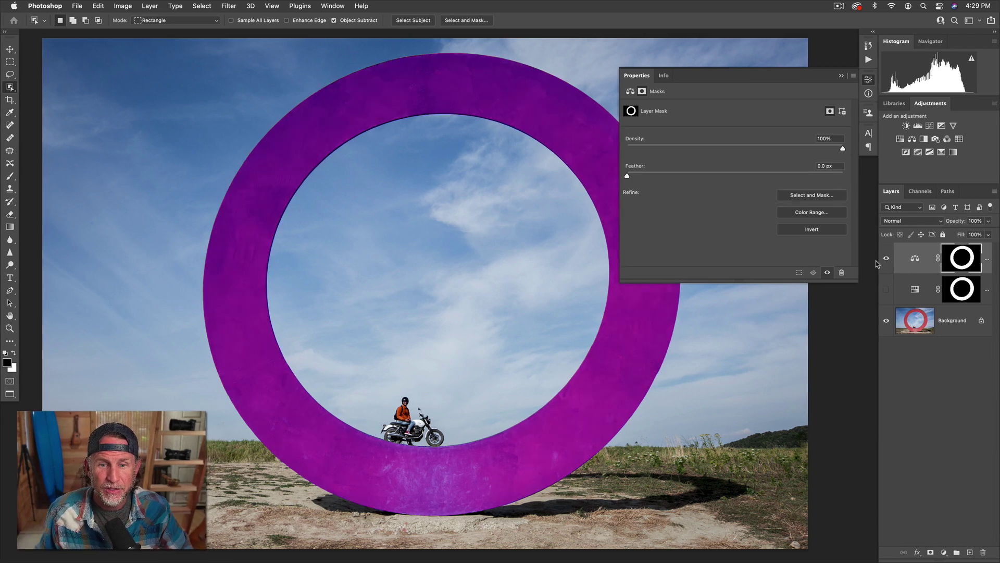
# Step: Set the Color Balance Midtones for the ring to Cyan-Red +52, Magenta-Green -51 and Yellow-Blue -32
pyautogui.click(630, 91)
pyautogui.moveTo(639, 130); pyautogui.dragTo(642, 164)
pyautogui.moveTo(680, 130); pyautogui.dragTo(774, 131)
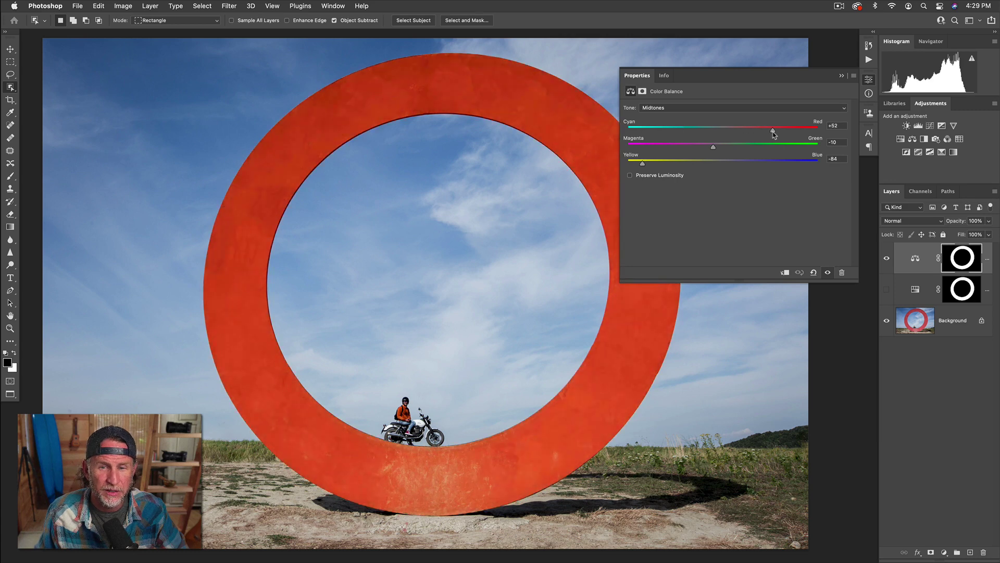
pyautogui.moveTo(706, 148); pyautogui.dragTo(692, 164)
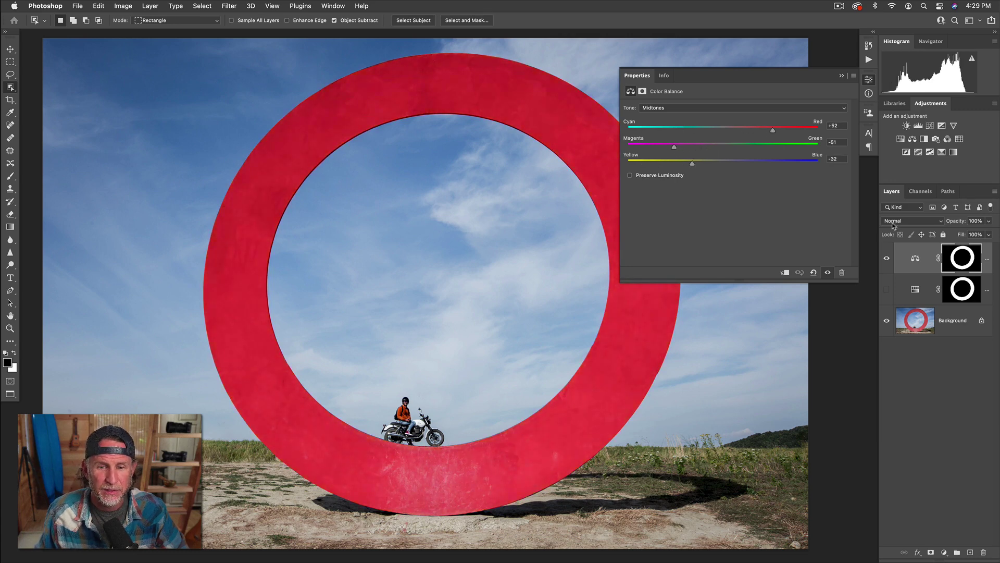
# Step: Compare the ring before and after the Color Balance adjustment, leave that layer hidden, and widen the layer list to show names
pyautogui.click(887, 261)
pyautogui.click(888, 260)
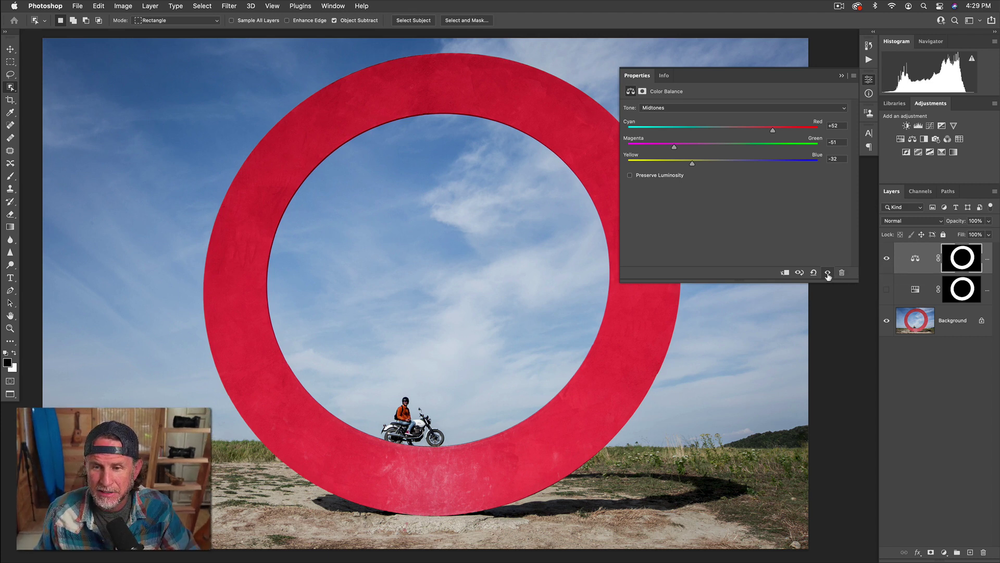
pyautogui.click(886, 258)
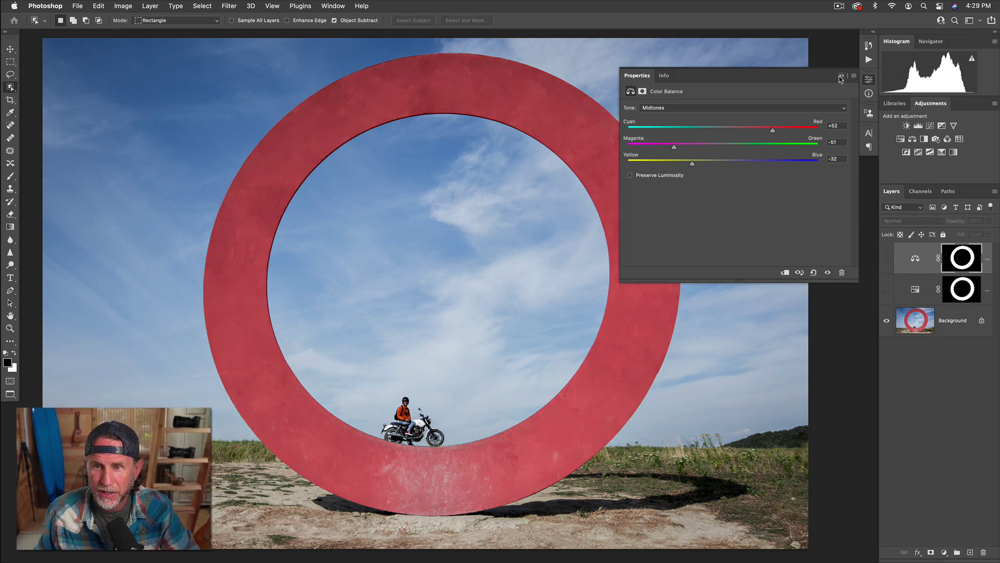
pyautogui.click(841, 77)
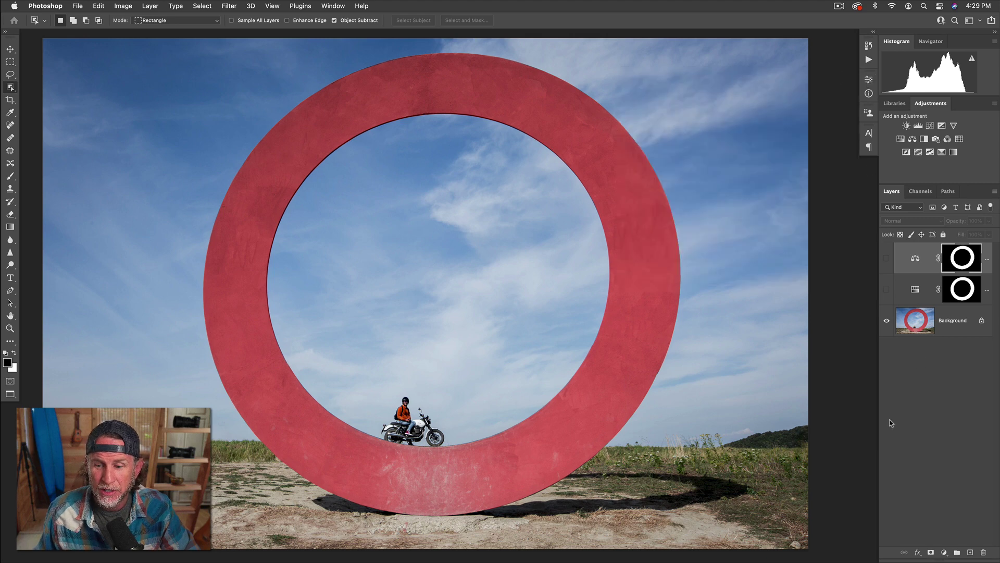
pyautogui.moveTo(879, 436); pyautogui.dragTo(847, 433)
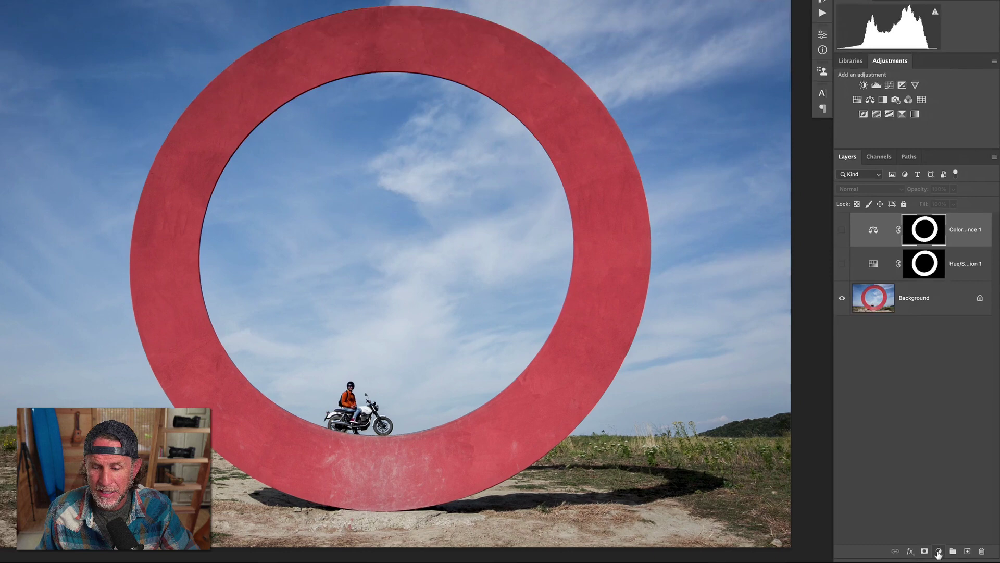
# Step: Add a Solid Color fill layer over the whole photo in blue 0c6bb4
pyautogui.click(944, 553)
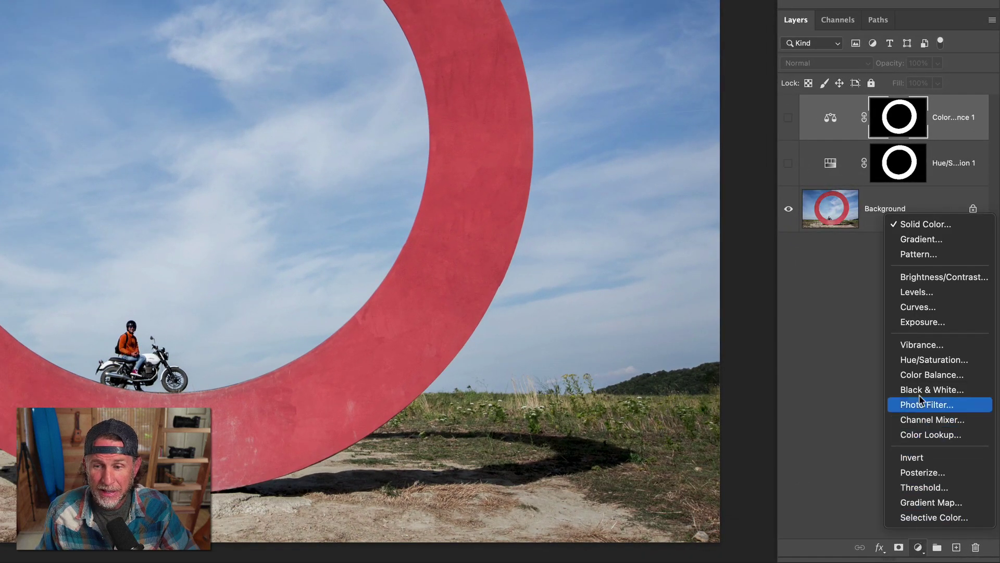
pyautogui.click(928, 227)
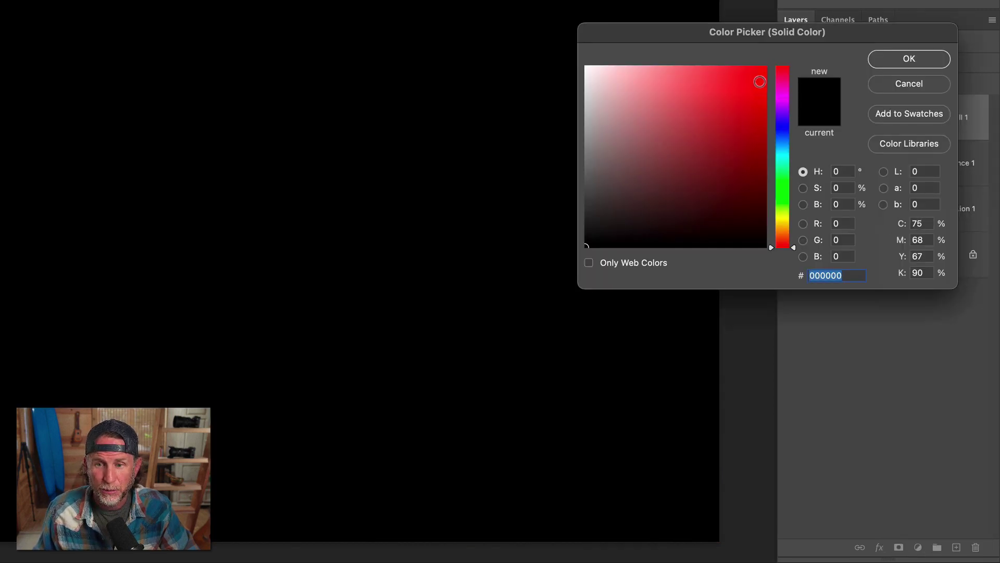
pyautogui.click(781, 143)
pyautogui.click(755, 118)
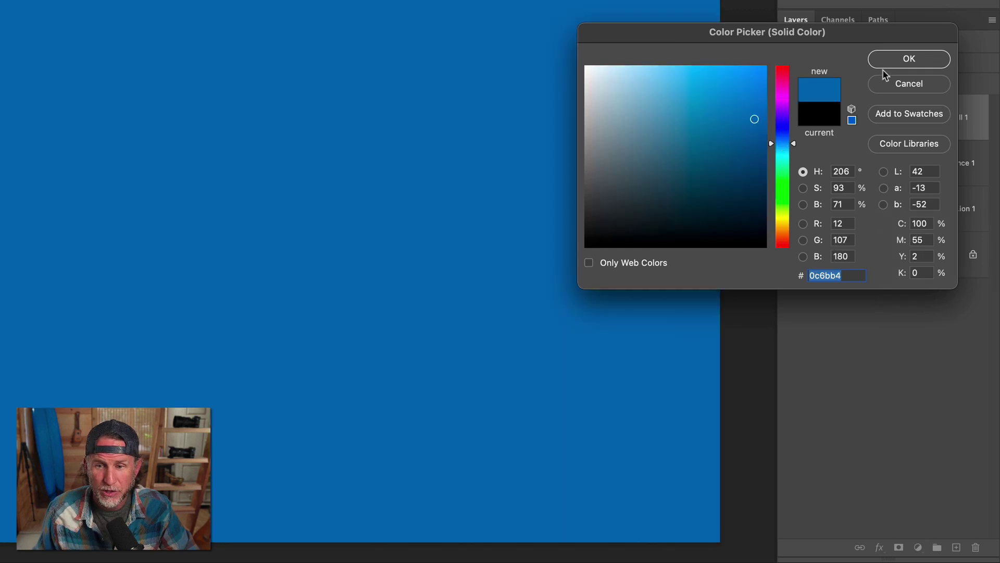
pyautogui.click(909, 59)
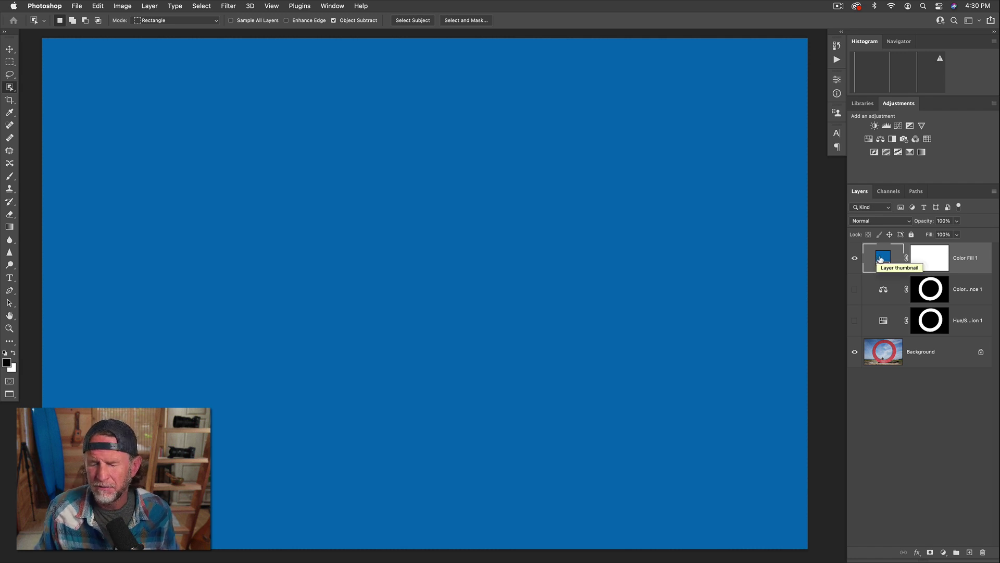
# Step: Set the blue fill layer's blend mode to Color, then delete the layer
pyautogui.click(883, 221)
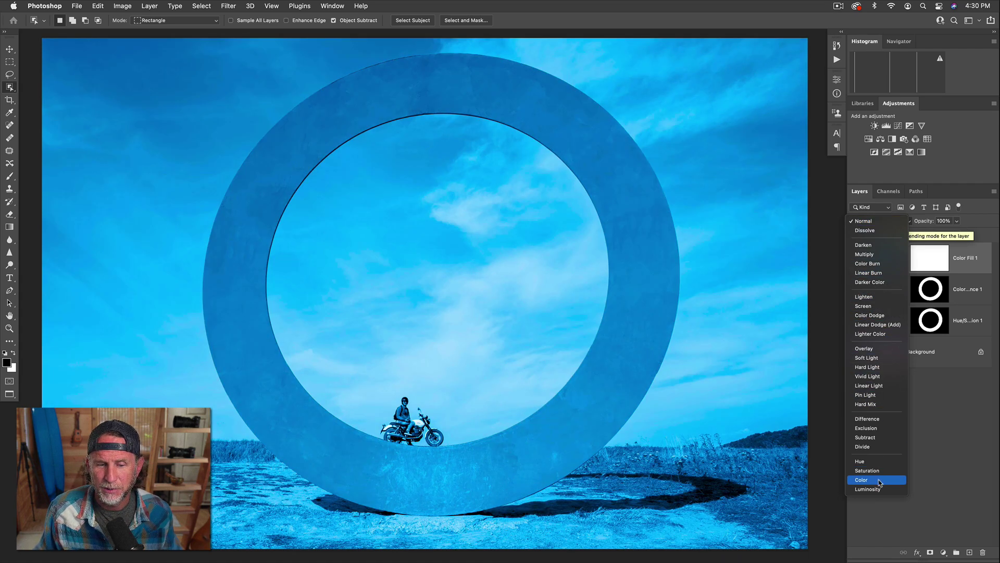
pyautogui.click(879, 480)
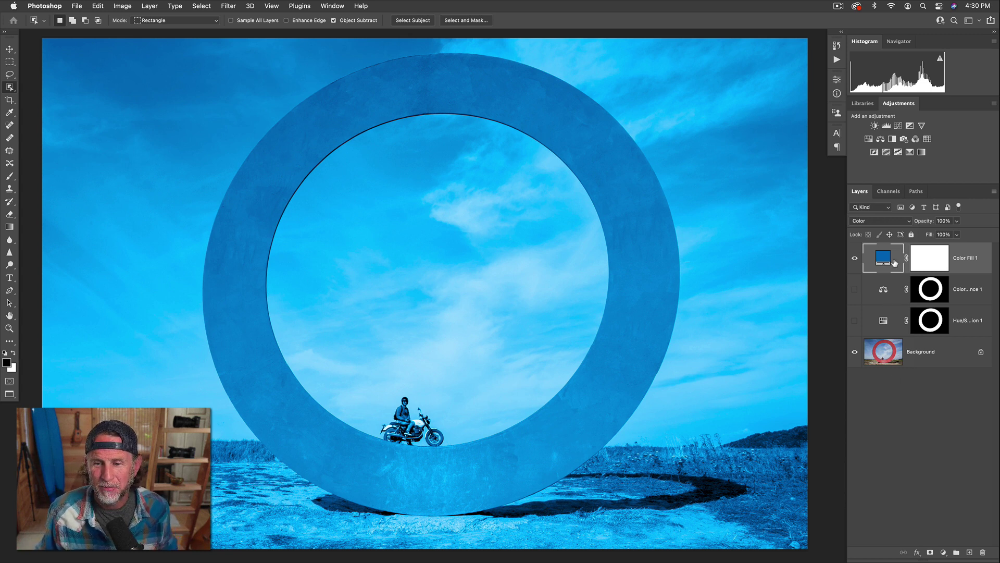
pyautogui.moveTo(894, 258); pyautogui.dragTo(983, 551)
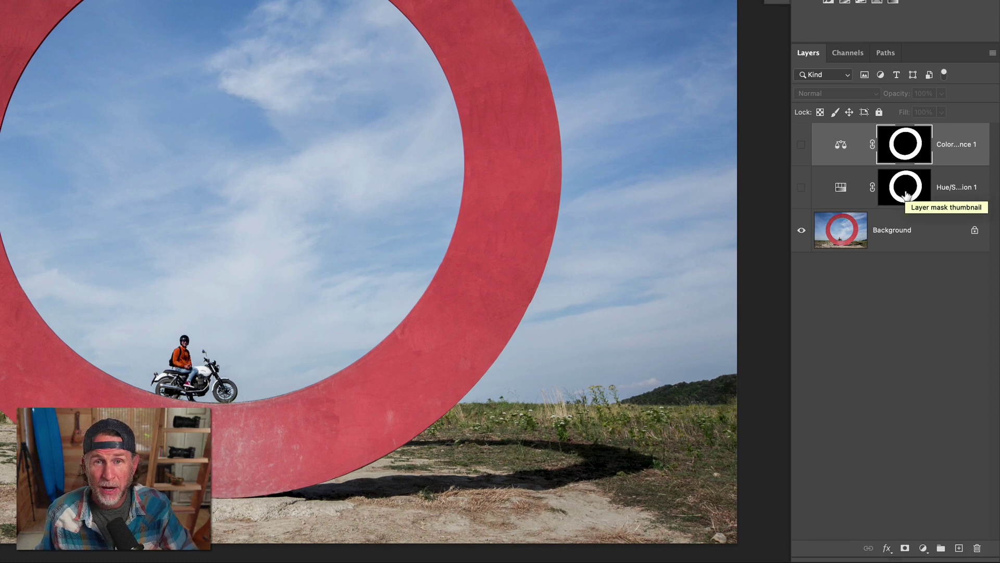
# Step: Load the Color Balance layer's ring mask as a selection and inspect its outline along the ring's edges
pyautogui.keyDown('ctrl'); pyautogui.click(902, 146); pyautogui.keyUp('ctrl')
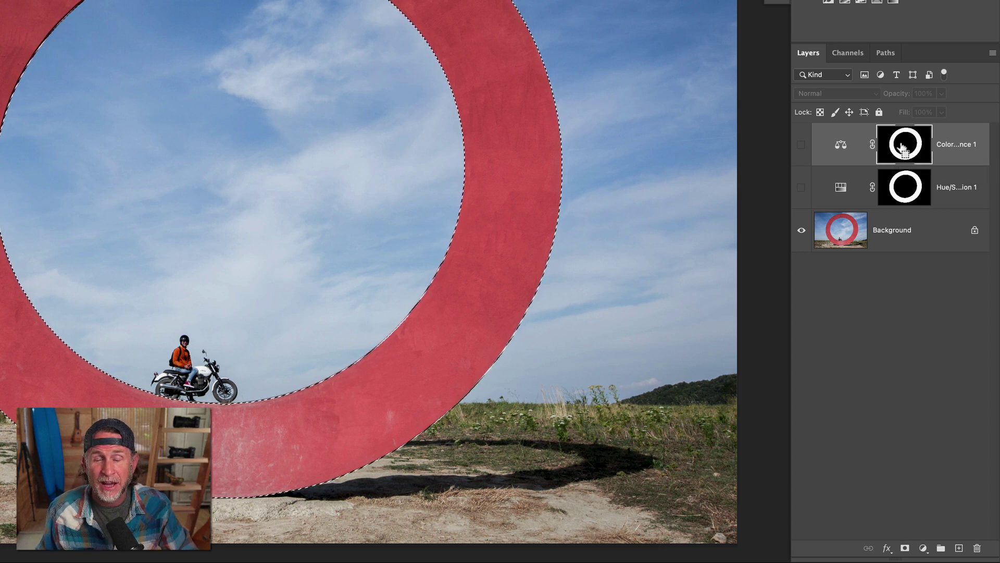
pyautogui.scroll(5, 710, 140)
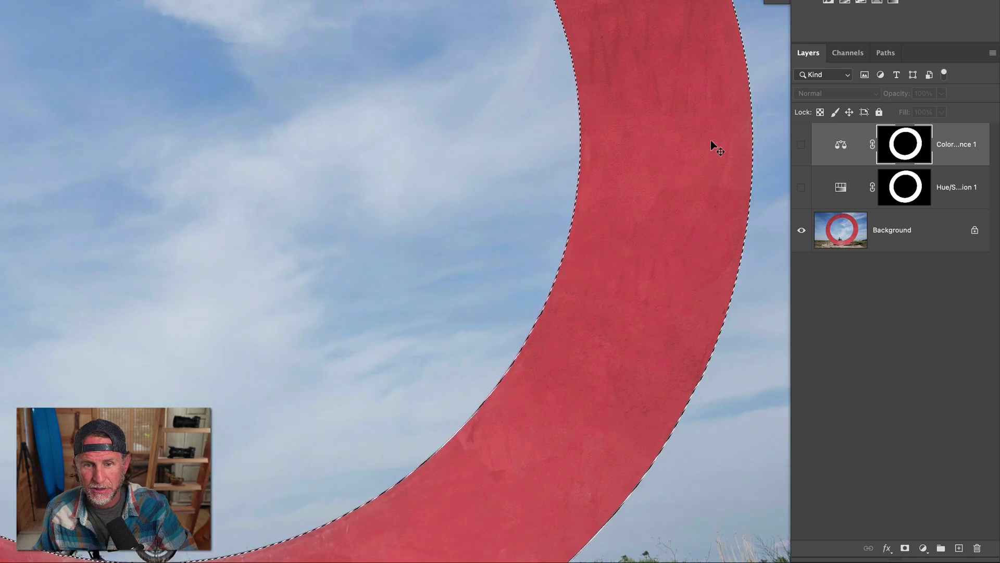
pyautogui.moveTo(660, 170); pyautogui.dragTo(612, 308)
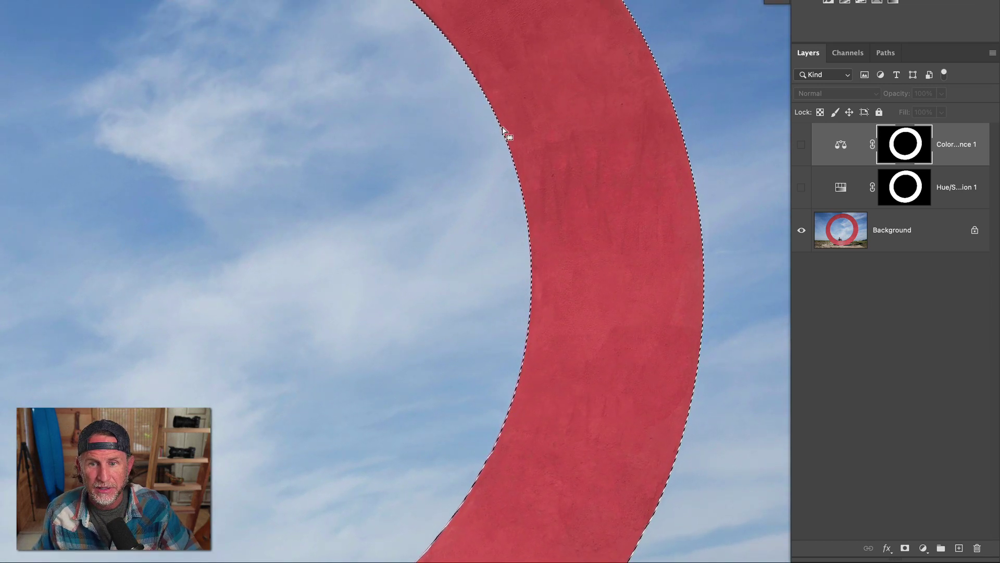
pyautogui.moveTo(535, 242); pyautogui.dragTo(619, 0)
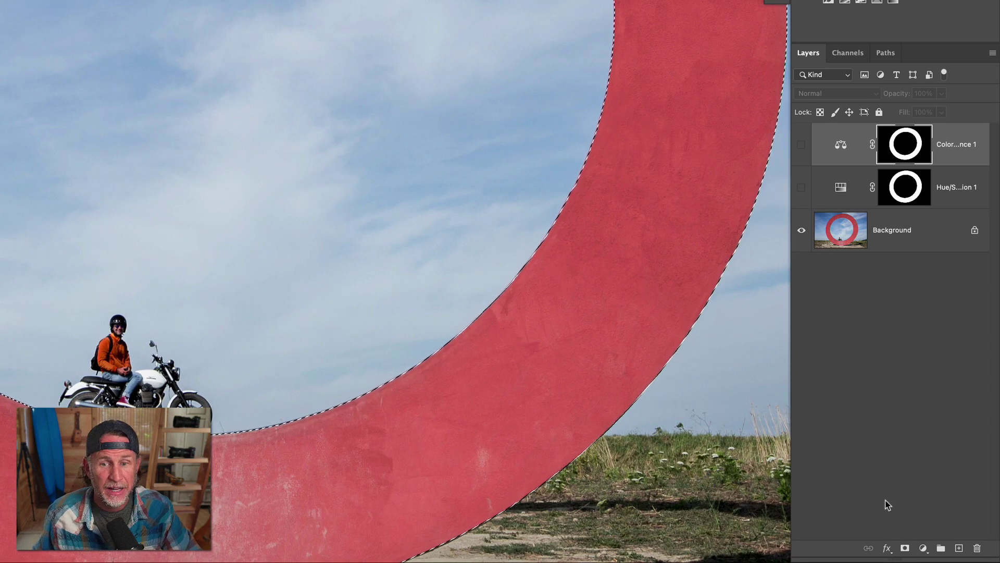
# Step: Add a Solid Color fill layer limited to the ring selection in bright blue 0aa1e7
pyautogui.click(929, 548)
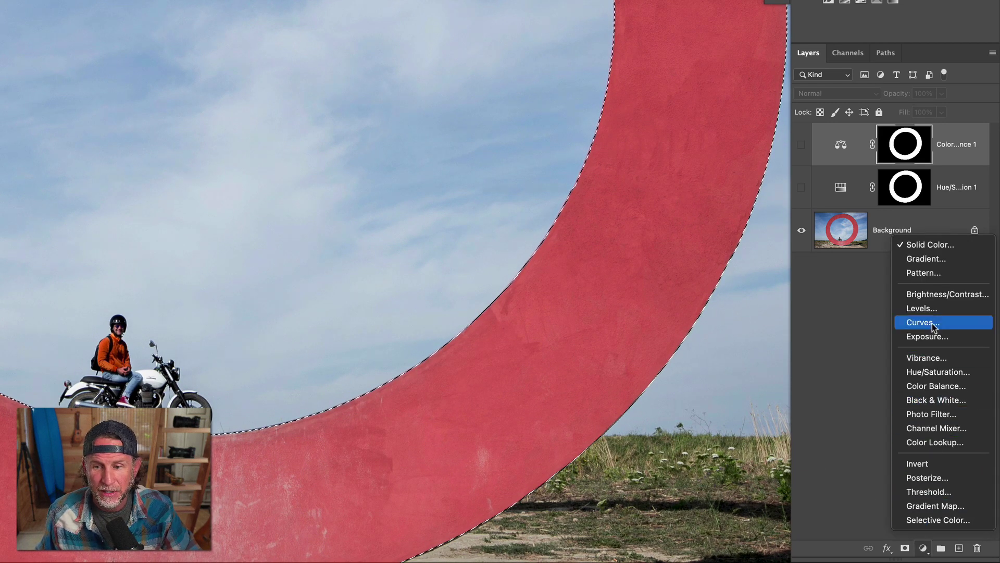
pyautogui.click(930, 246)
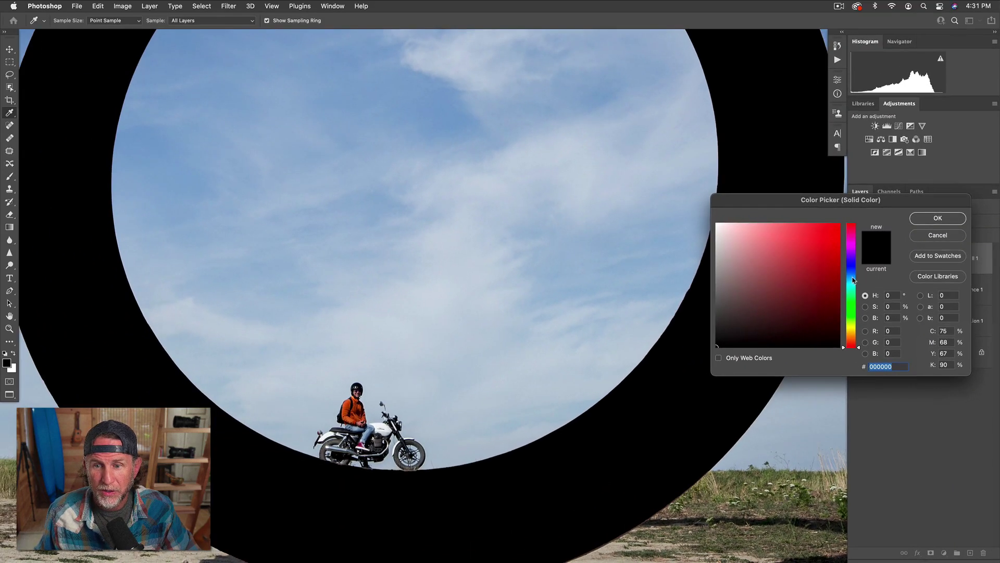
pyautogui.click(829, 235)
pyautogui.click(810, 185)
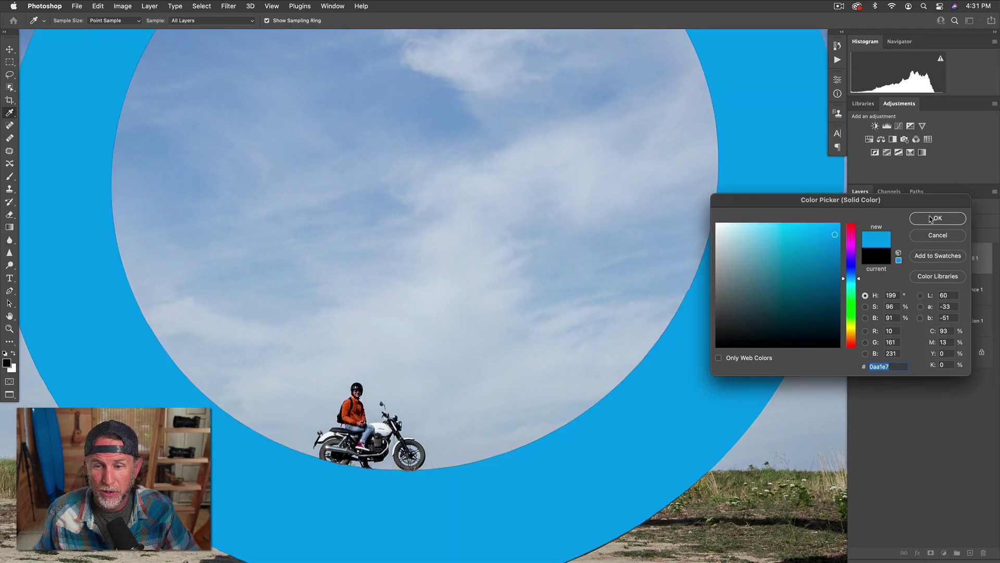
pyautogui.click(931, 219)
pyautogui.press('w')
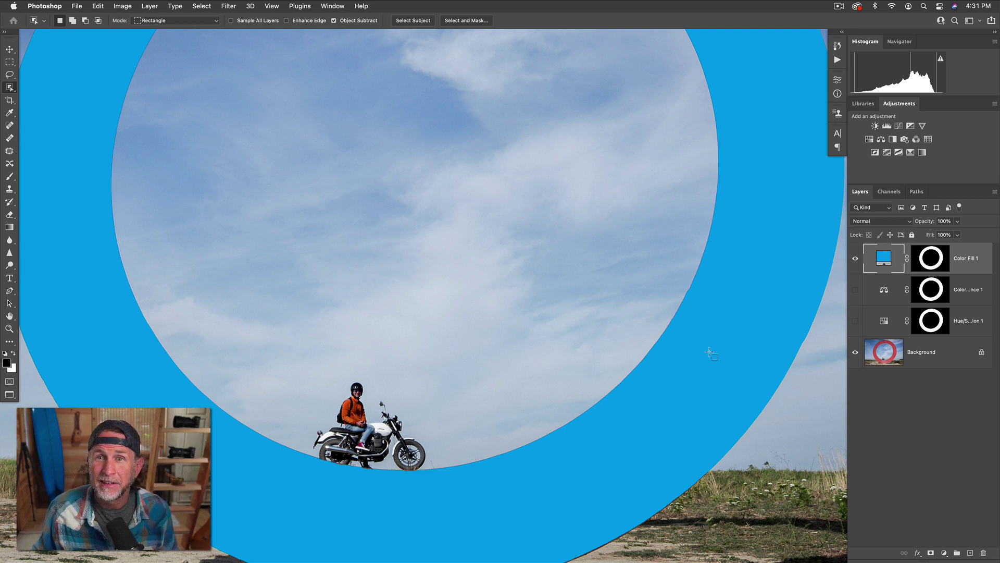
# Step: Set the ring's Solid Color fill layer to the Color blend mode and view the whole photo
pyautogui.click(902, 223)
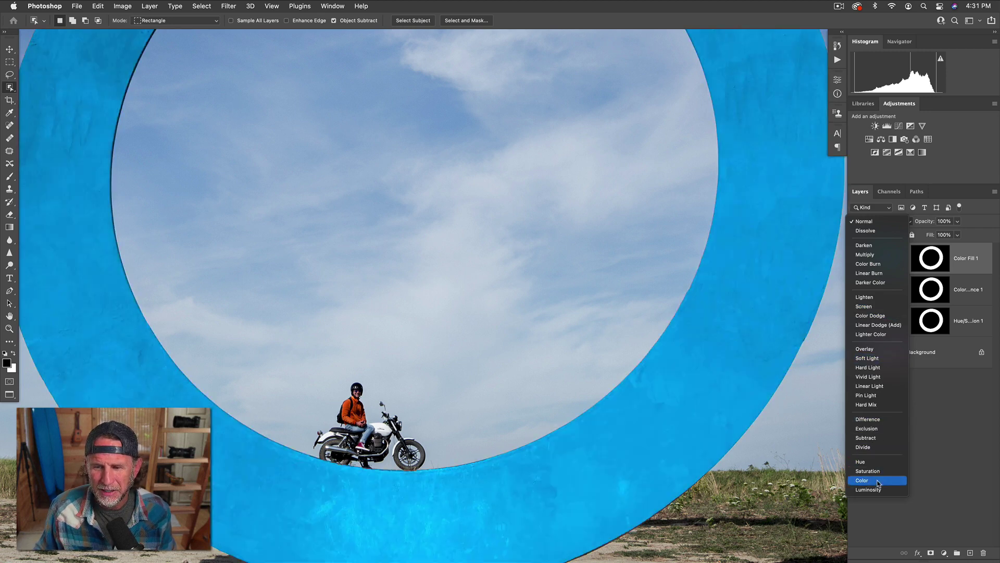
pyautogui.click(879, 481)
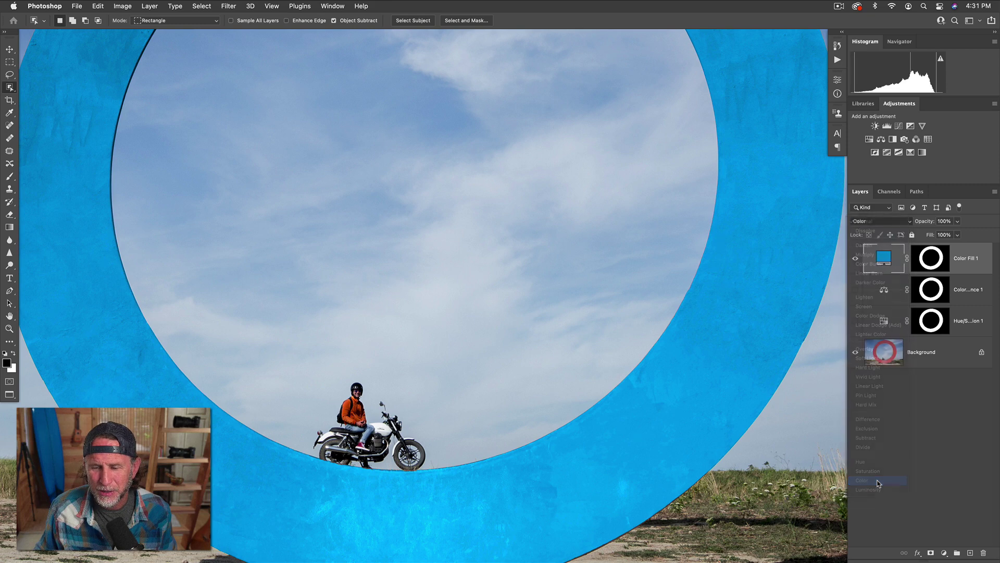
pyautogui.press('super+0')
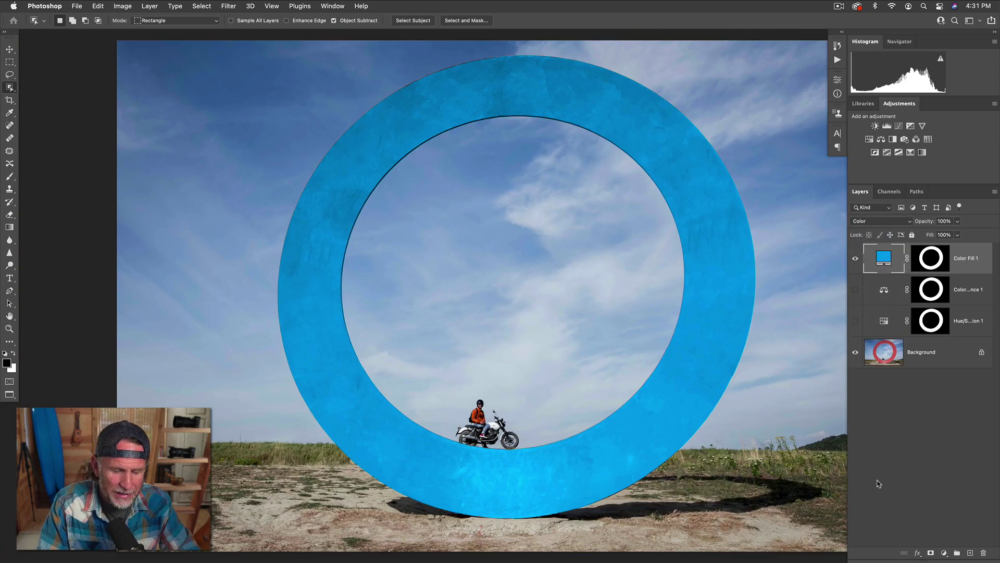
pyautogui.moveTo(755, 286); pyautogui.dragTo(728, 279)
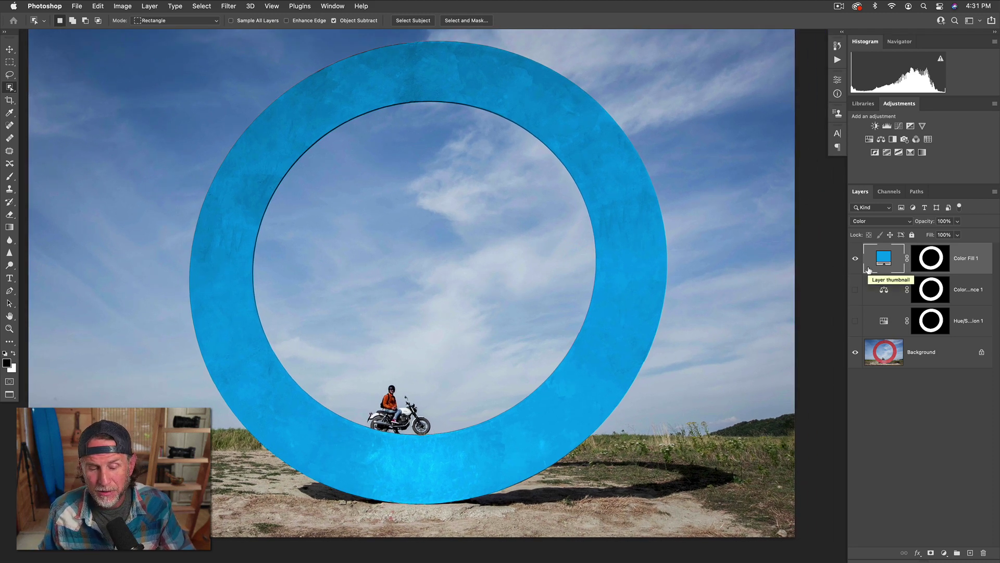
# Step: Open the ring fill layer's color for editing and try green 288416 and orange e78614
pyautogui.doubleClick(887, 264)
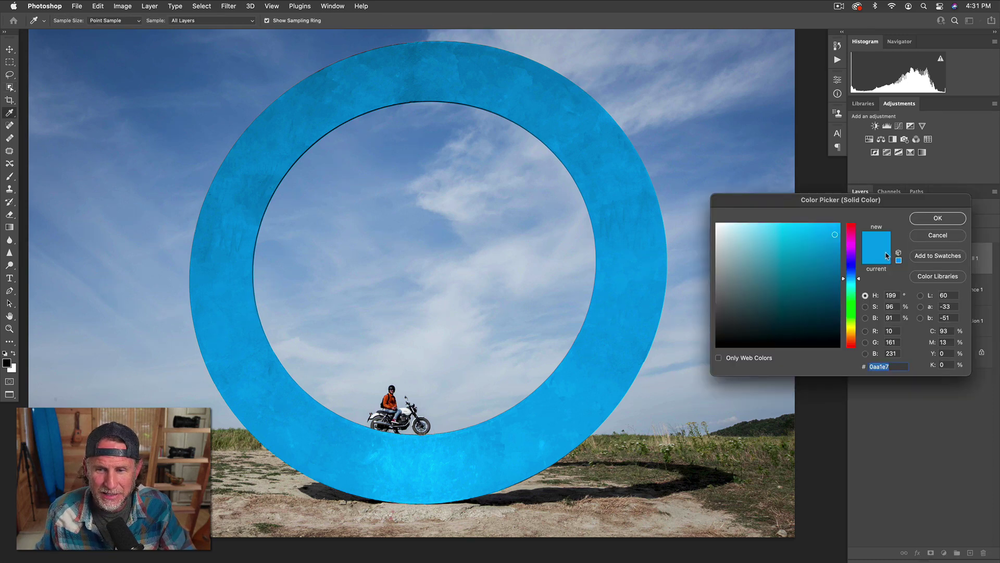
pyautogui.click(850, 309)
pyautogui.click(821, 283)
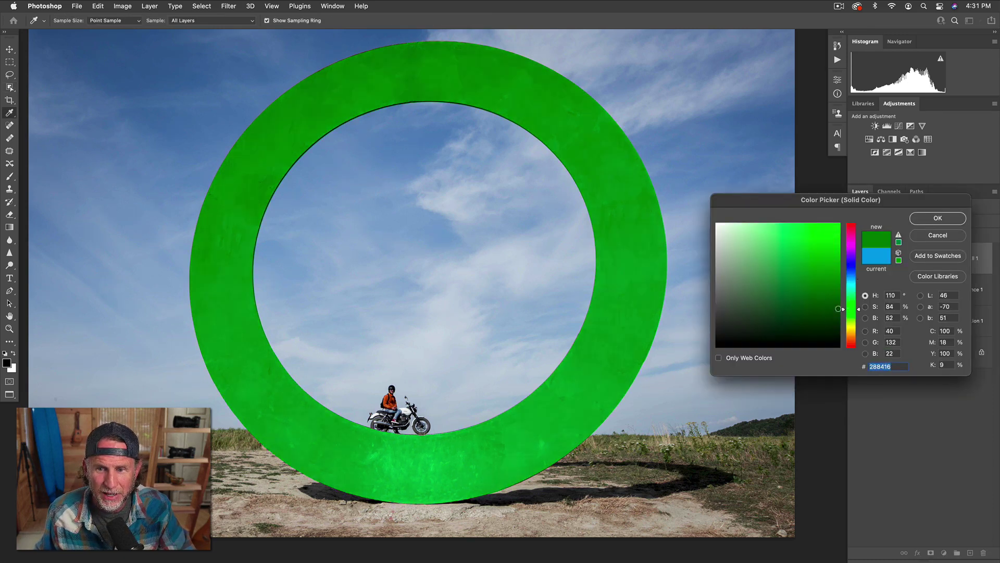
pyautogui.click(794, 242)
pyautogui.click(851, 336)
pyautogui.click(830, 234)
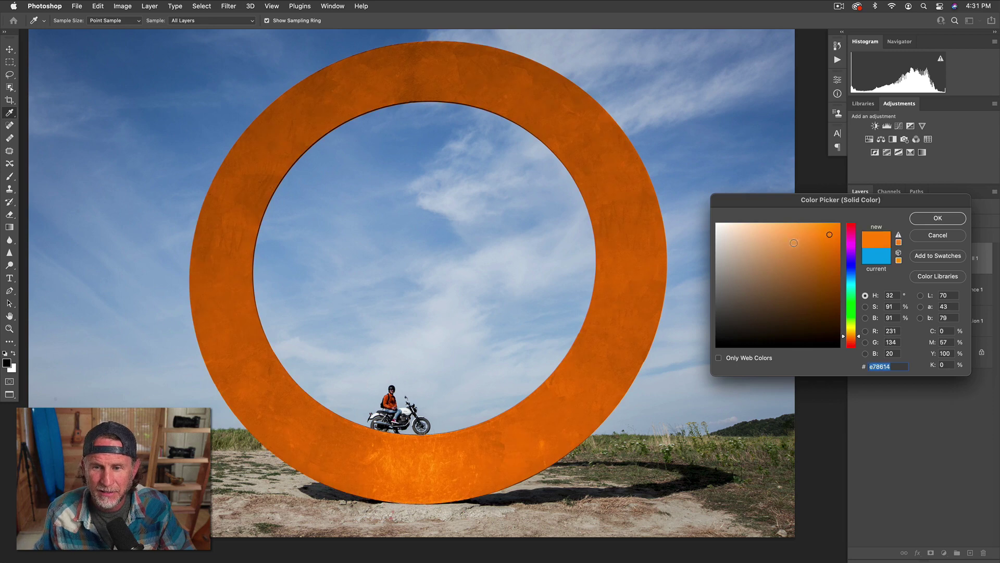
# Step: Try several greens for the ring fill, including 58ce69, 11f732 and the darker 2d6234
pyautogui.click(788, 246)
pyautogui.moveTo(850, 237); pyautogui.dragTo(853, 305)
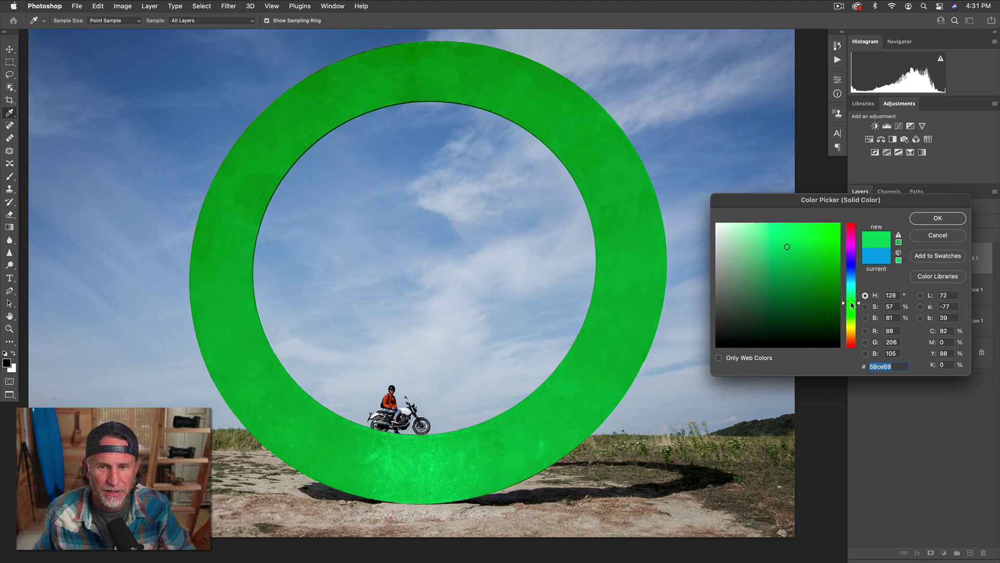
pyautogui.click(831, 227)
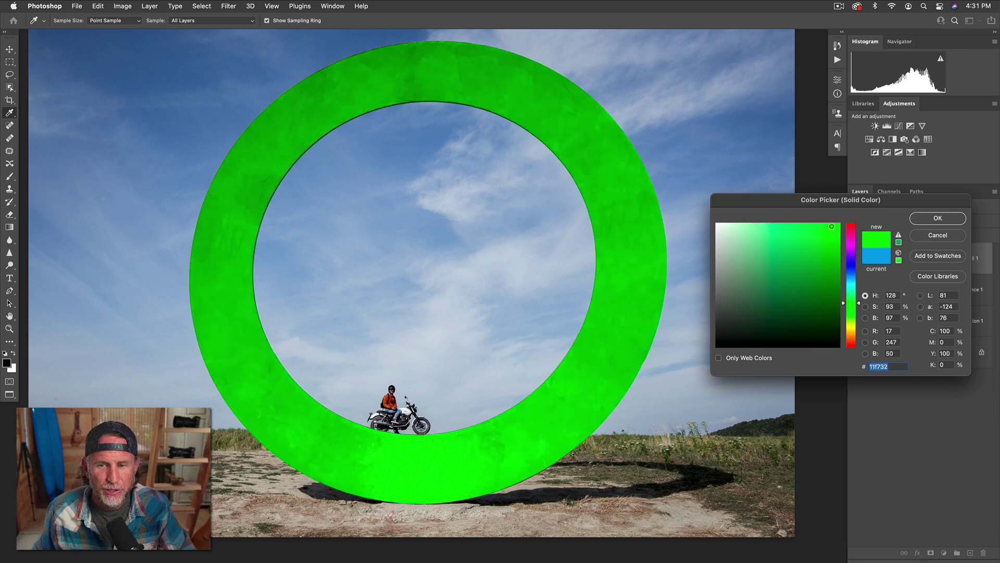
pyautogui.click(783, 299)
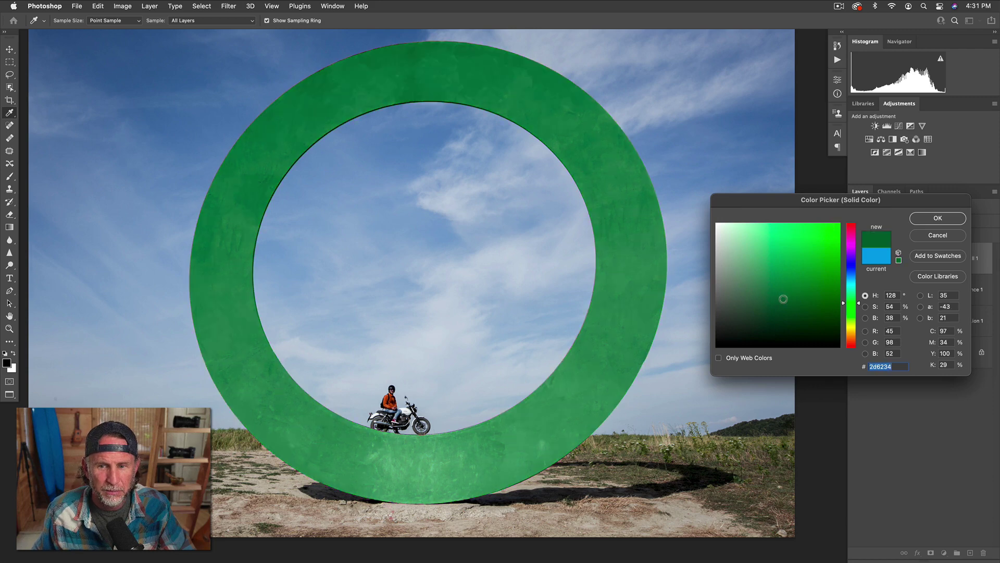
pyautogui.moveTo(775, 301)
pyautogui.mouseDown()
pyautogui.moveTo(767, 285)
pyautogui.moveTo(751, 298)
pyautogui.moveTo(794, 293)
pyautogui.moveTo(780, 264)
pyautogui.mouseUp()
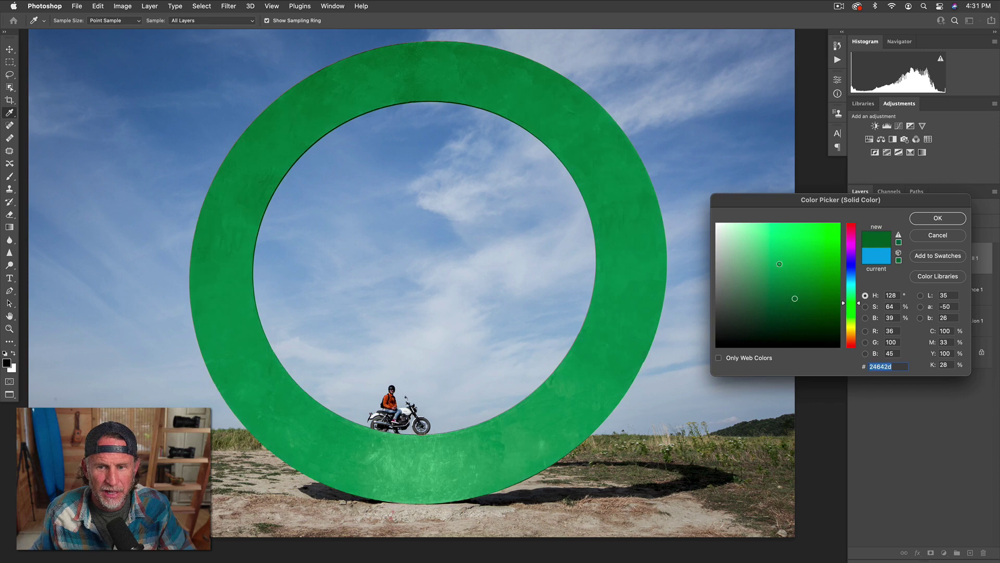
# Step: Set the ring's Solid Color fill to red af2828
pyautogui.moveTo(854, 291); pyautogui.dragTo(854, 224)
pyautogui.click(811, 262)
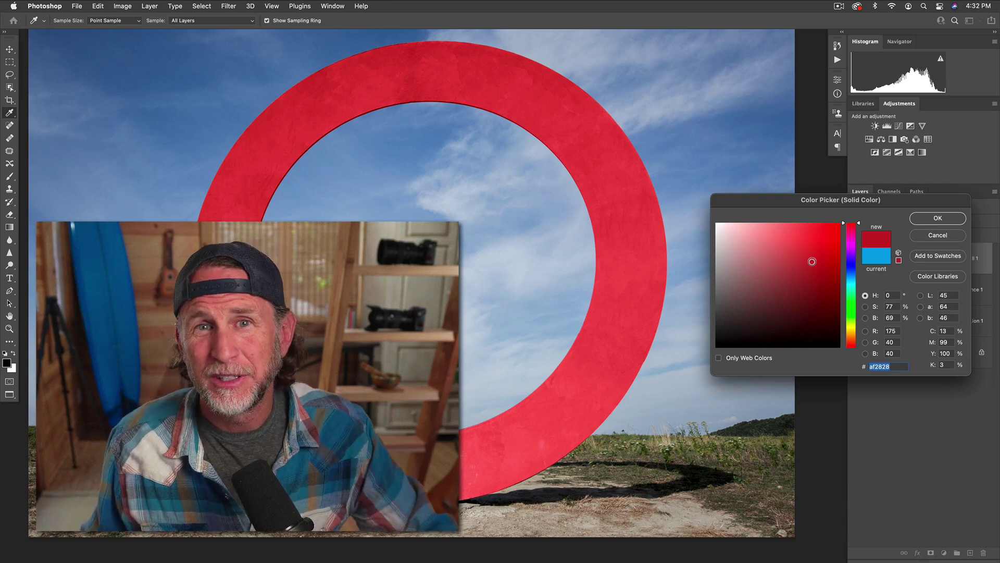
pyautogui.click(927, 219)
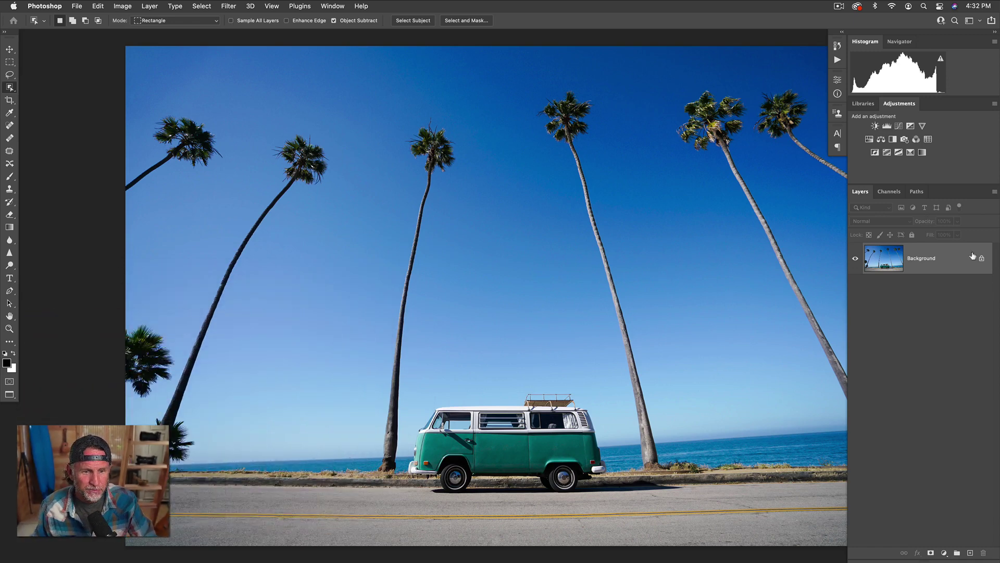
pyautogui.moveTo(696, 250); pyautogui.dragTo(628, 247)
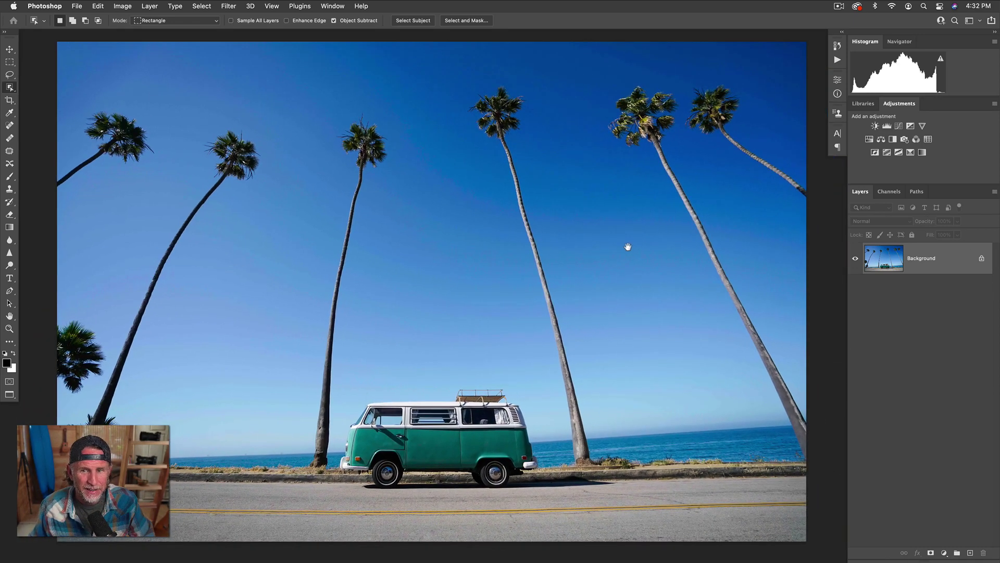
pyautogui.press('super+plus')
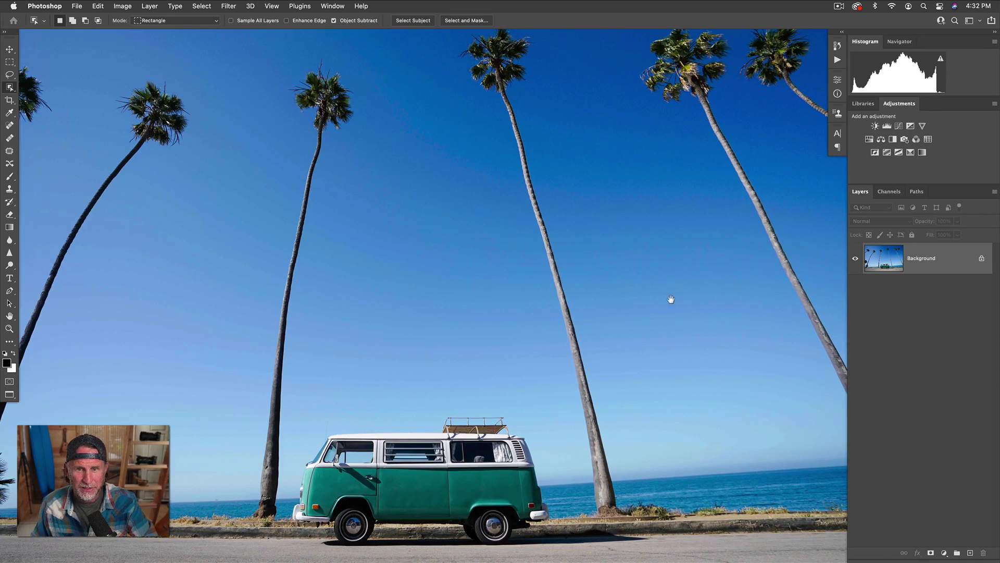
pyautogui.moveTo(670, 297); pyautogui.dragTo(682, 277)
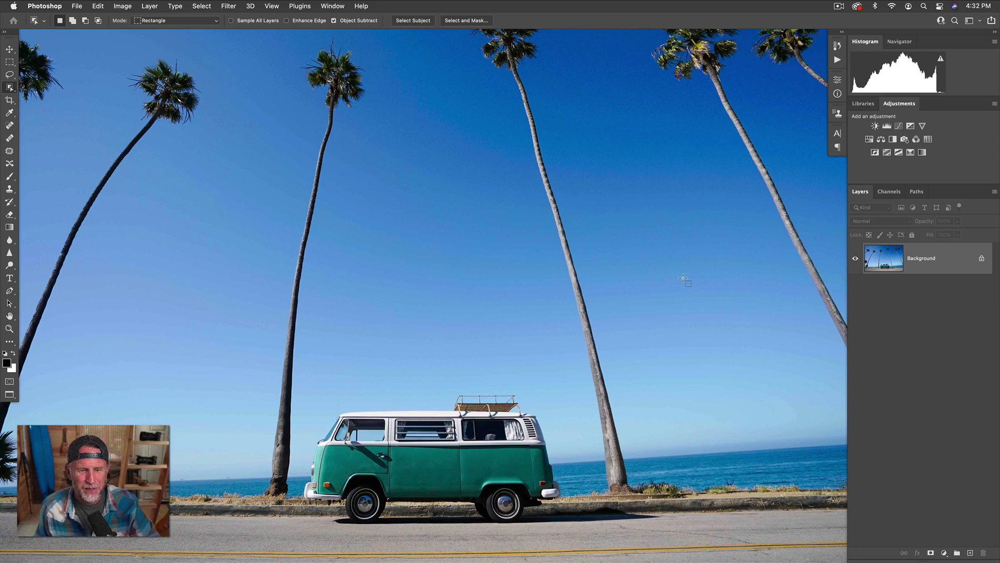
# Step: Examine the green van's body, windows and roof rack up close
pyautogui.press('super+plus')
pyautogui.press('super+plus')
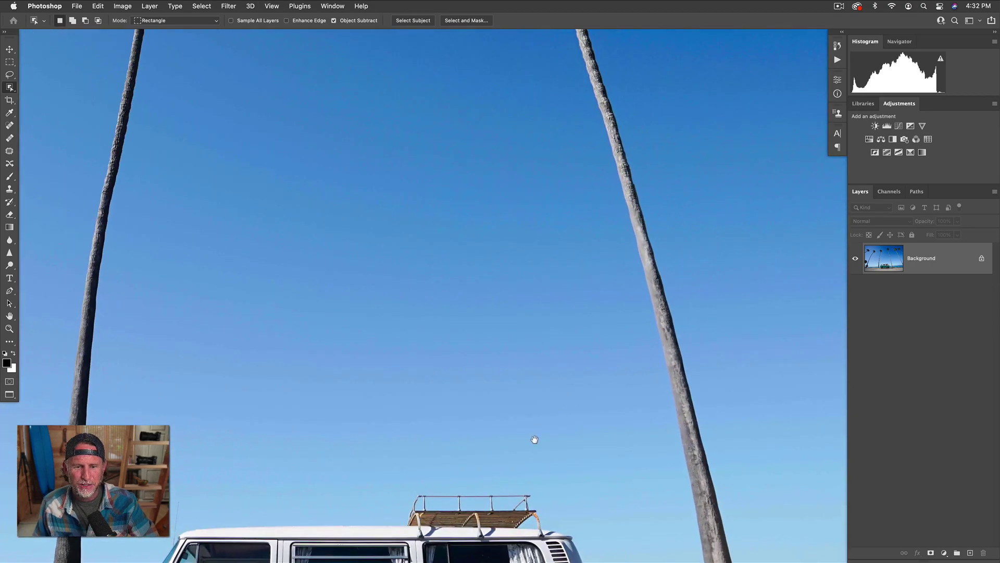
pyautogui.moveTo(534, 439); pyautogui.dragTo(580, 198)
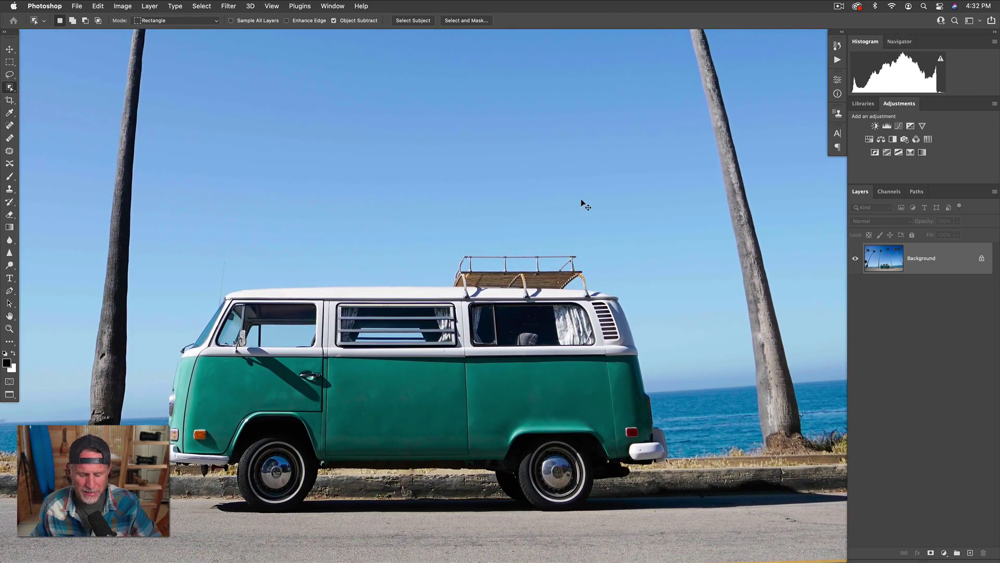
pyautogui.press('super+plus')
pyautogui.press('super+plus')
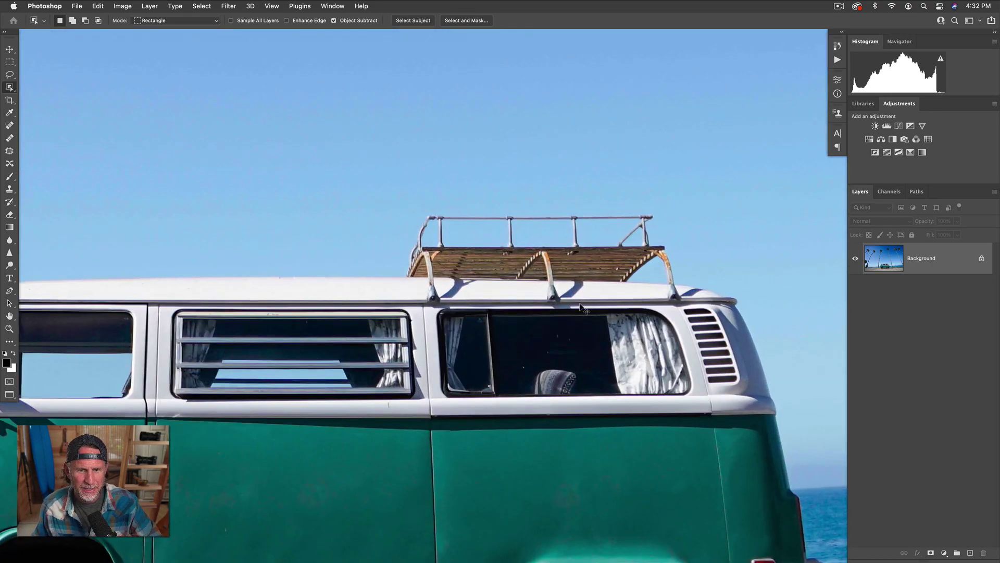
pyautogui.press('super+minus')
pyautogui.press('super+minus')
pyautogui.moveTo(585, 323); pyautogui.dragTo(607, 280)
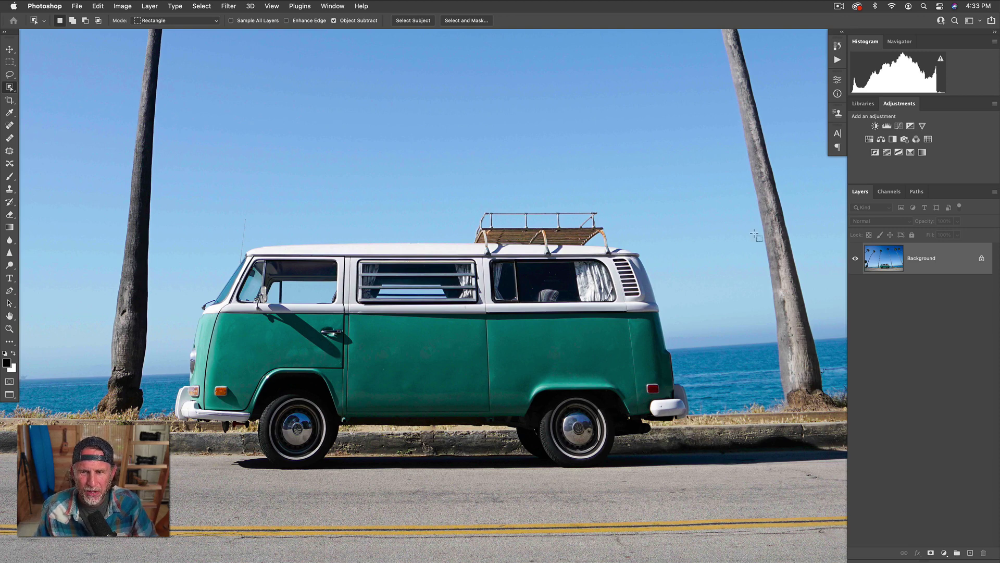
# Step: Add a Hue/Saturation adjustment layer over the van photo with Hue +157 and Saturation +40
pyautogui.click(869, 140)
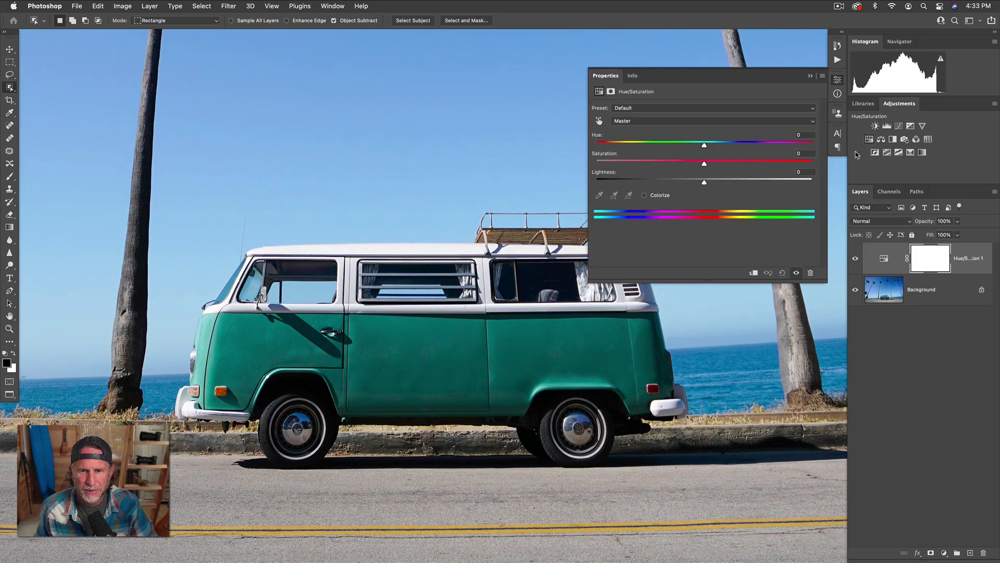
pyautogui.moveTo(704, 146); pyautogui.dragTo(792, 129)
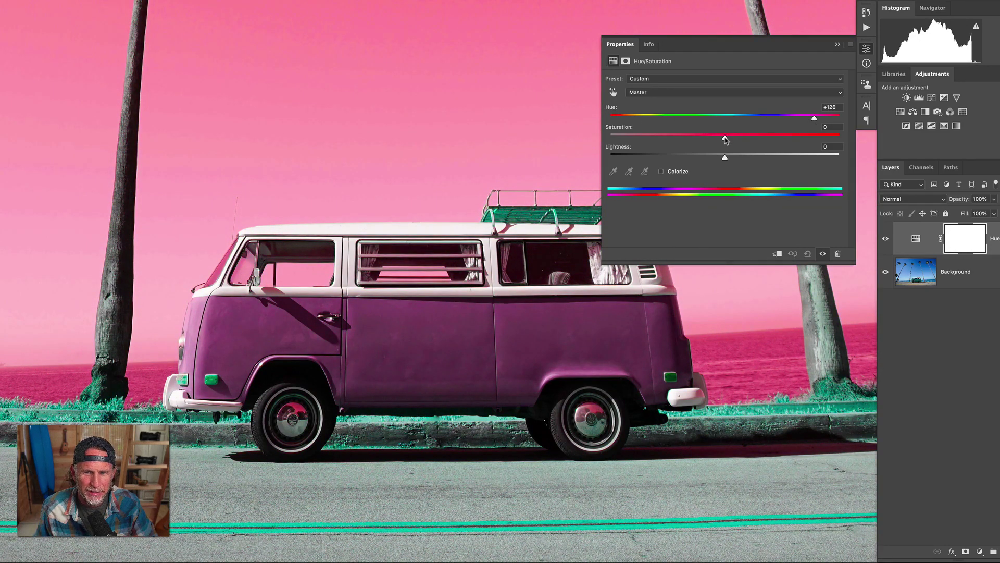
pyautogui.moveTo(725, 138); pyautogui.dragTo(829, 119)
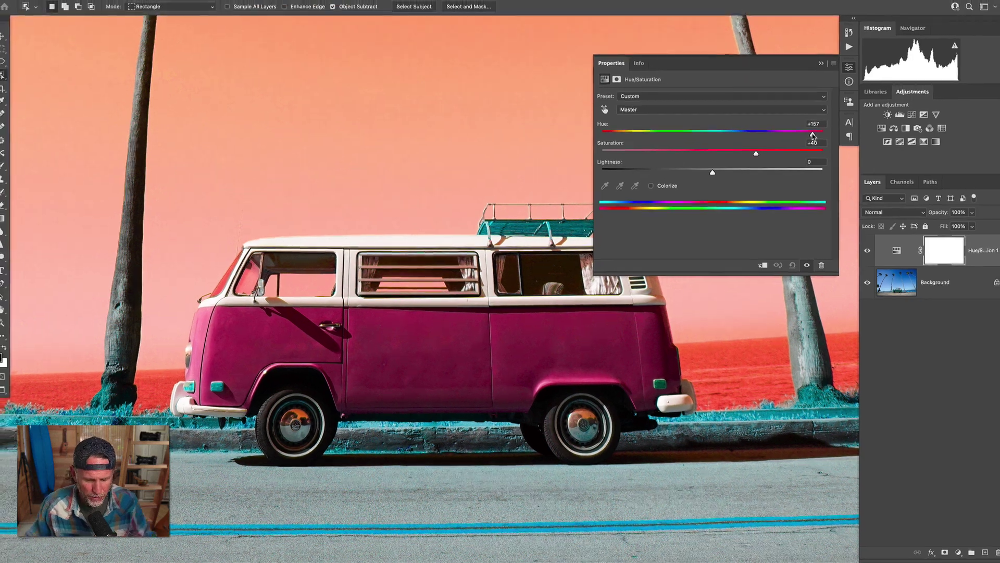
# Step: Open Color Range for the Hue/Saturation layer's mask and move the dialog away from the middle of the van
pyautogui.press('super+minus')
pyautogui.press('super+minus')
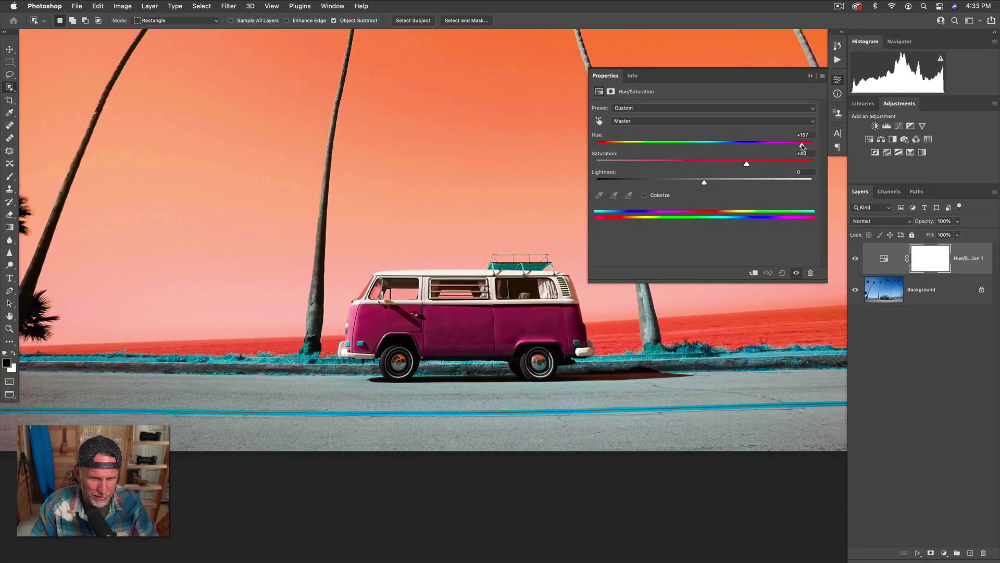
pyautogui.moveTo(479, 152); pyautogui.dragTo(458, 245)
pyautogui.press('super+plus')
pyautogui.press('super+plus')
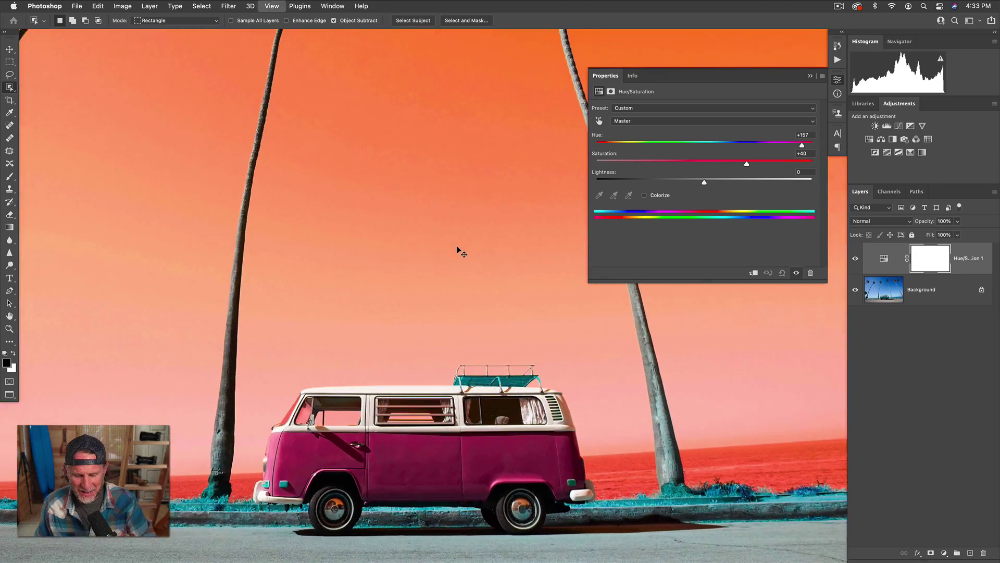
pyautogui.moveTo(483, 324); pyautogui.dragTo(472, 203)
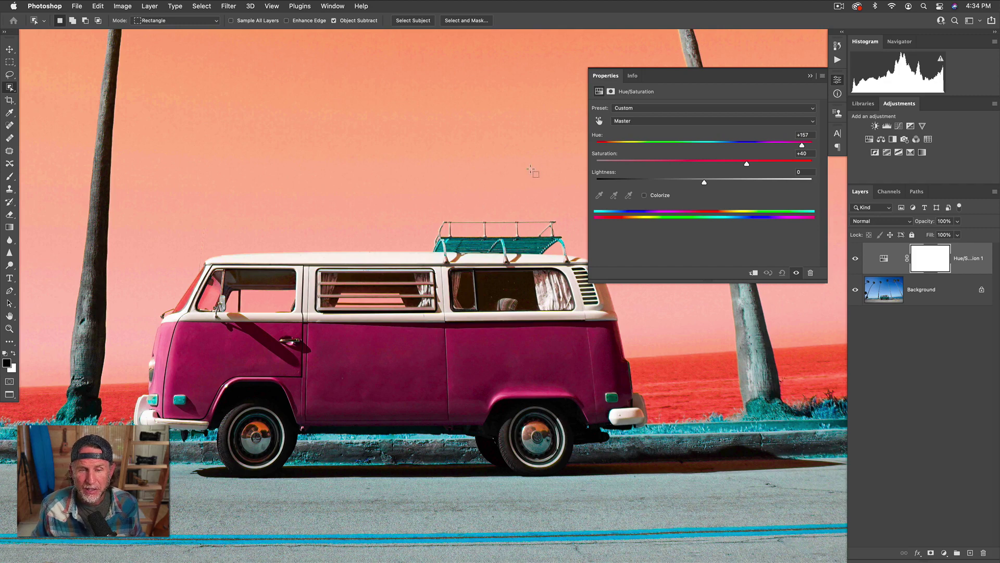
pyautogui.click(612, 92)
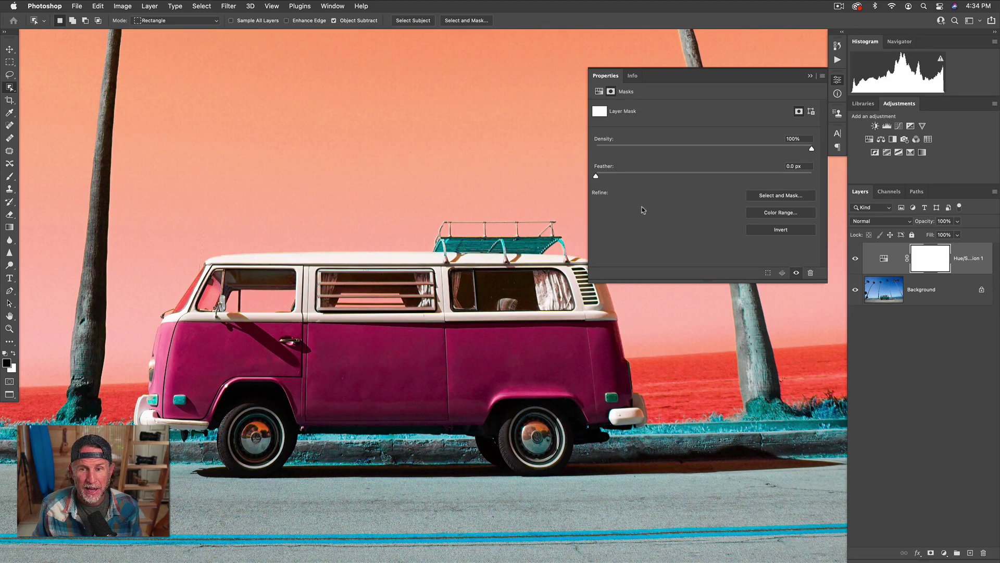
pyautogui.click(773, 214)
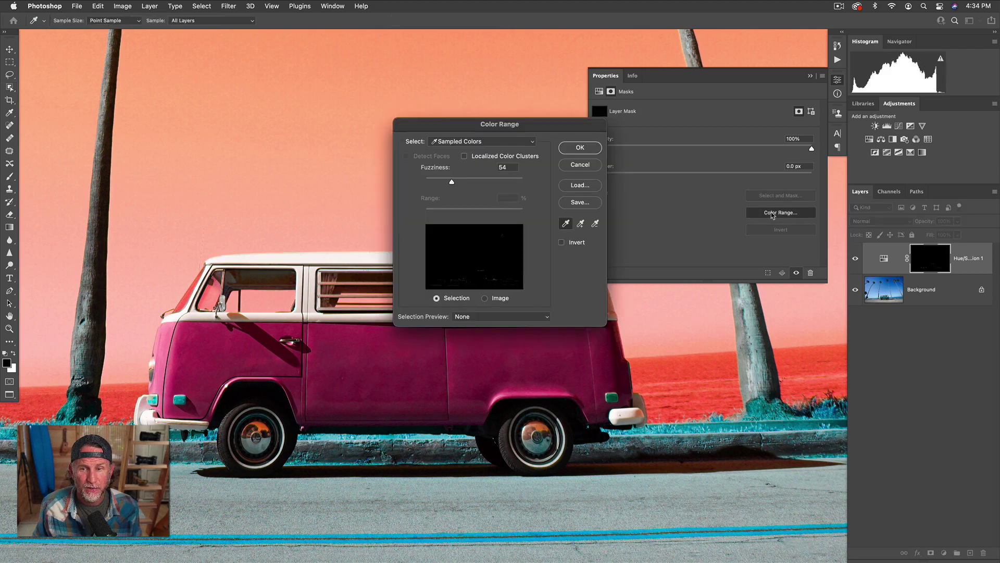
pyautogui.moveTo(546, 126); pyautogui.dragTo(682, 145)
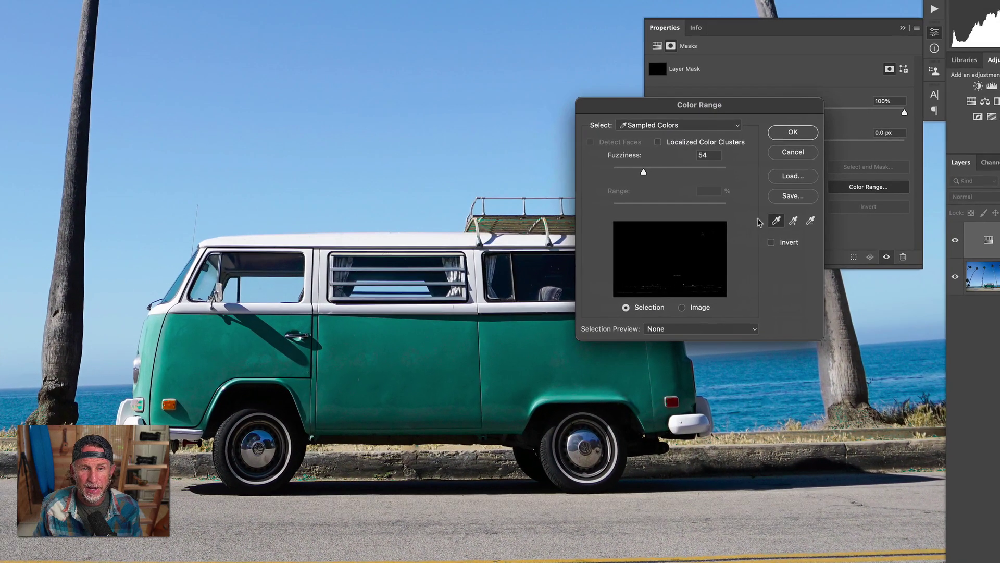
# Step: Try sampling the sky, then the van's green side panel, and raise Fuzziness to 147
pyautogui.click(468, 119)
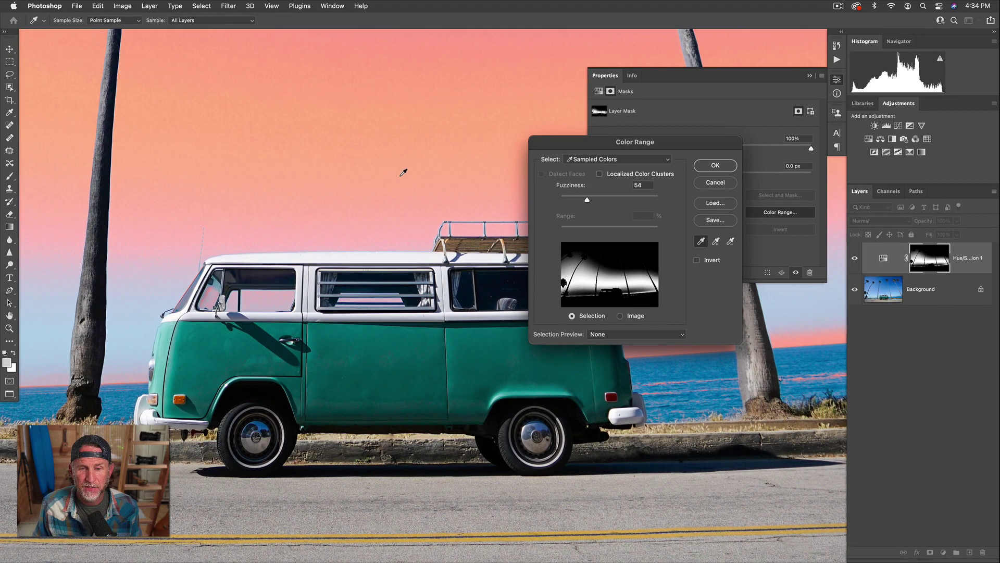
pyautogui.click(402, 368)
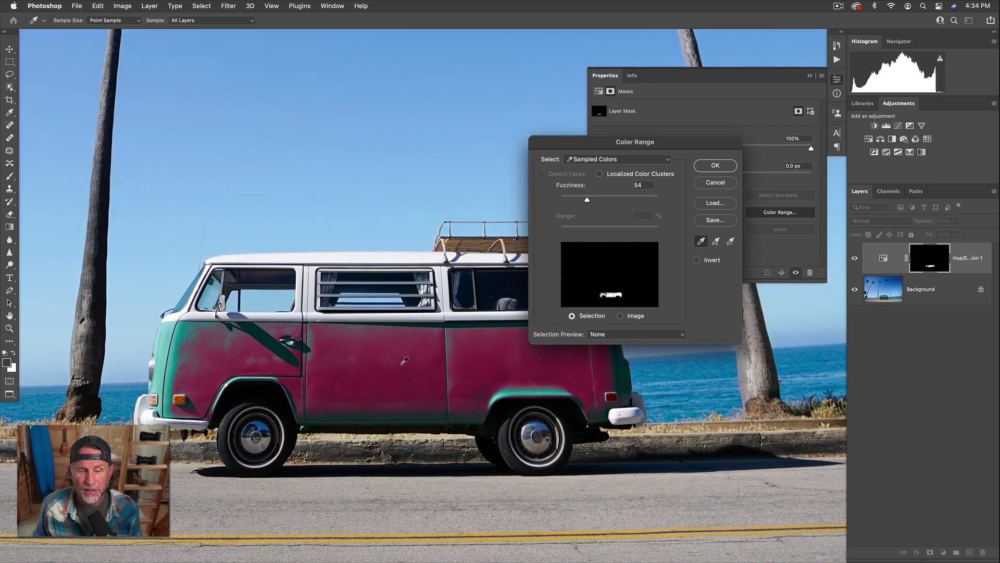
pyautogui.press('super+plus')
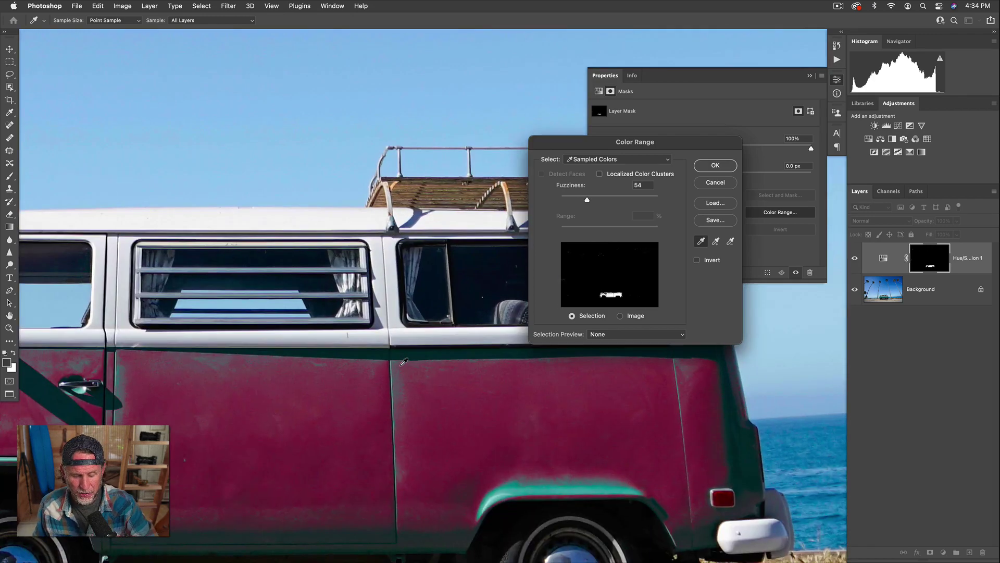
pyautogui.moveTo(396, 371); pyautogui.dragTo(692, 313)
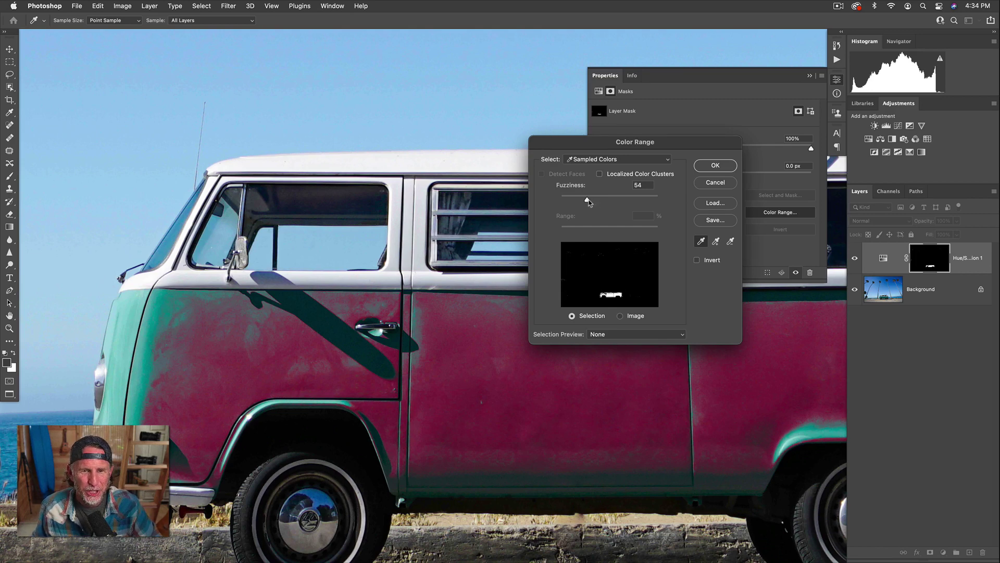
pyautogui.moveTo(591, 203); pyautogui.dragTo(633, 202)
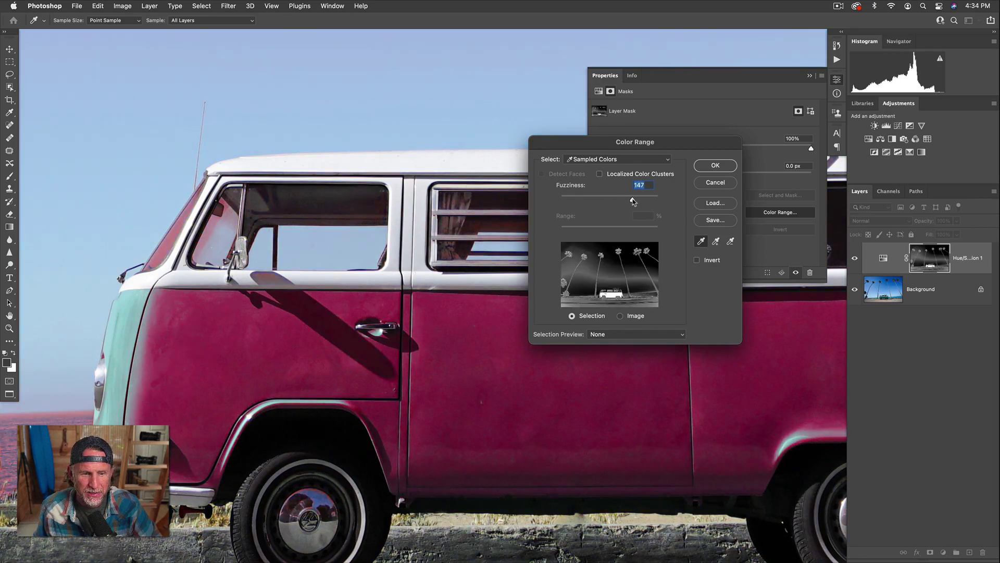
# Step: Check the mask's spill into the sky and turn on Localized Color Clusters to confine the selection
pyautogui.press('super+0')
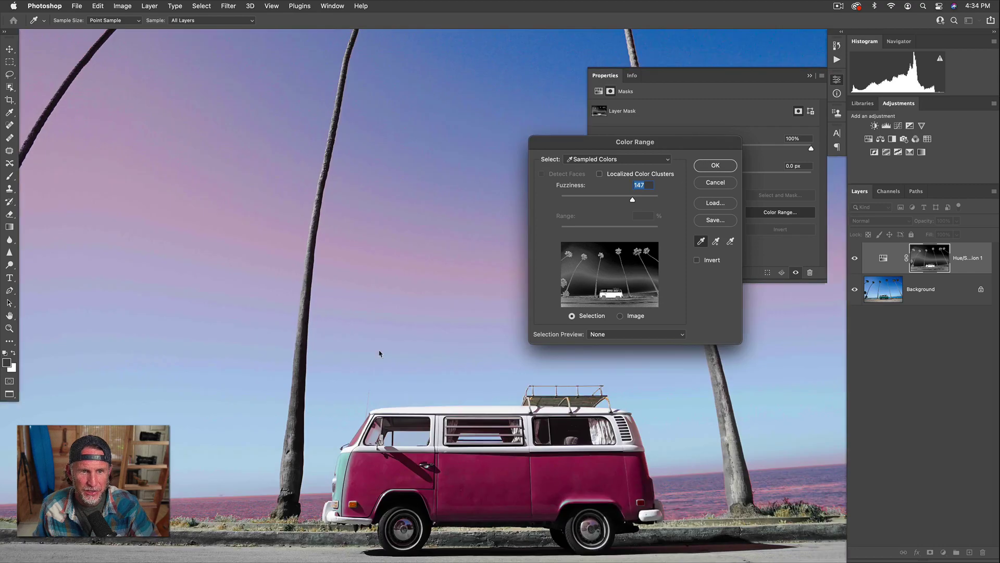
pyautogui.scroll(6, 379, 354)
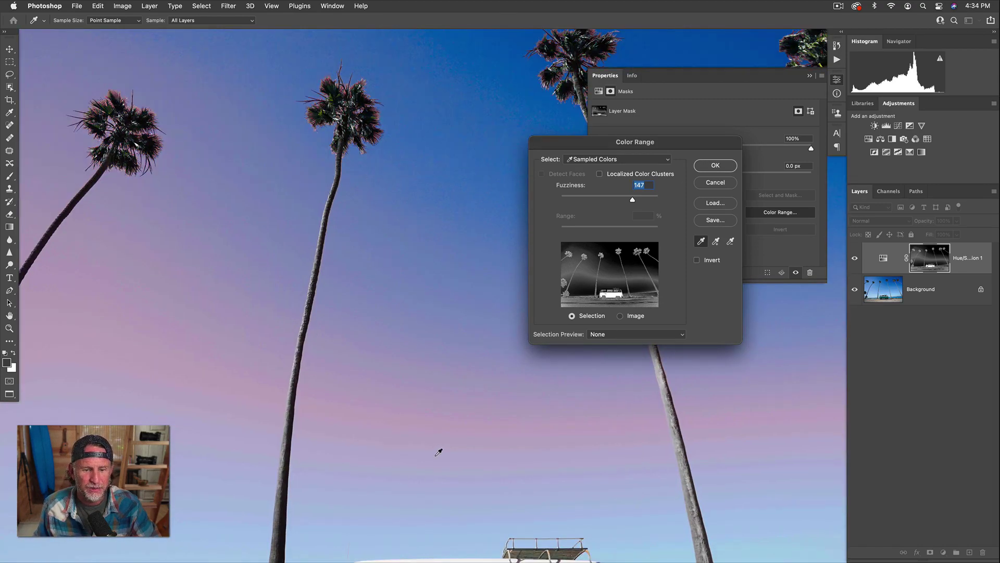
pyautogui.press('super+plus')
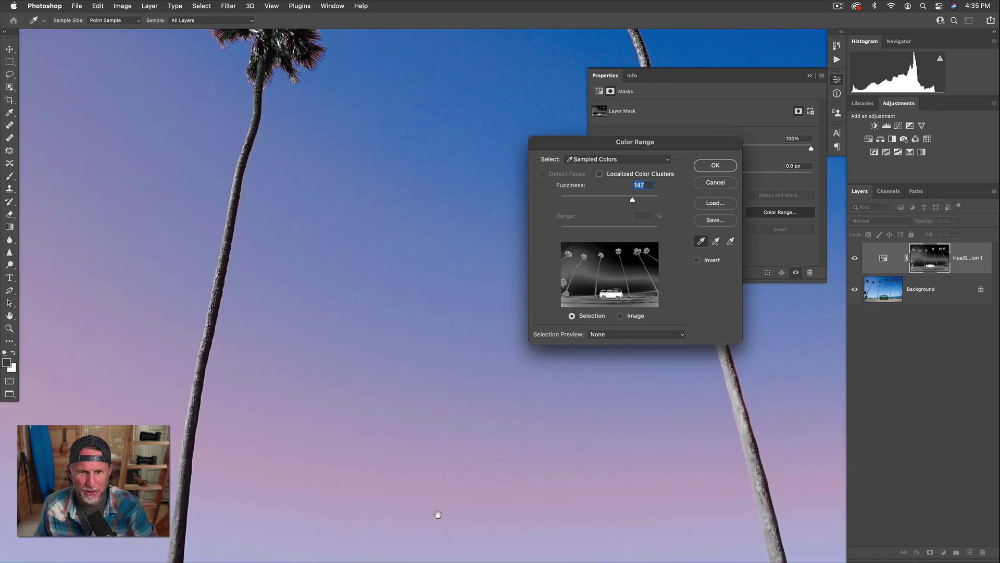
pyautogui.moveTo(437, 514); pyautogui.dragTo(441, 141)
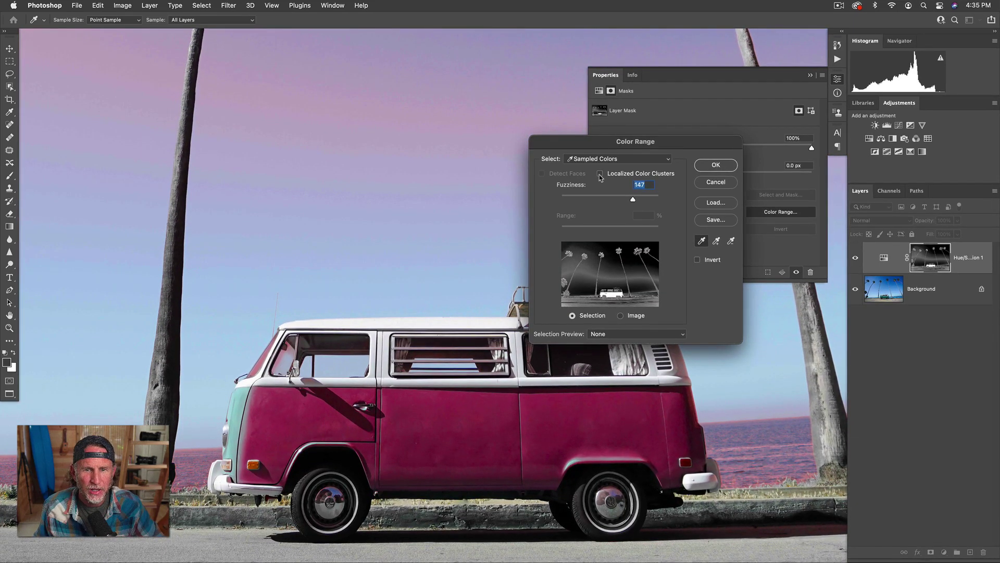
pyautogui.click(600, 174)
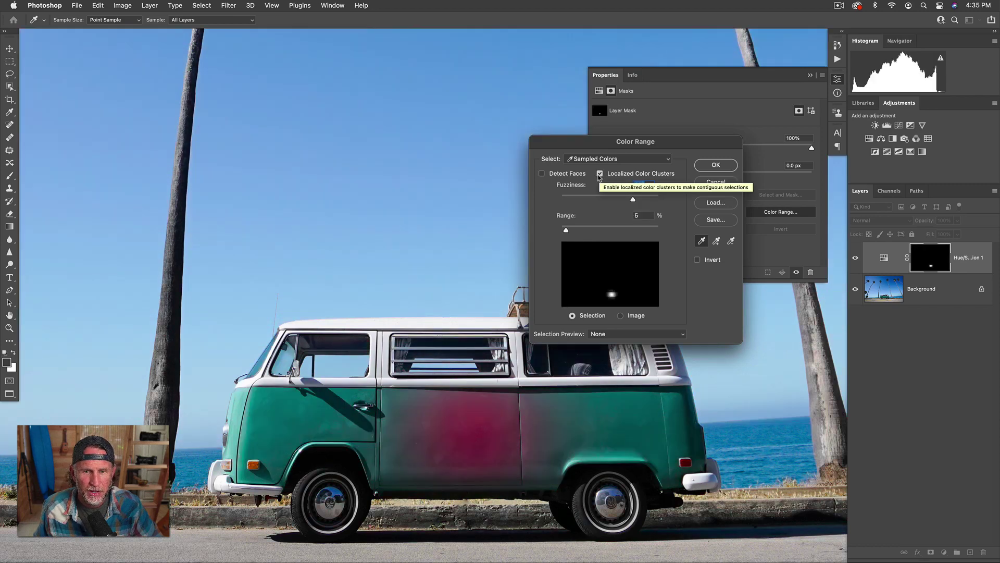
pyautogui.press('super')
pyautogui.press('super+plus')
pyautogui.press('super+plus')
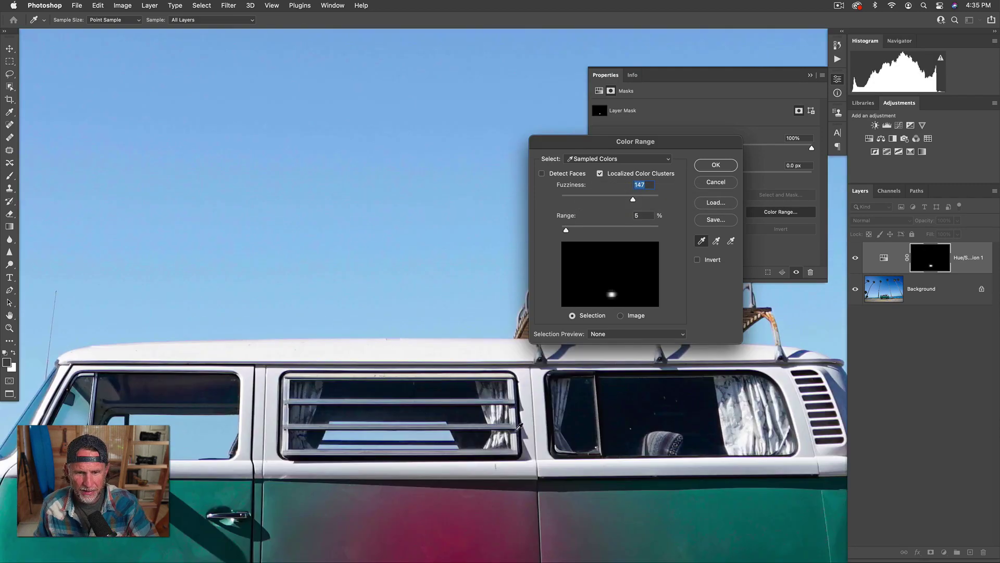
pyautogui.moveTo(488, 425); pyautogui.dragTo(436, 185)
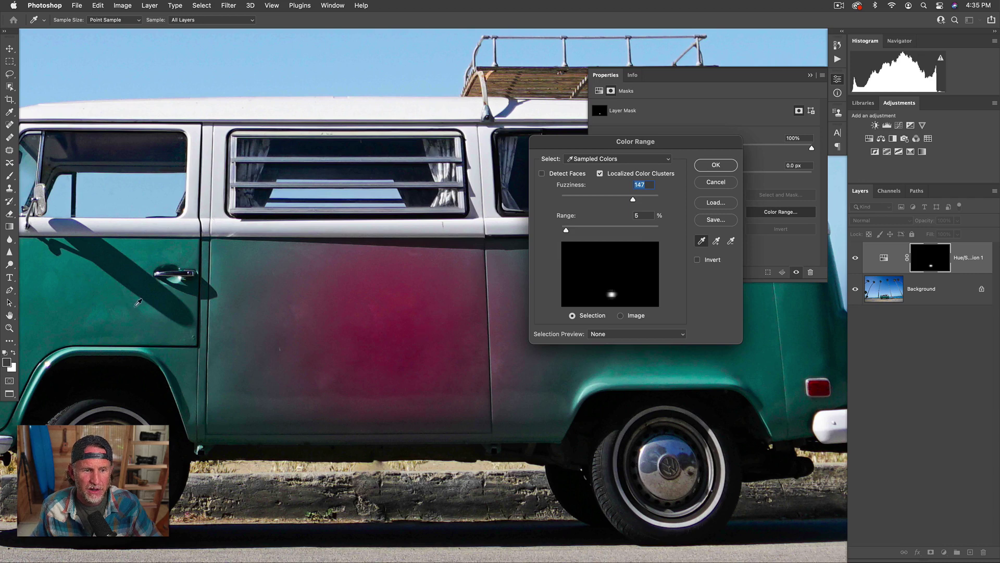
# Step: Resample the green of the van's front door and set Range to 14% and Fuzziness to 102
pyautogui.click(143, 303)
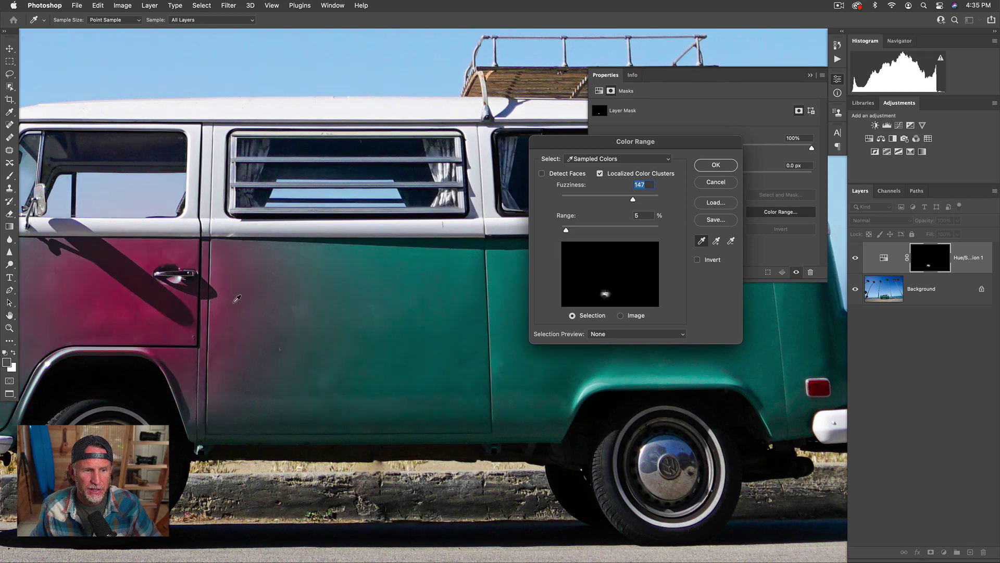
pyautogui.moveTo(567, 233); pyautogui.dragTo(588, 233)
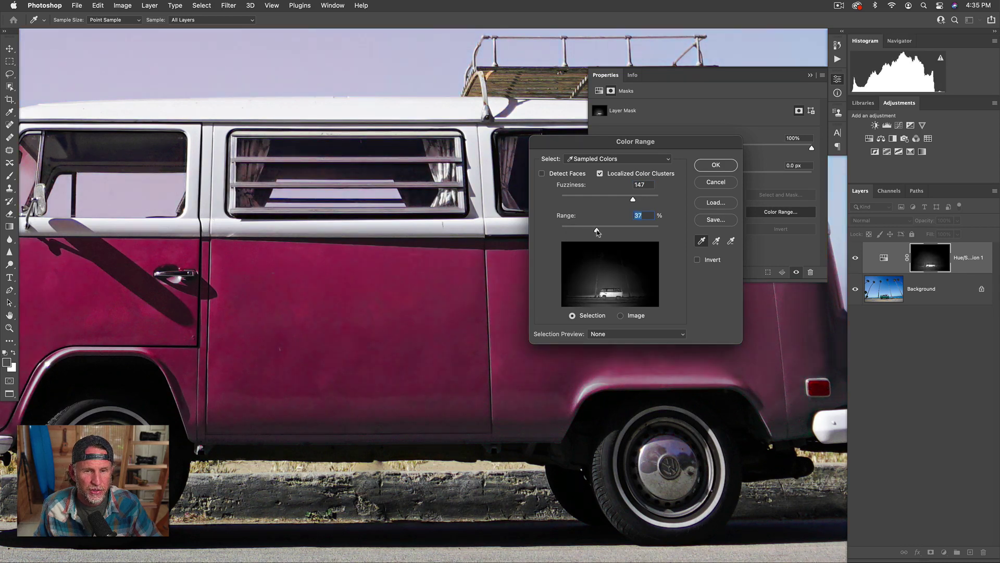
pyautogui.moveTo(589, 232); pyautogui.dragTo(575, 232)
pyautogui.moveTo(633, 201); pyautogui.dragTo(615, 202)
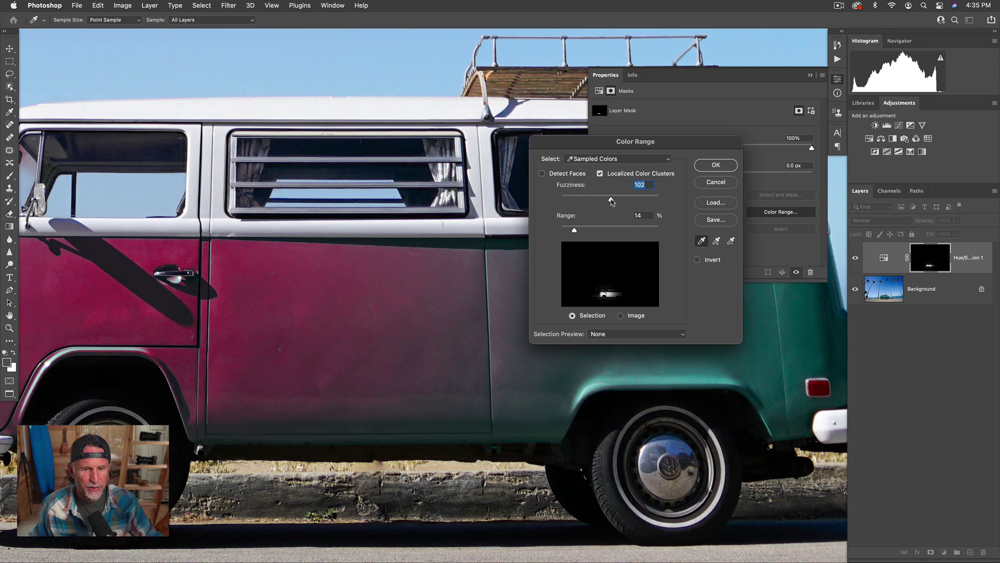
# Step: Clear the view of the van and add samples from its rear wheel arch and rear side panel to the selection
pyautogui.moveTo(437, 286); pyautogui.dragTo(564, 275)
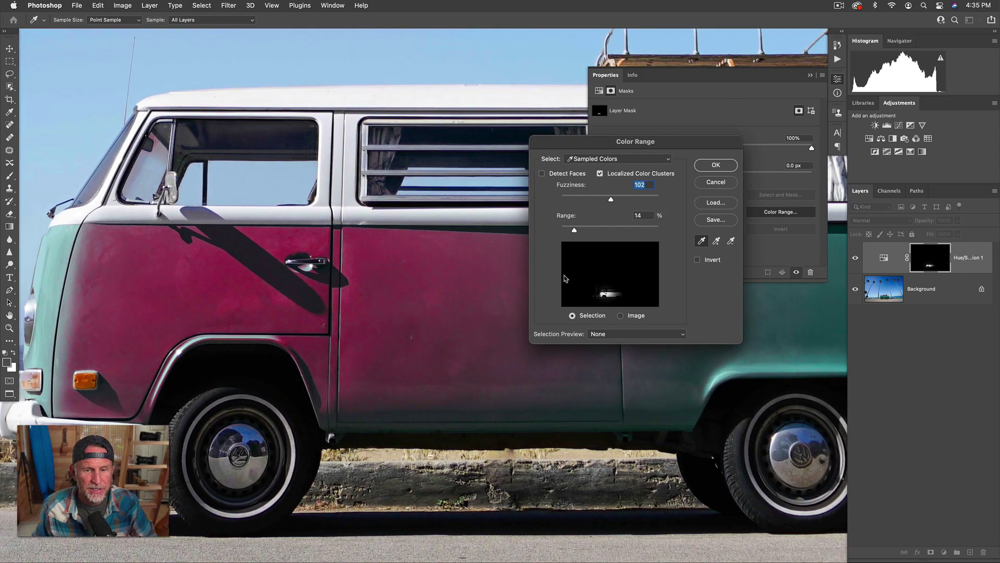
pyautogui.click(810, 75)
pyautogui.moveTo(698, 146); pyautogui.dragTo(932, 83)
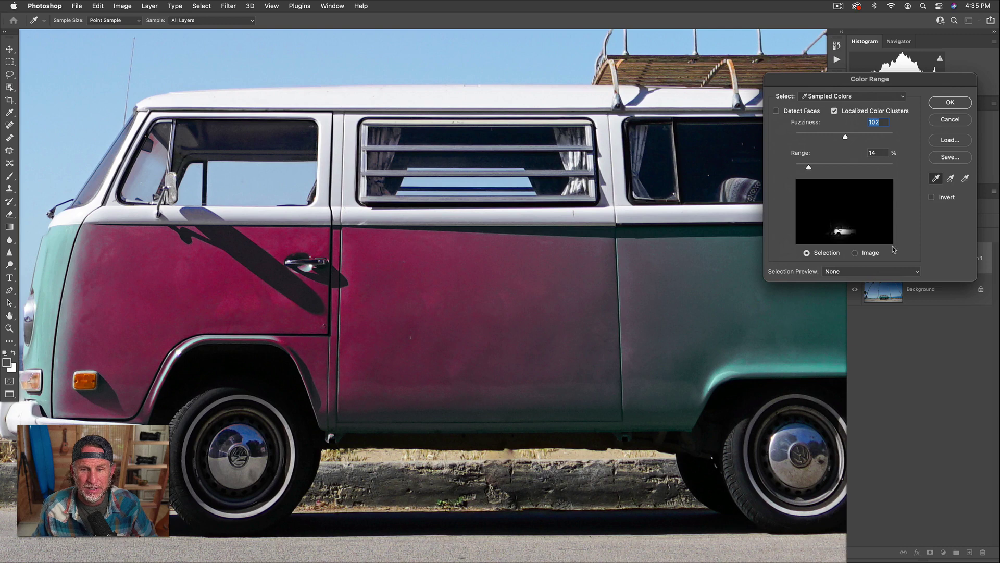
pyautogui.click(951, 180)
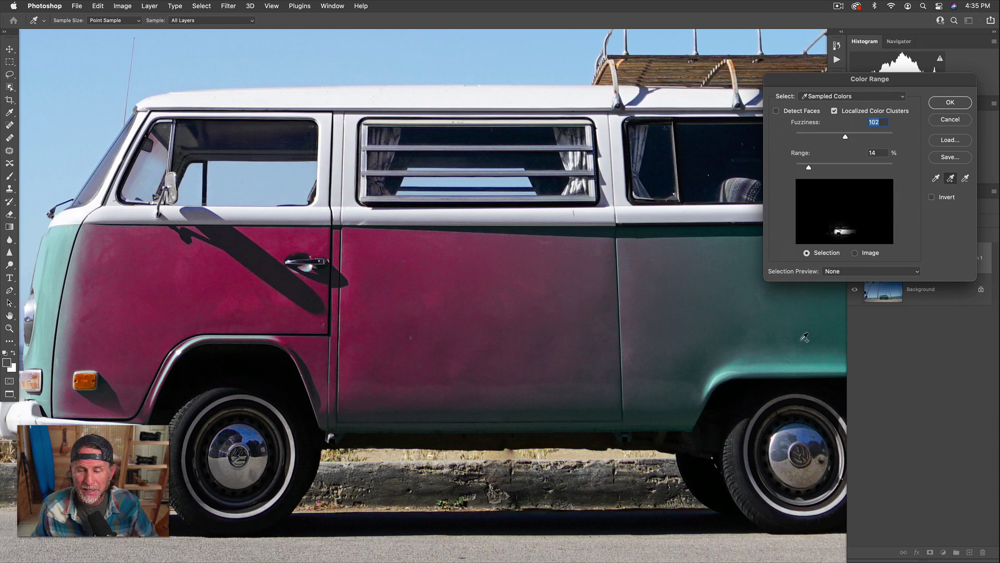
pyautogui.click(779, 365)
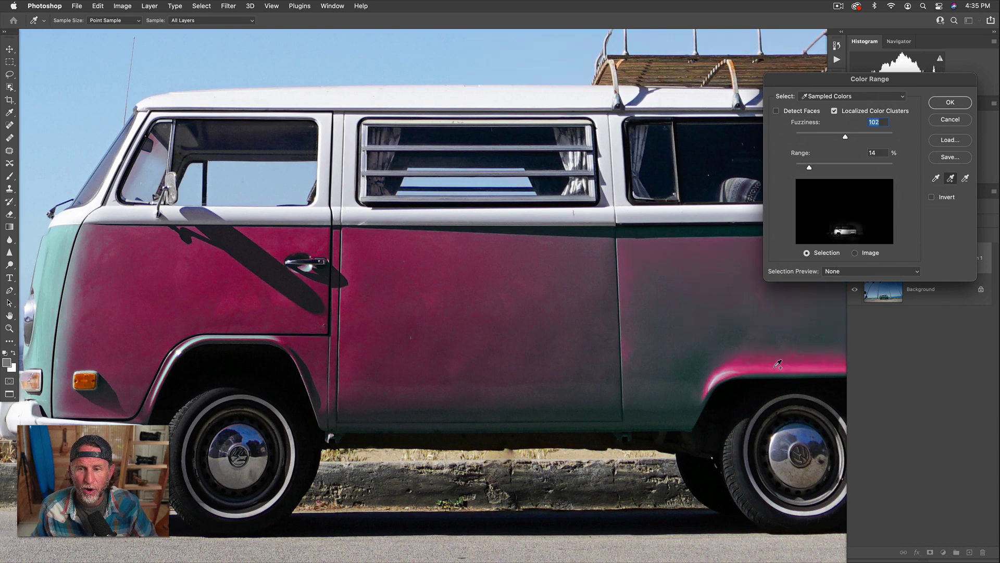
pyautogui.click(678, 395)
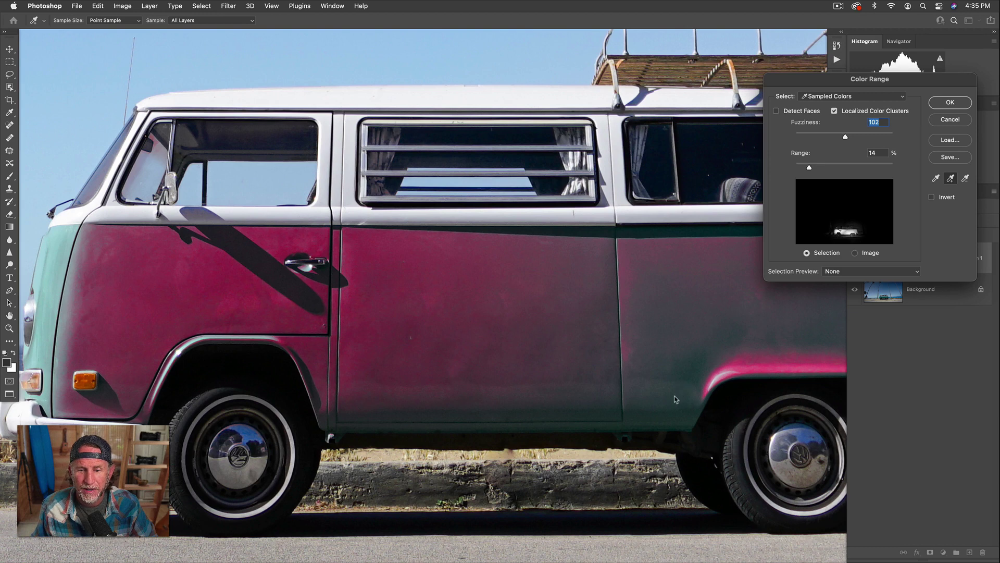
pyautogui.click(780, 338)
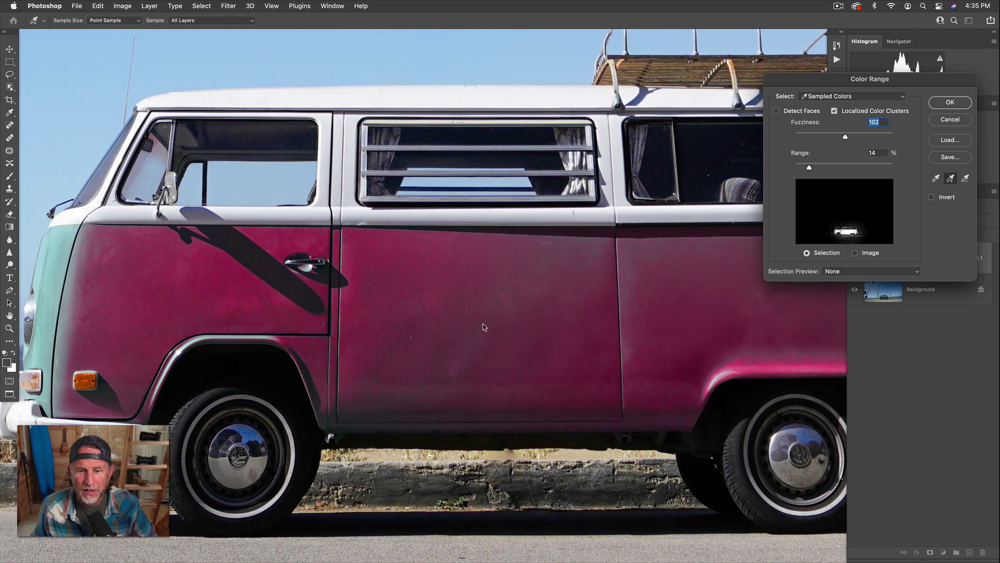
pyautogui.click(656, 282)
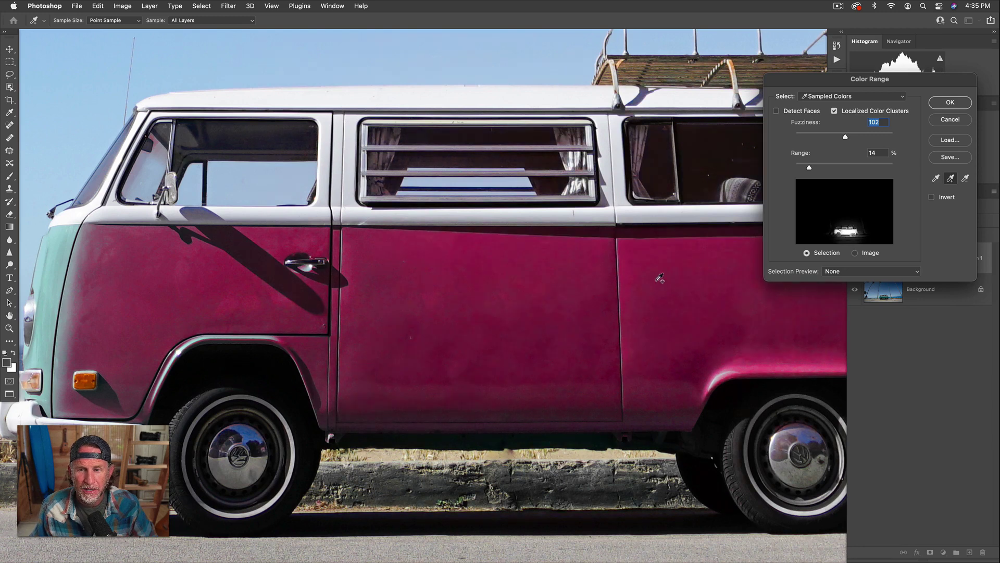
# Step: Add samples from the van's front wheel arch, nose and front edge of the front door to the Color Range selection
pyautogui.click(282, 335)
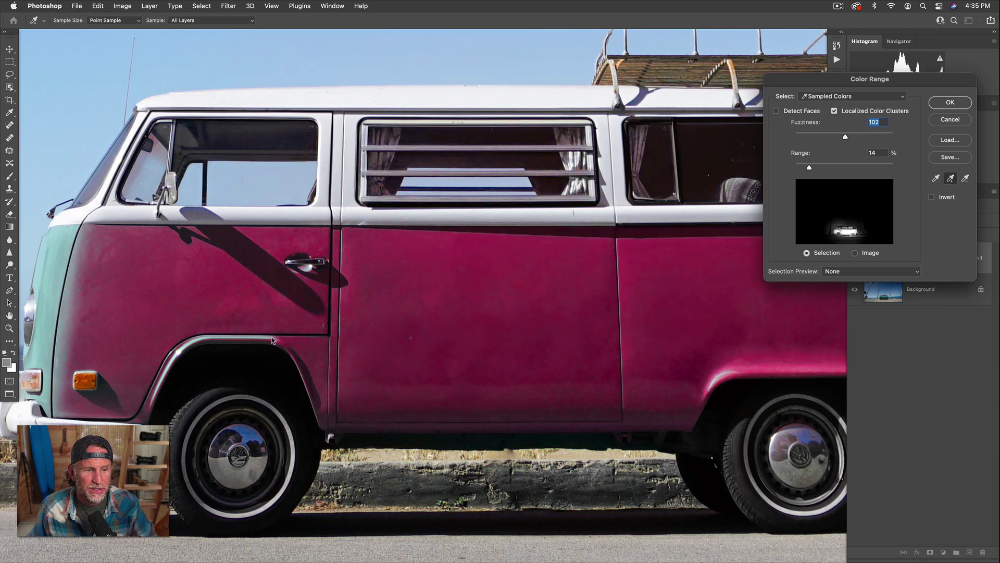
pyautogui.click(175, 347)
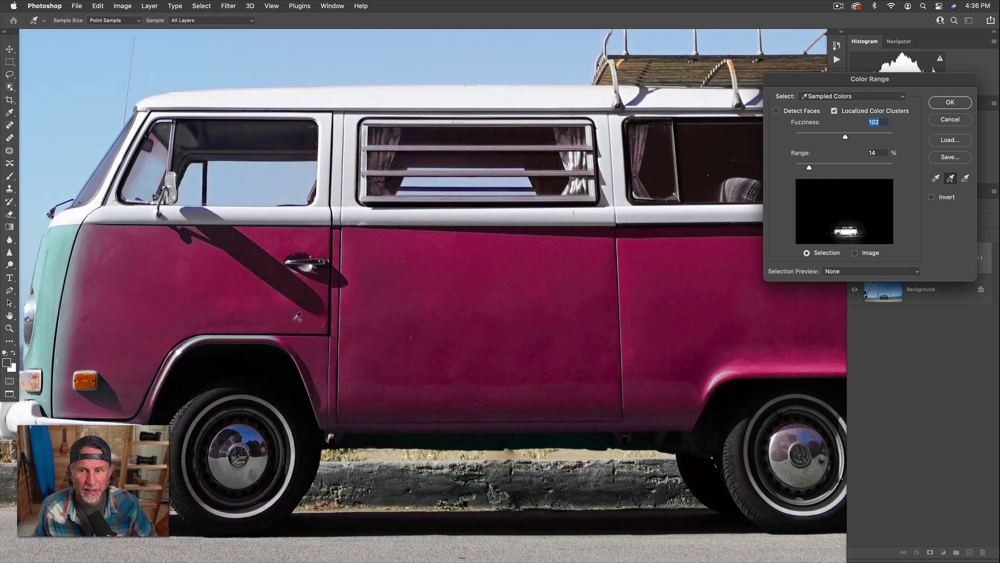
pyautogui.click(58, 290)
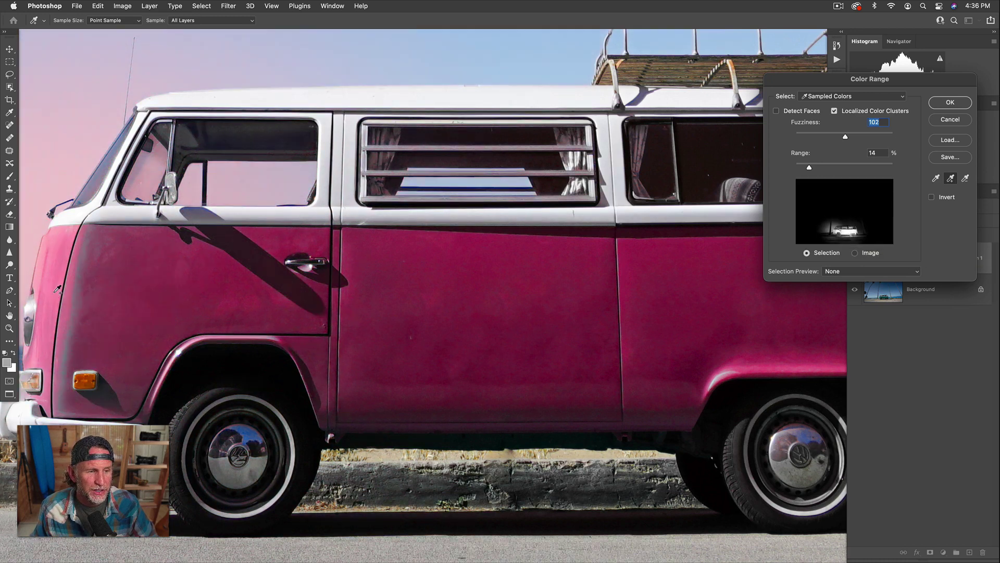
pyautogui.click(77, 301)
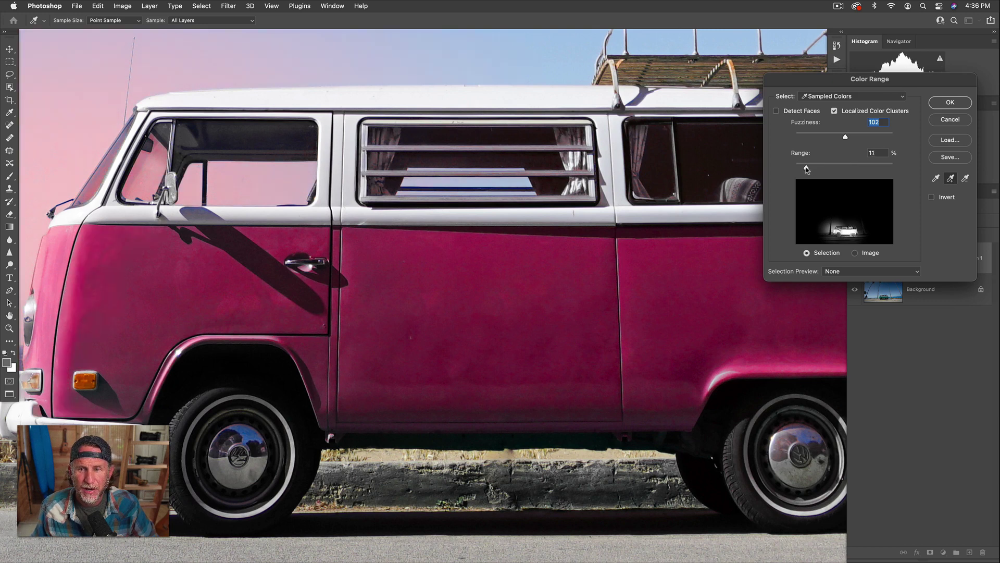
# Step: Set Range to 6% and Fuzziness to 87, and add a sample from the upper front corner of the van's paint
pyautogui.moveTo(800, 167); pyautogui.dragTo(802, 167)
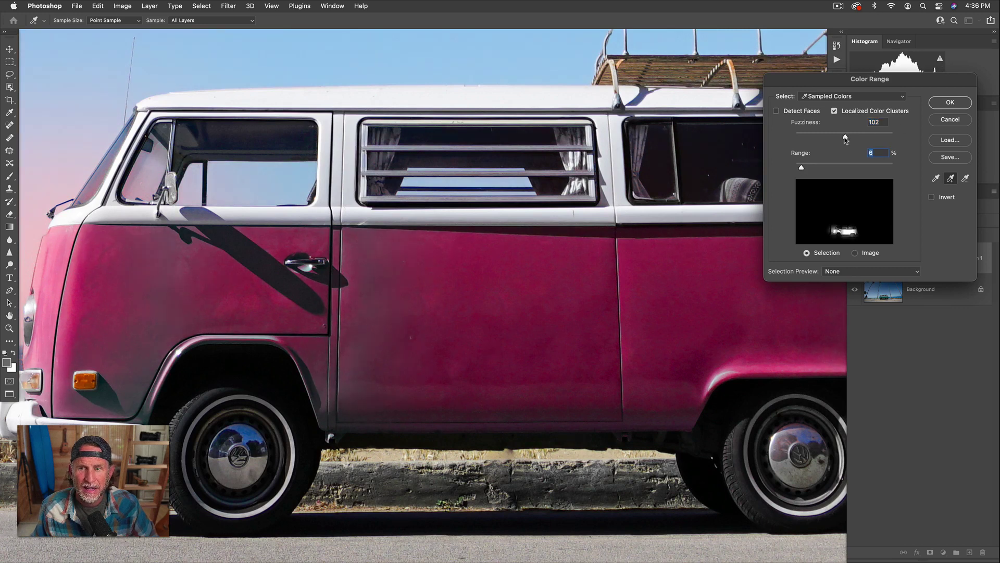
pyautogui.moveTo(846, 139); pyautogui.dragTo(839, 140)
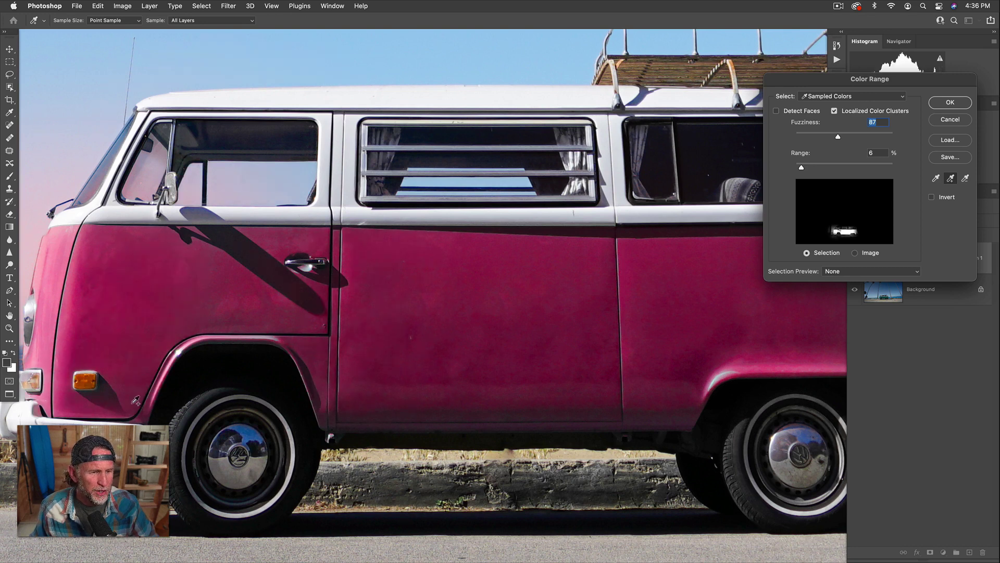
pyautogui.click(79, 240)
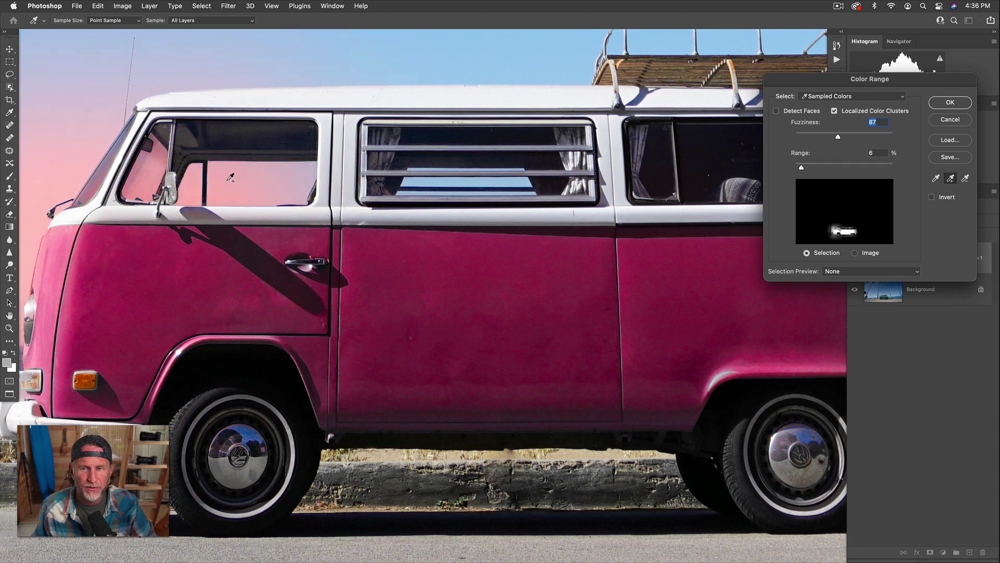
# Step: Add samples from the van's rear corner, the paint below its tail light and the lower edge of the rear side panel
pyautogui.hscroll(10, 678, 289)
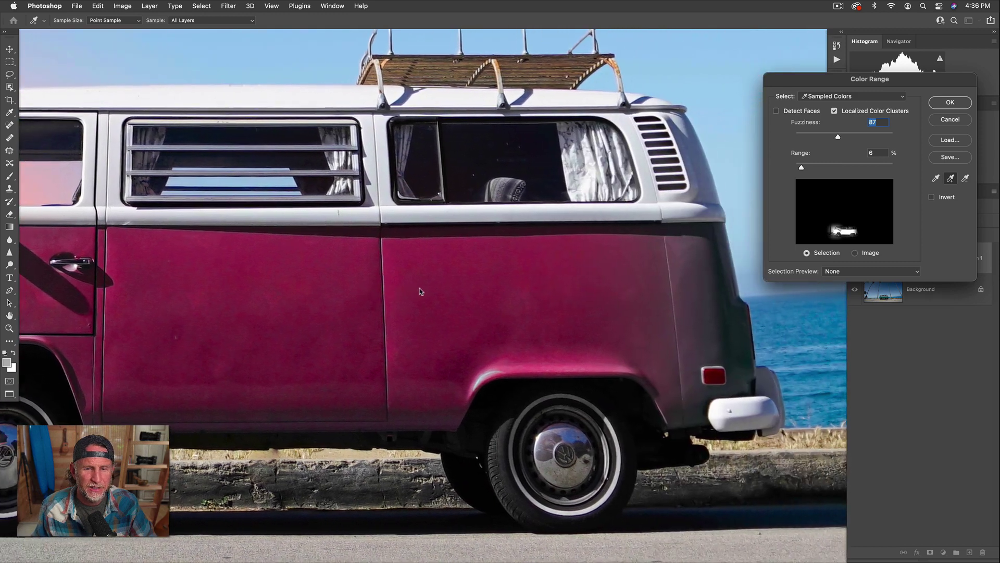
pyautogui.click(696, 311)
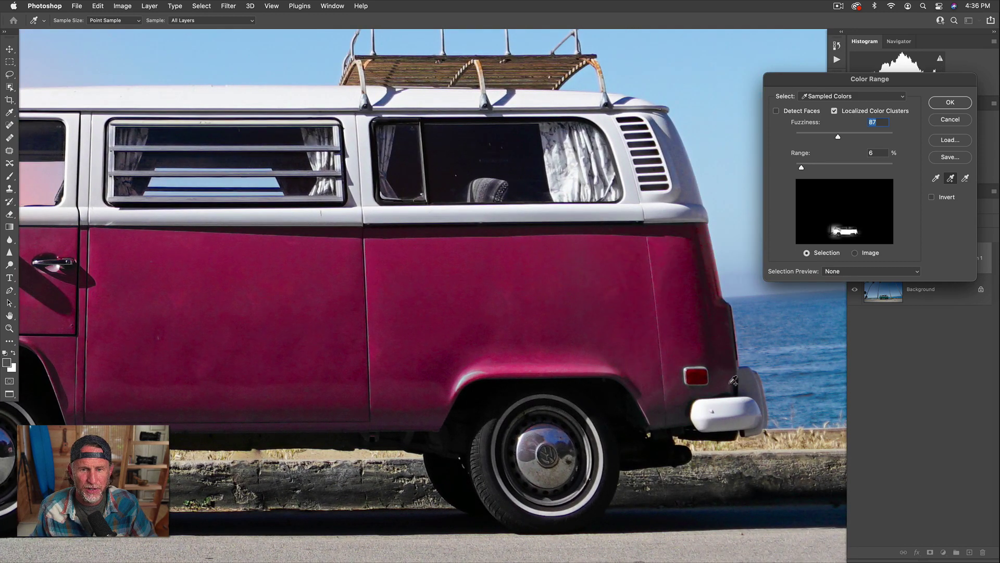
pyautogui.click(681, 412)
pyautogui.click(420, 418)
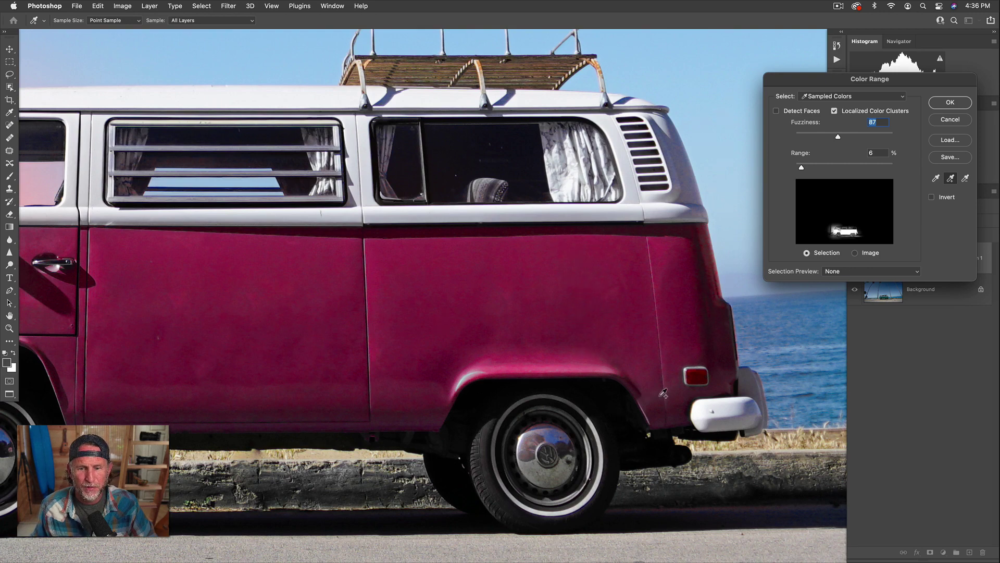
# Step: Add samples from the seam at the van's nose and the top of the front wheel arch, and apply the Color Range selection
pyautogui.moveTo(343, 300); pyautogui.dragTo(611, 283)
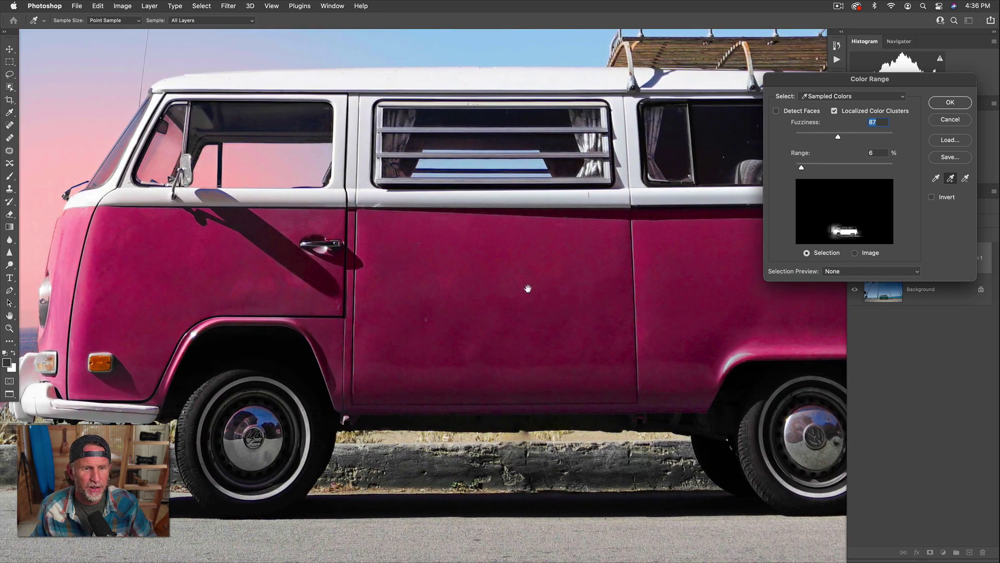
pyautogui.moveTo(473, 287); pyautogui.dragTo(567, 289)
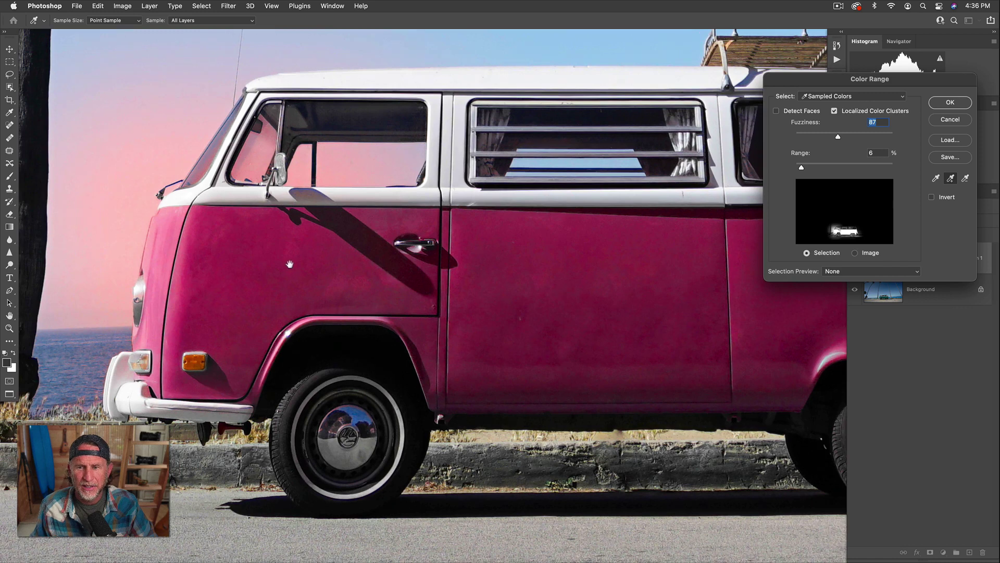
pyautogui.moveTo(290, 265); pyautogui.dragTo(302, 266)
pyautogui.click(181, 312)
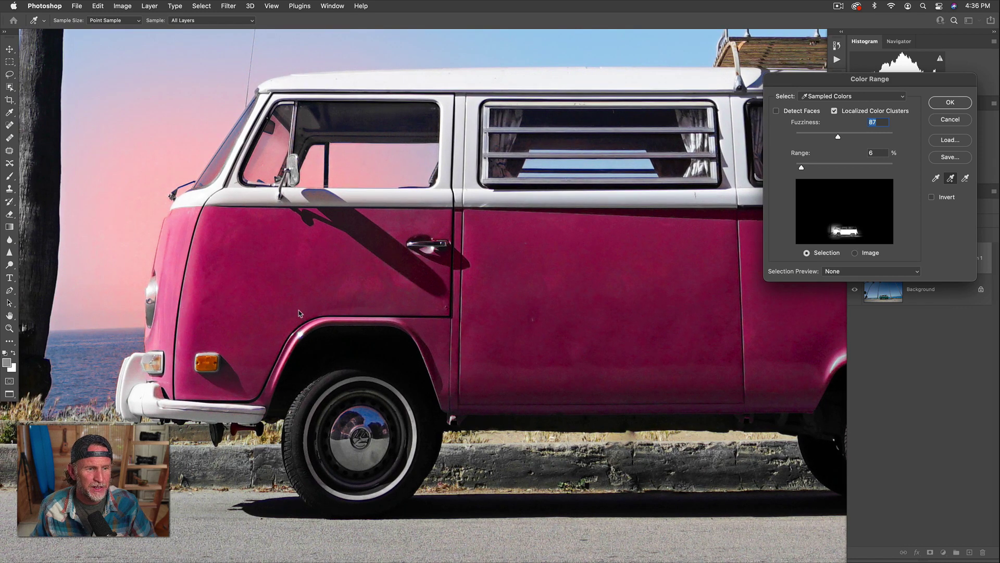
pyautogui.click(372, 319)
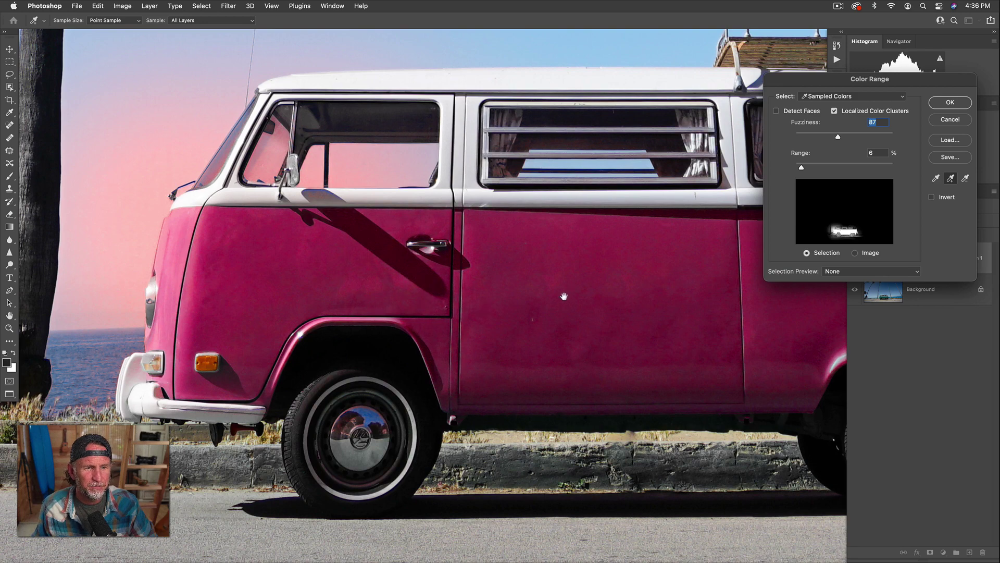
pyautogui.moveTo(564, 296); pyautogui.dragTo(411, 297)
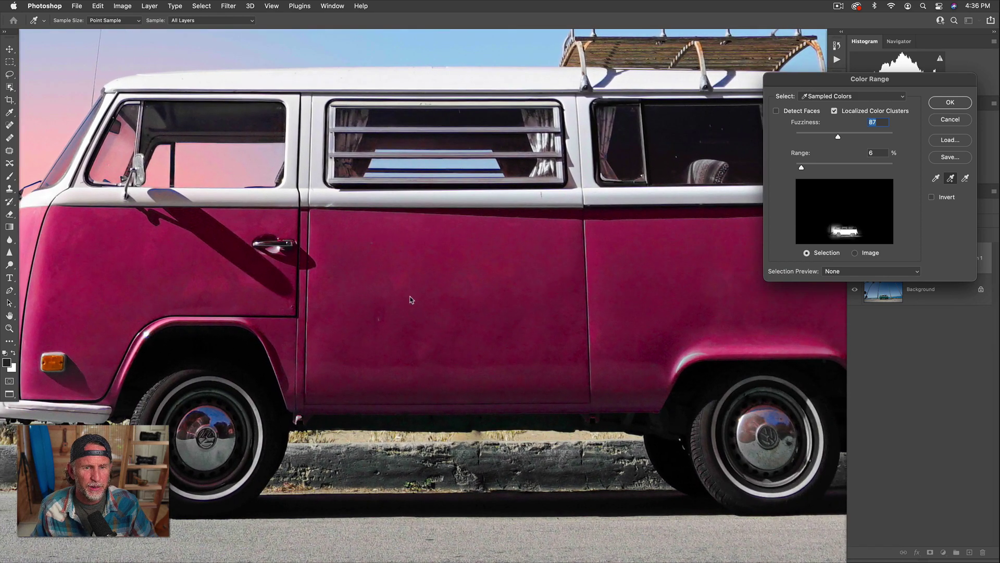
pyautogui.click(943, 104)
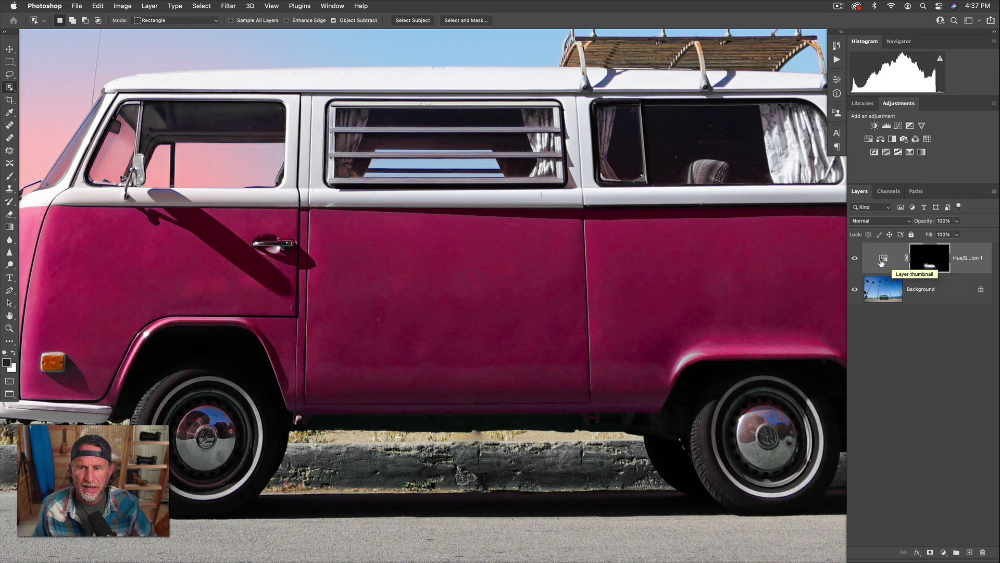
# Step: Compare the whole van with the Hue/Saturation layer hidden and shown
pyautogui.scroll(-5, 655, 345)
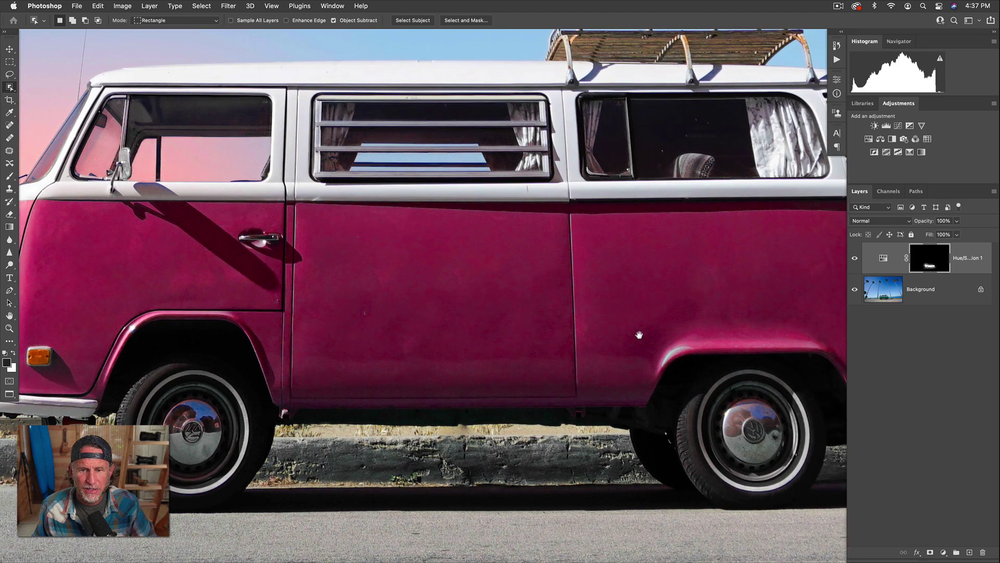
pyautogui.hscroll(1, 660, 318)
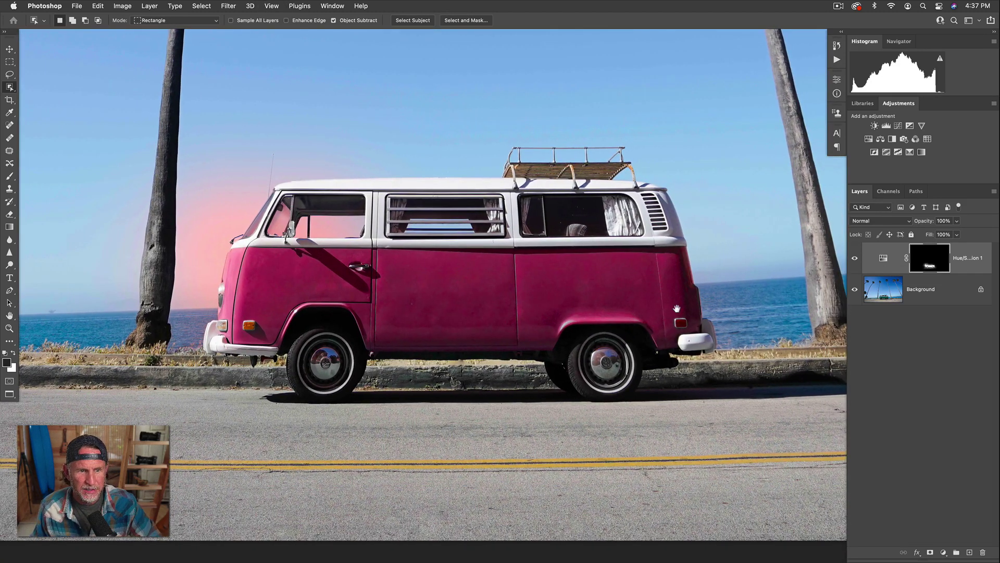
pyautogui.click(855, 260)
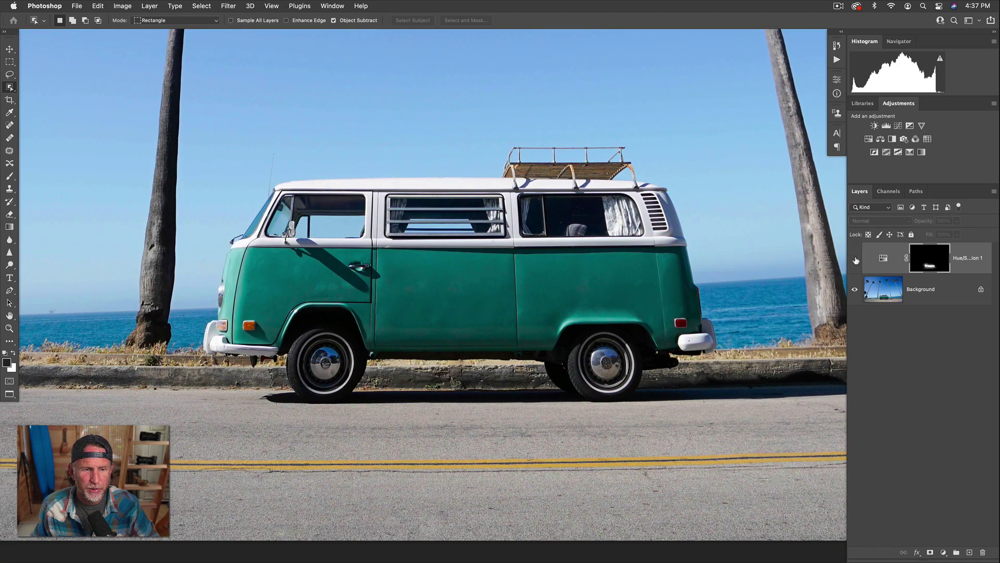
pyautogui.click(855, 259)
pyautogui.click(855, 260)
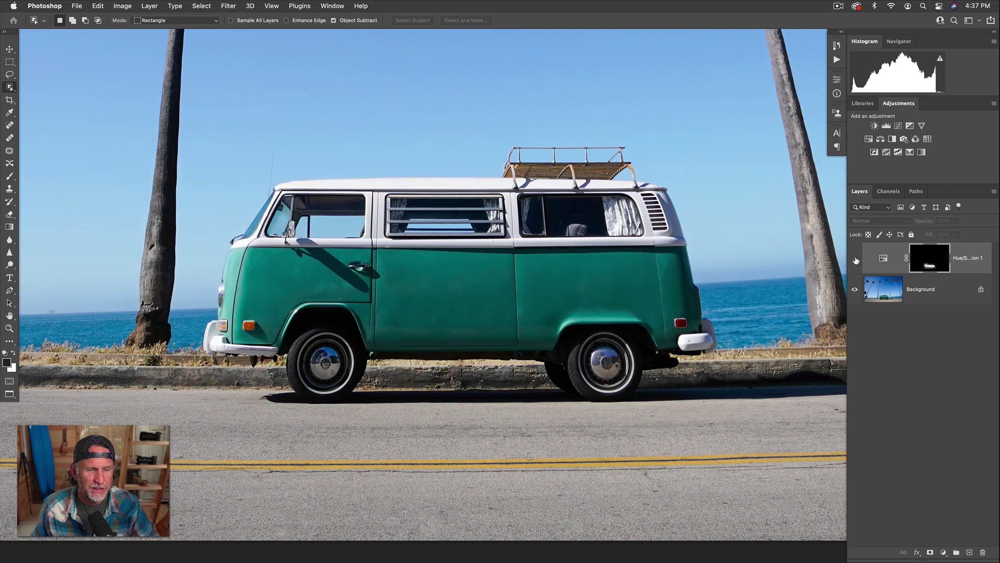
pyautogui.click(855, 260)
# Step: Reopen the Hue/Saturation adjustment and set Hue to +180 and Saturation to +100
pyautogui.press('super+plus')
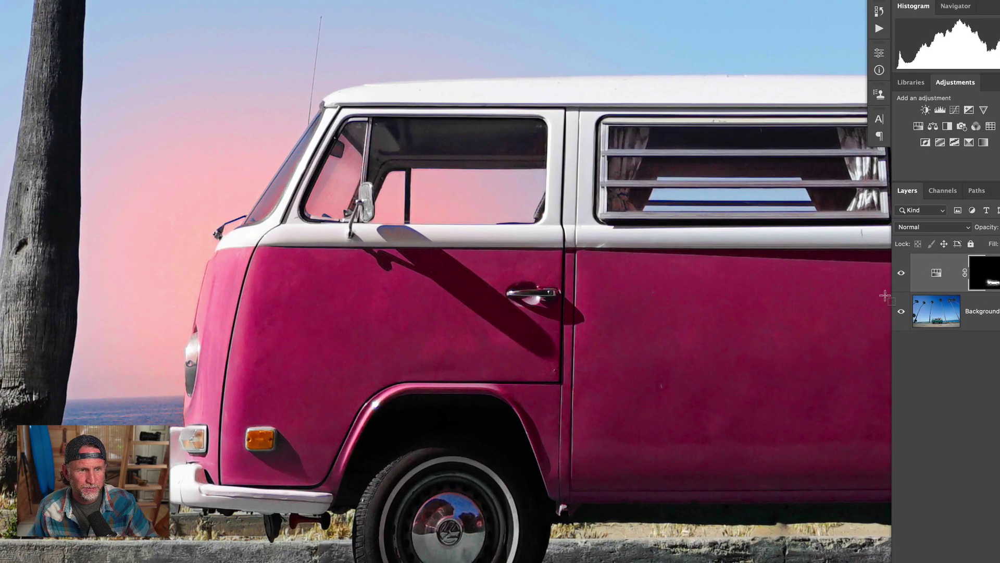
pyautogui.doubleClick(937, 273)
pyautogui.moveTo(767, 158); pyautogui.dragTo(869, 163)
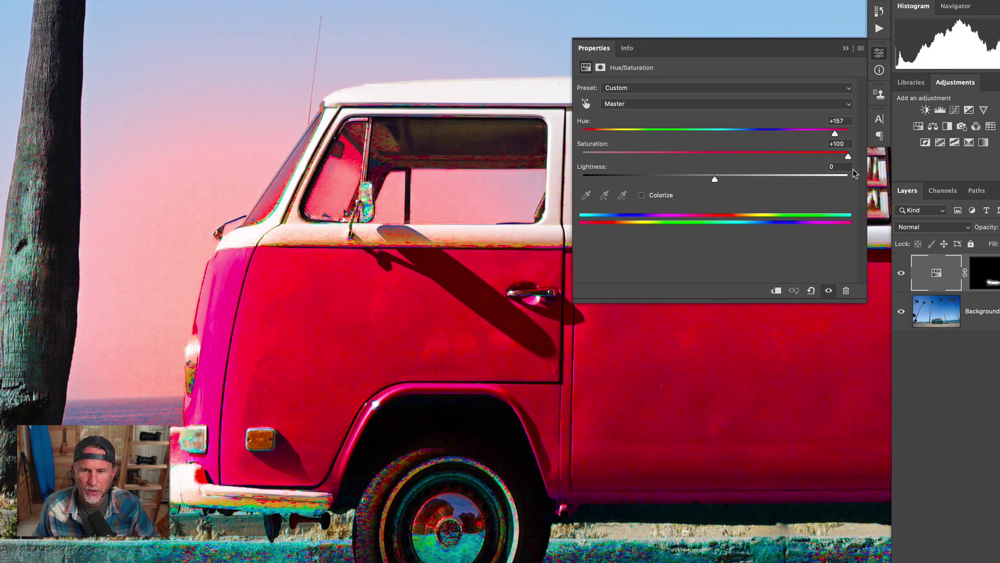
pyautogui.moveTo(834, 134); pyautogui.dragTo(890, 144)
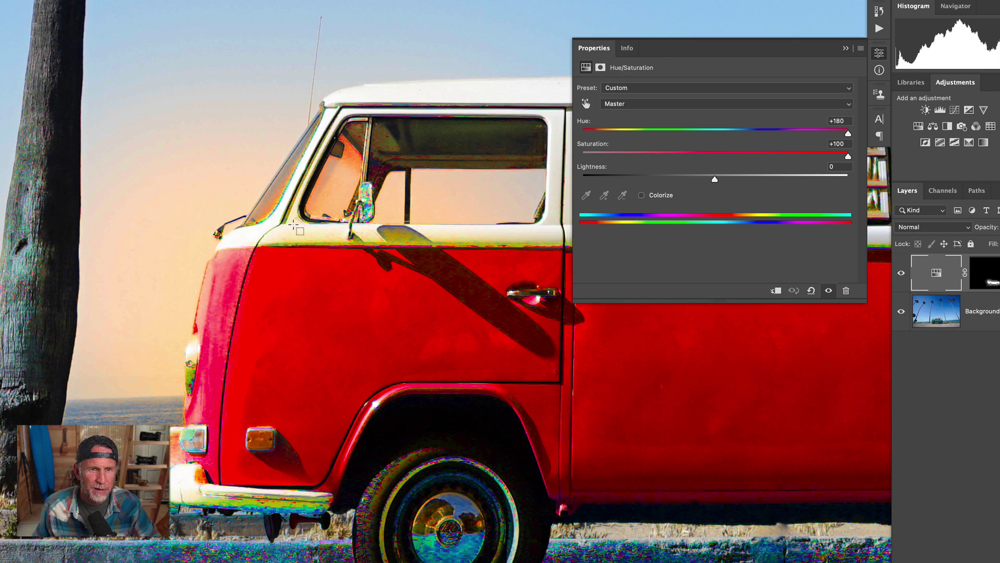
# Step: Set the adjustment's Lightness to -13 and Saturation to +88, and close its properties
pyautogui.moveTo(757, 562); pyautogui.dragTo(332, 470)
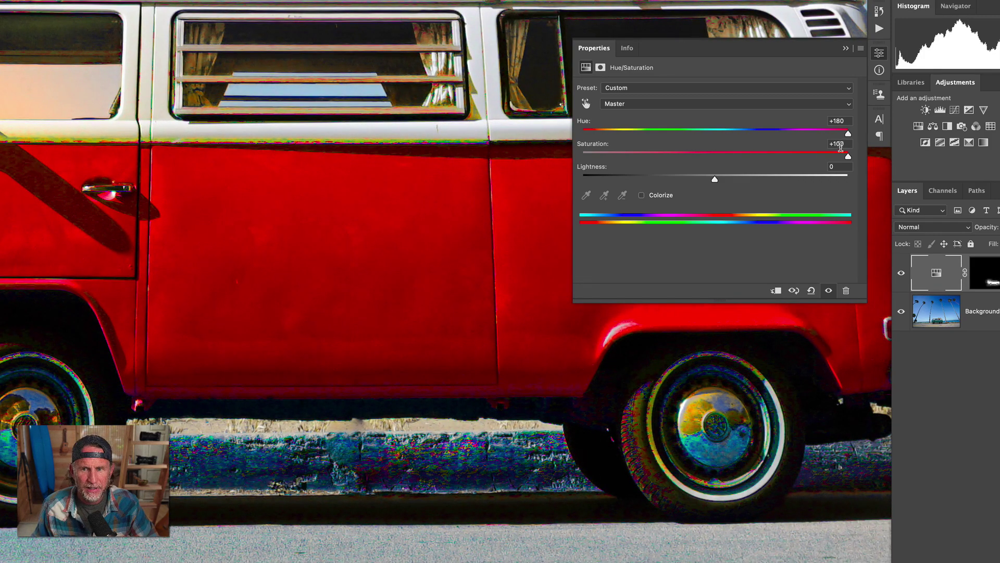
pyautogui.moveTo(791, 157); pyautogui.dragTo(775, 158)
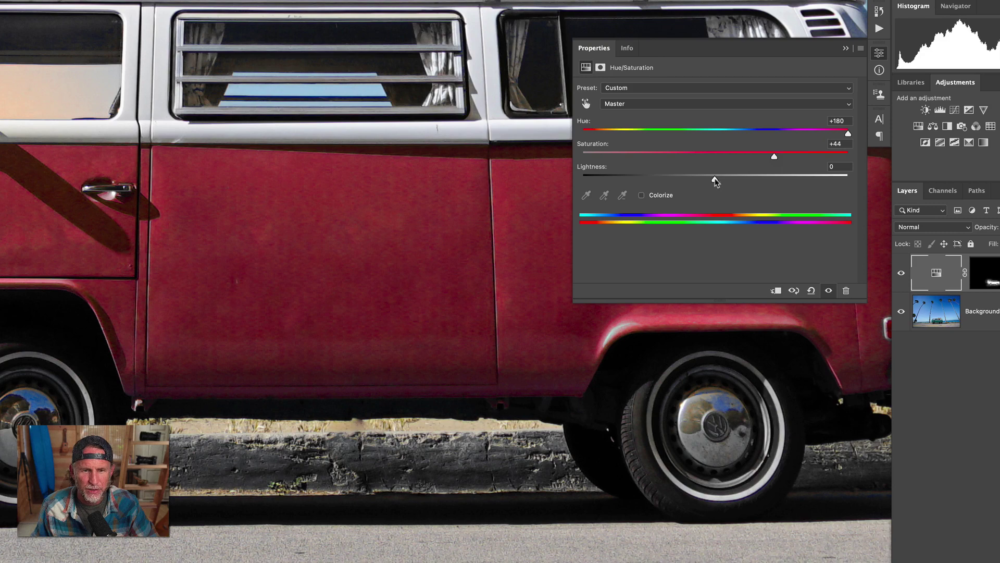
pyautogui.moveTo(715, 179)
pyautogui.mouseDown()
pyautogui.moveTo(686, 180)
pyautogui.moveTo(698, 180)
pyautogui.mouseUp()
pyautogui.moveTo(774, 157); pyautogui.dragTo(786, 156)
pyautogui.moveTo(453, 239); pyautogui.dragTo(665, 331)
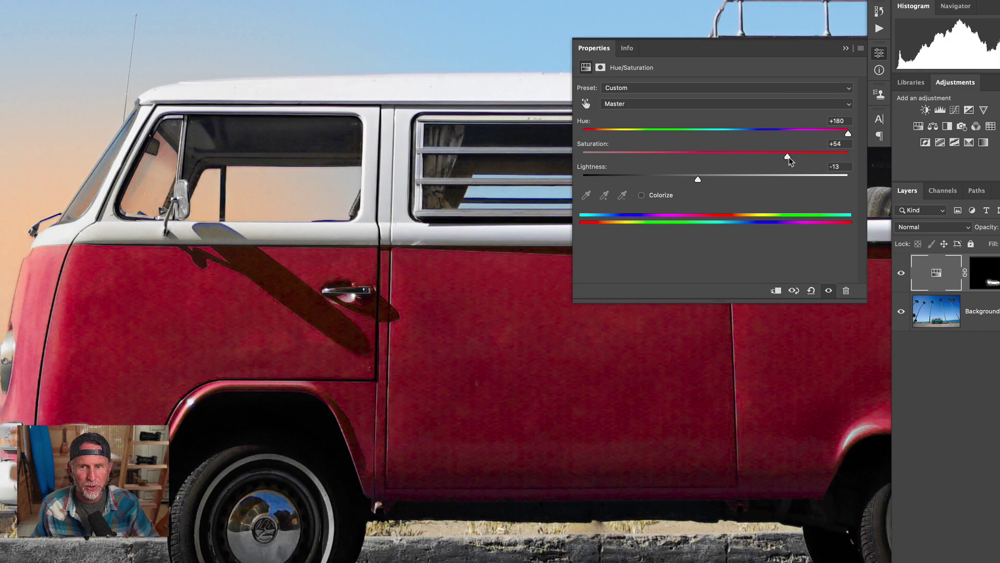
pyautogui.moveTo(787, 158); pyautogui.dragTo(833, 158)
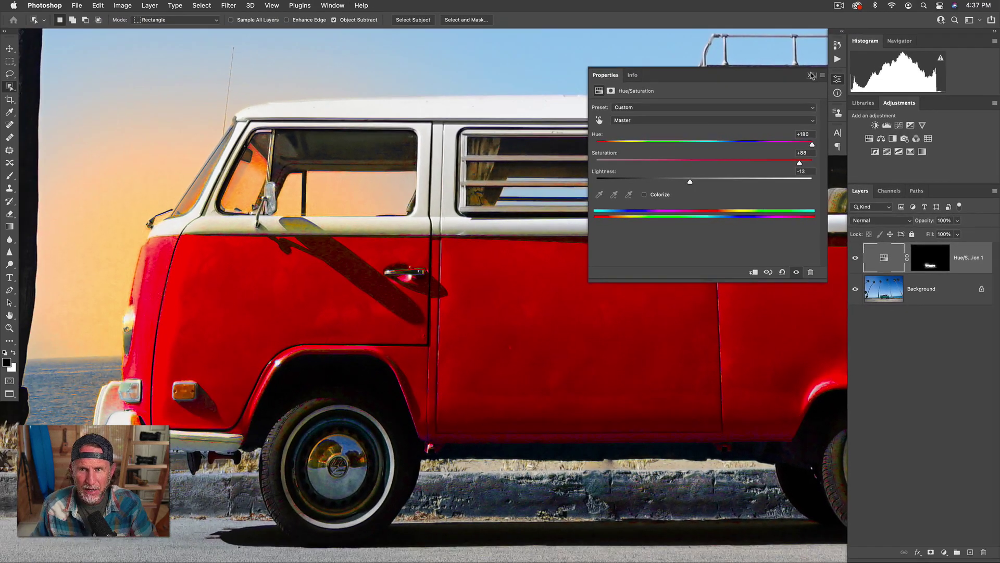
pyautogui.click(811, 76)
# Step: Bring the whole van back into view and select the Background layer
pyautogui.press('super+0')
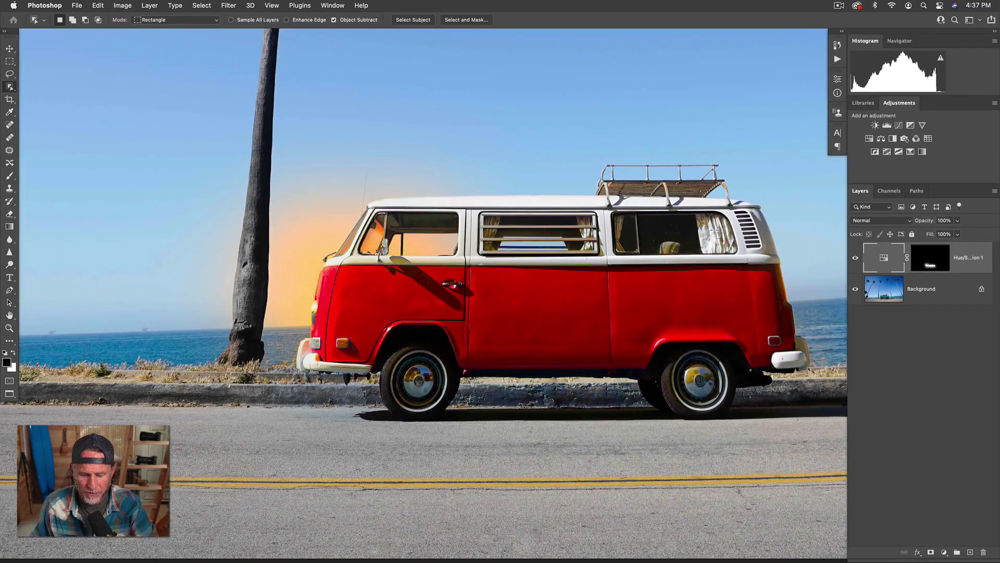
pyautogui.moveTo(714, 283); pyautogui.dragTo(628, 266)
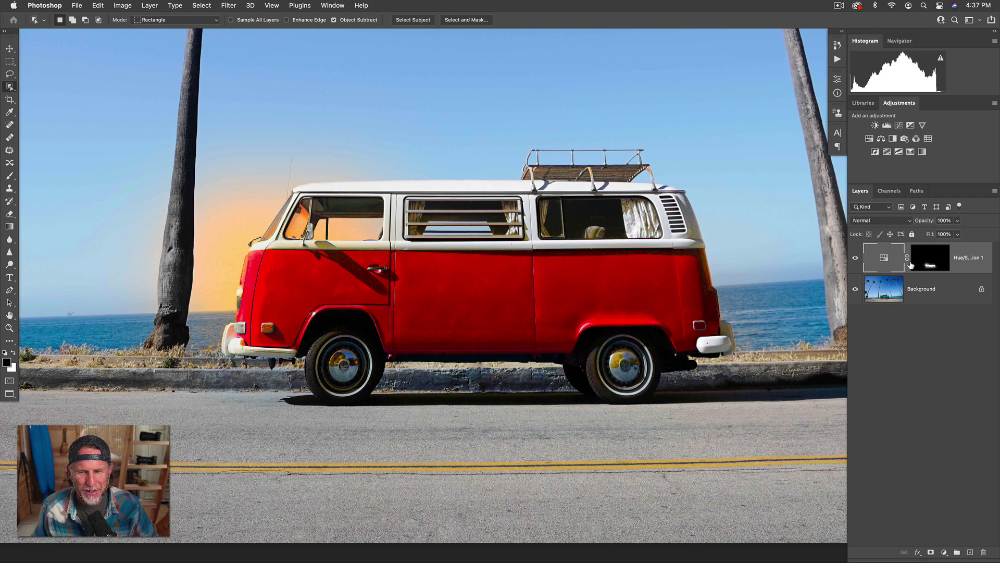
pyautogui.click(886, 292)
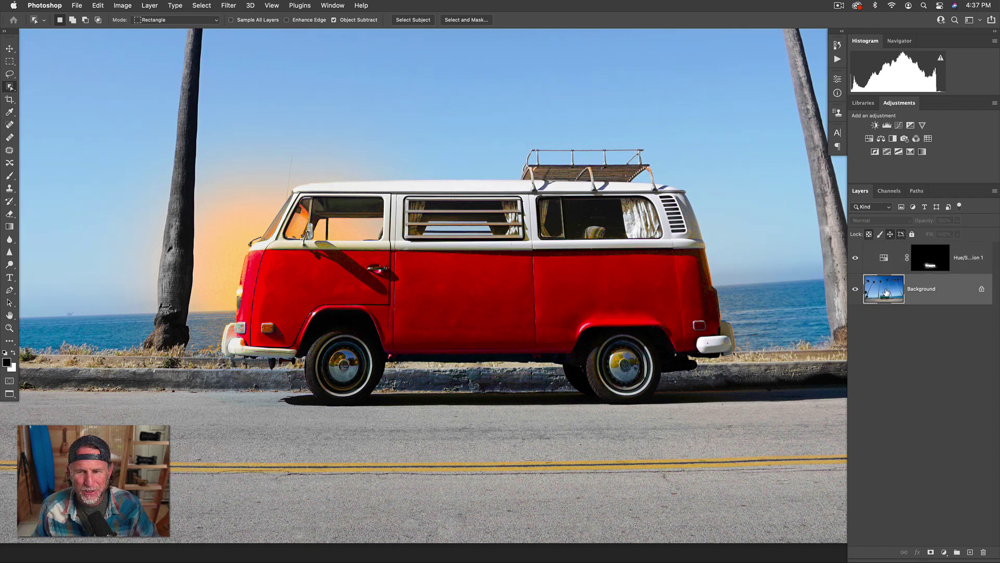
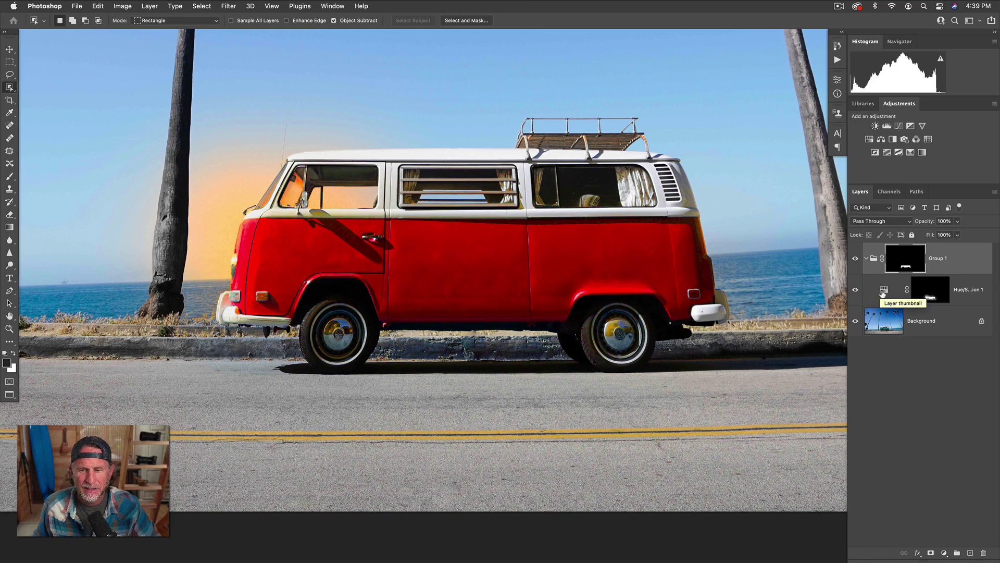
# Step: Move the Hue/Saturation layer into the masked Group 1 and compare the van's front with the group mask off and on
pyautogui.moveTo(884, 292); pyautogui.dragTo(887, 271)
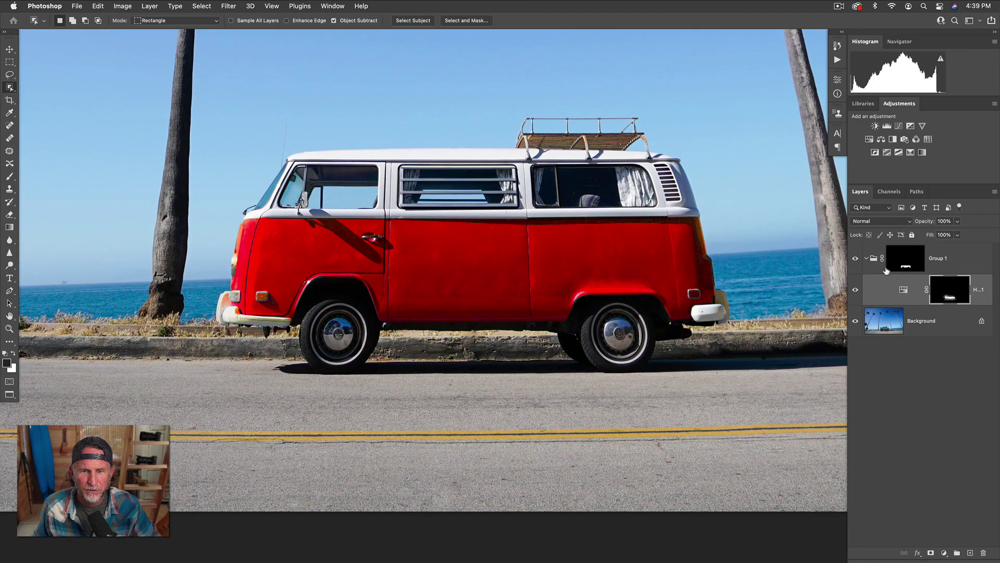
pyautogui.press('super+plus')
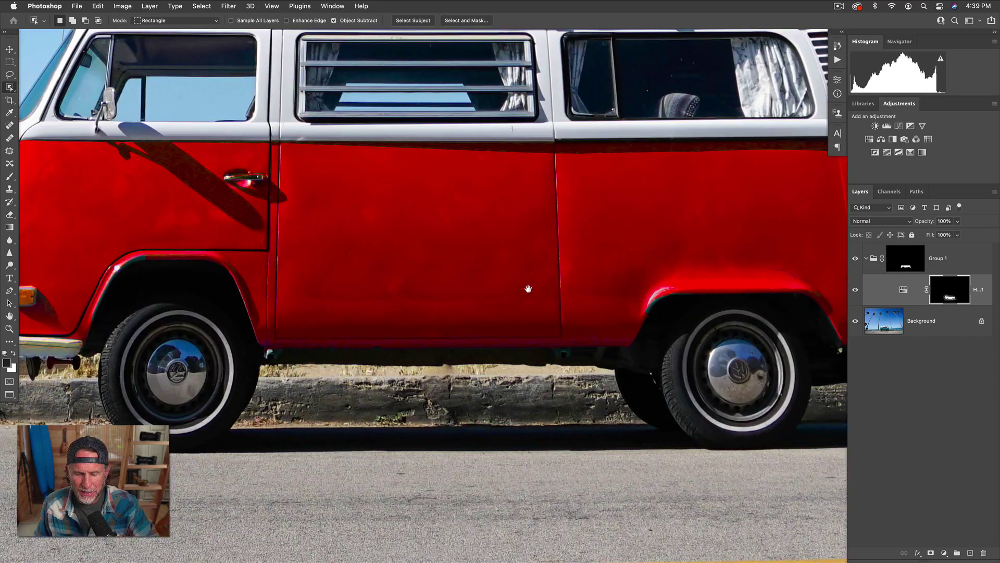
pyautogui.moveTo(506, 286); pyautogui.dragTo(686, 331)
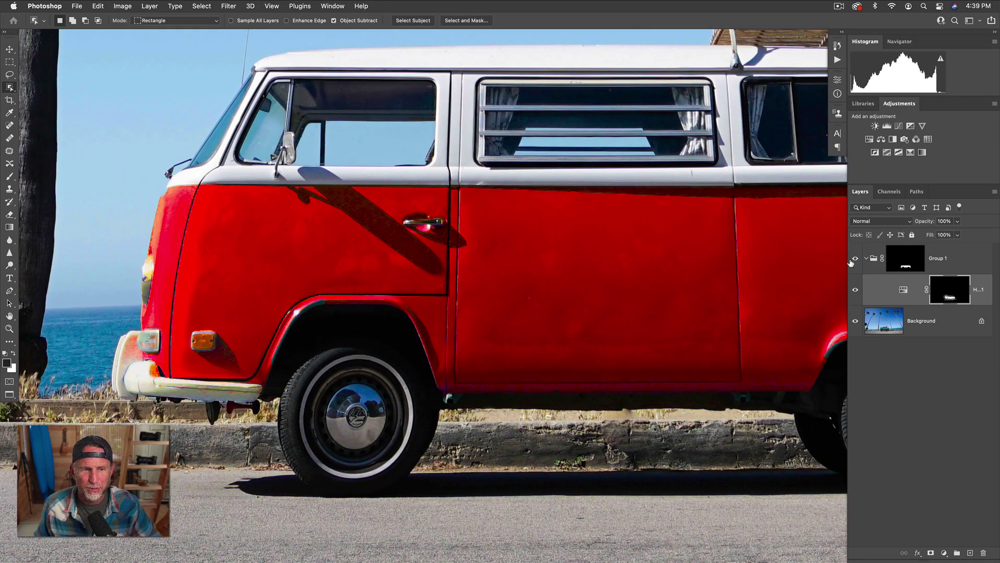
pyautogui.keyDown('shift'); pyautogui.click(912, 263); pyautogui.keyUp('shift')
pyautogui.keyDown('shift'); pyautogui.click(910, 263); pyautogui.keyUp('shift')
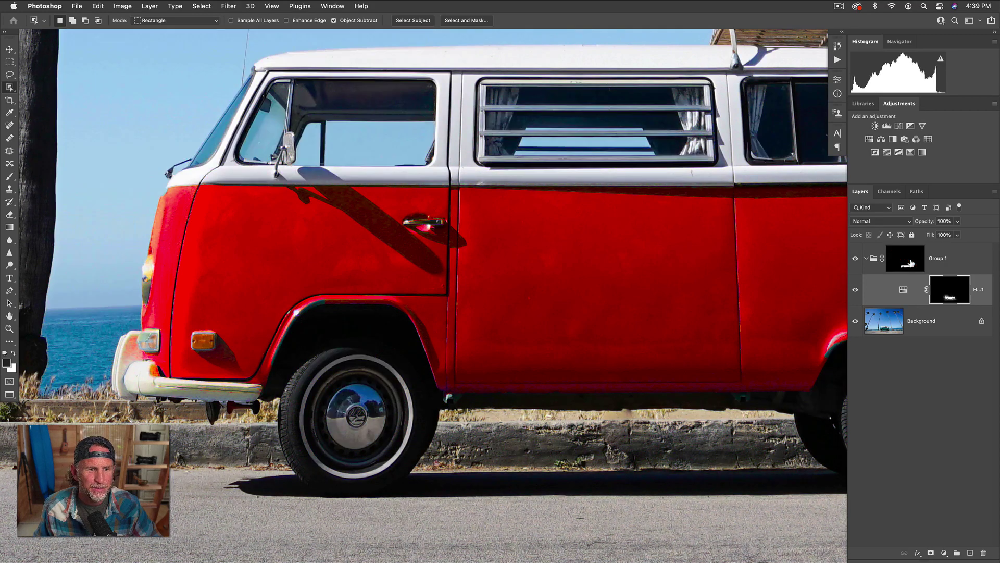
# Step: Compare the van with the Group 1 mask off and on, and check the whole vehicle
pyautogui.keyDown('shift'); pyautogui.click(911, 264); pyautogui.keyUp('shift')
pyautogui.keyDown('shift'); pyautogui.click(911, 264); pyautogui.keyUp('shift')
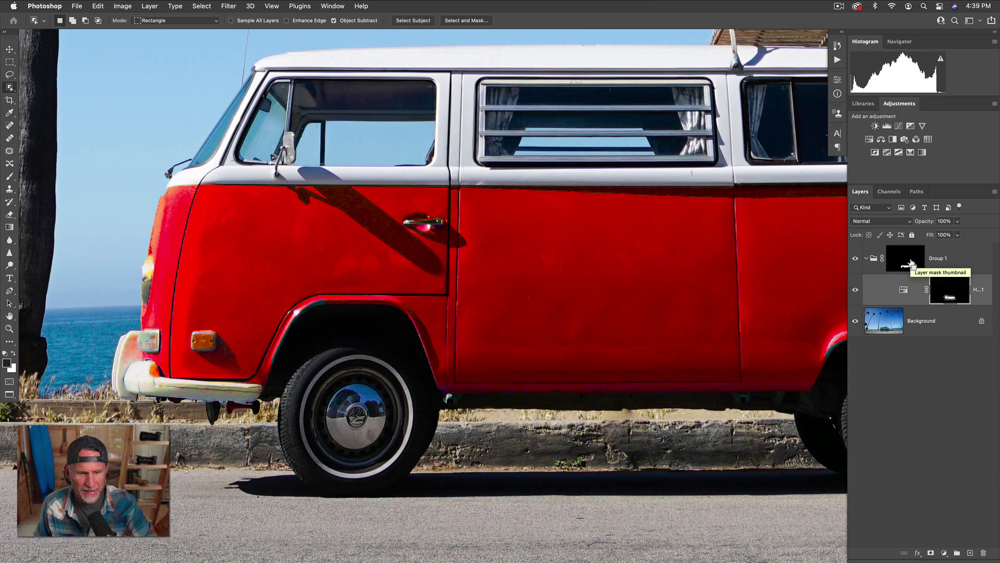
pyautogui.press('super+minus')
pyautogui.press('super+minus')
pyautogui.moveTo(747, 289); pyautogui.dragTo(693, 282)
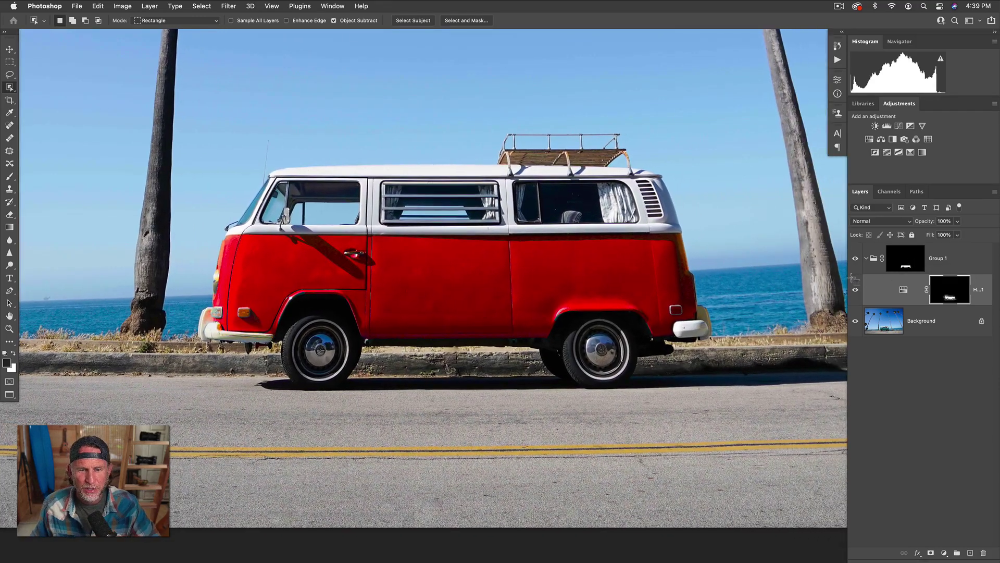
# Step: On the Group 1 mask, reduce the Brush to size 25 and paint white along the front wheel arch to extend the red over its edge
pyautogui.click(906, 261)
pyautogui.press('super+plus')
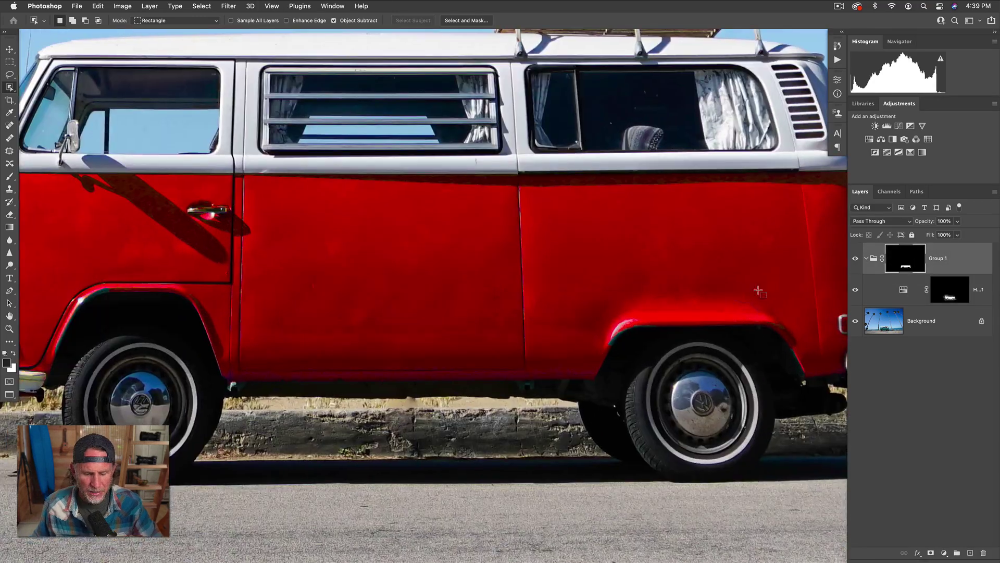
pyautogui.hscroll(-5, 759, 291)
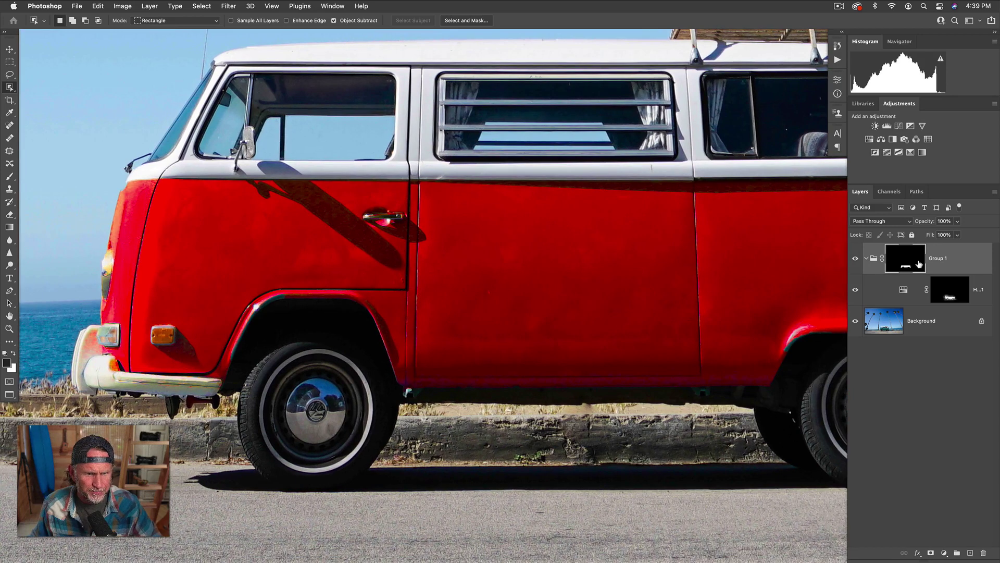
pyautogui.click(11, 176)
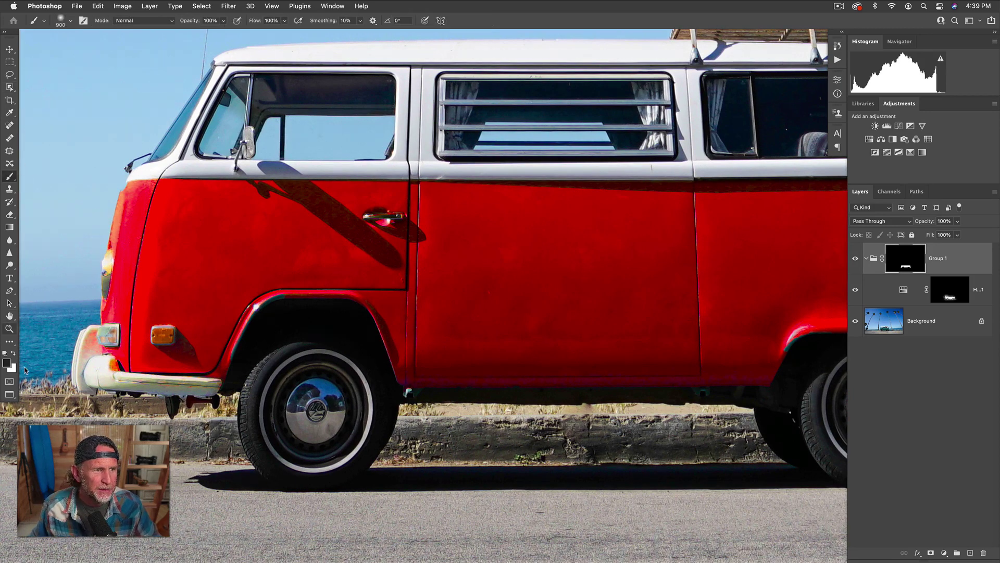
pyautogui.press('[')
pyautogui.press('[')
pyautogui.press('[')
pyautogui.press('[')
pyautogui.press('[')
pyautogui.press('[')
pyautogui.press('[')
pyautogui.press('[')
pyautogui.press('[')
pyautogui.press('[')
pyautogui.press('[')
pyautogui.press('[')
pyautogui.press('[')
pyautogui.press('[')
pyautogui.press('[')
pyautogui.press('[')
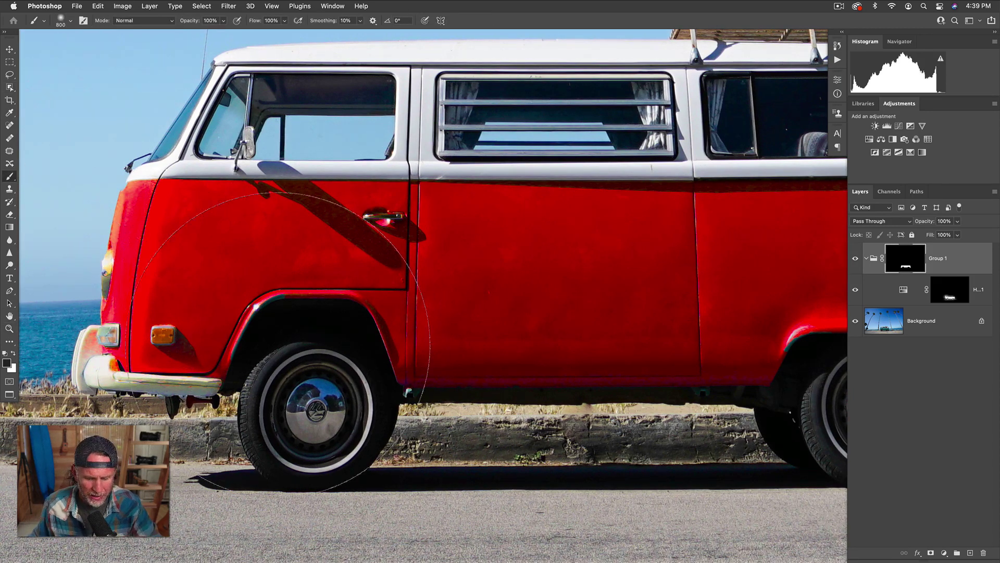
pyautogui.press('[')
pyautogui.press('[')
pyautogui.press('[')
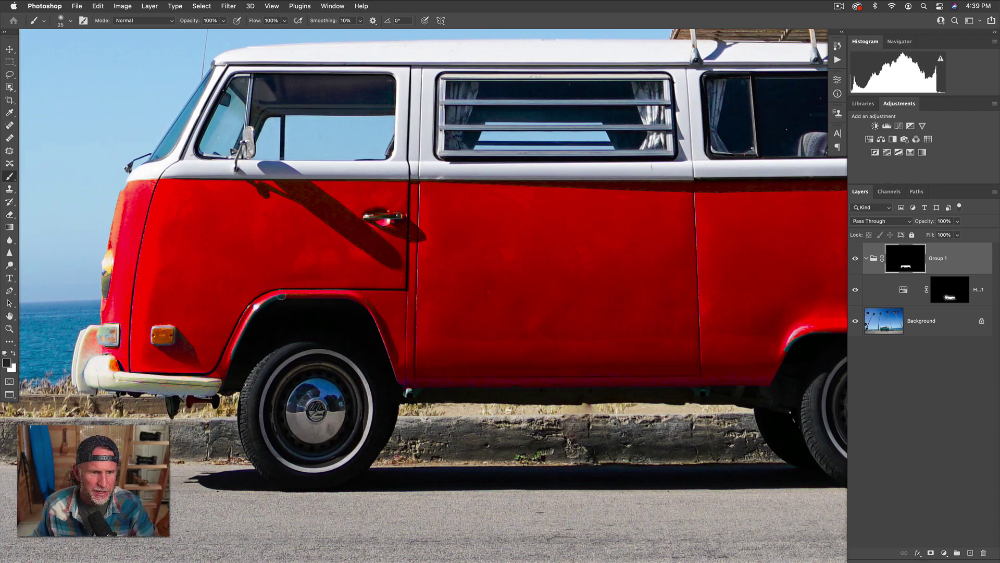
pyautogui.moveTo(265, 296)
pyautogui.mouseDown()
pyautogui.moveTo(301, 250)
pyautogui.moveTo(287, 268)
pyautogui.mouseUp()
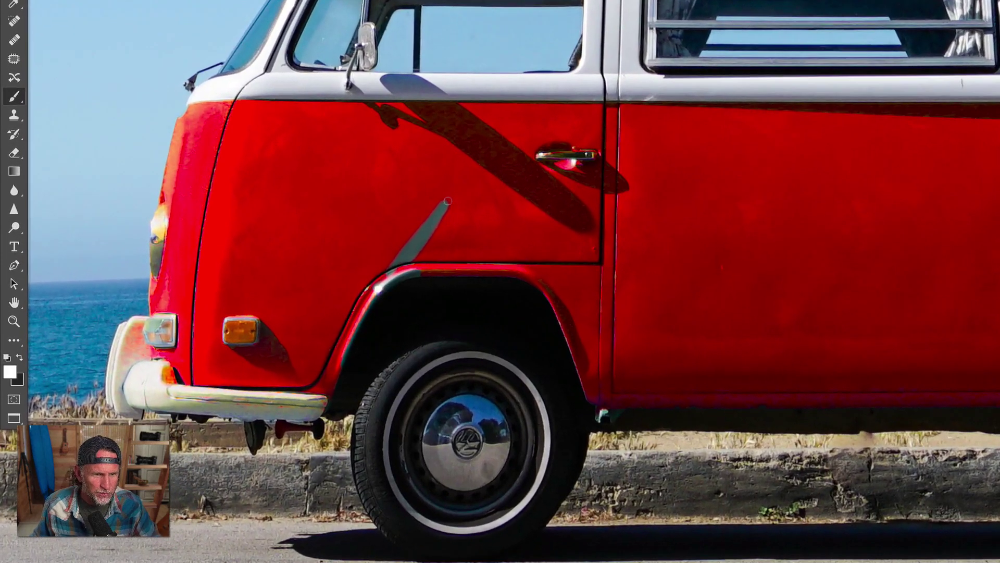
pyautogui.moveTo(448, 200)
pyautogui.mouseDown()
pyautogui.moveTo(392, 259)
pyautogui.moveTo(412, 246)
pyautogui.moveTo(409, 271)
pyautogui.moveTo(359, 297)
pyautogui.moveTo(376, 275)
pyautogui.moveTo(331, 360)
pyautogui.mouseUp()
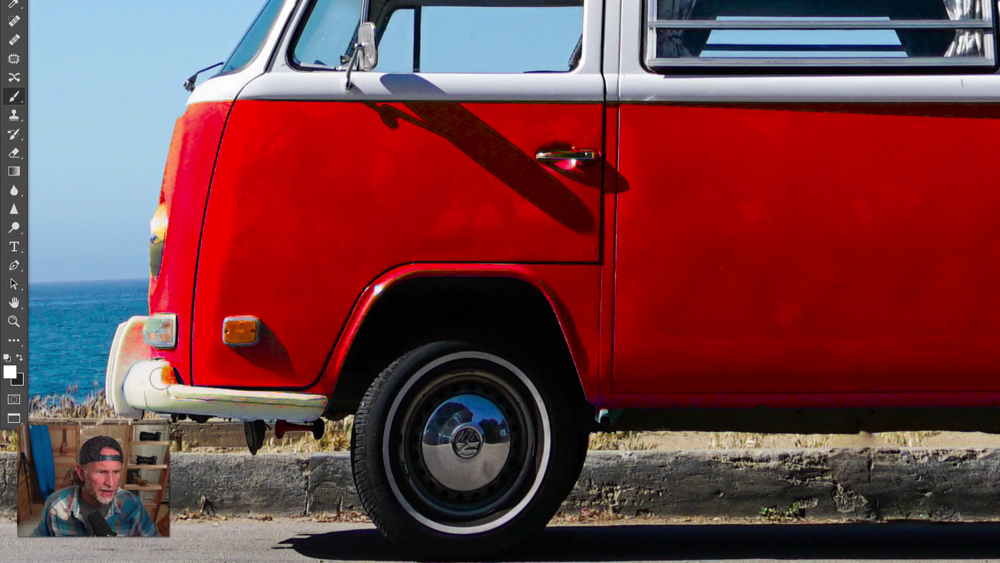
# Step: Paint black on the Group 1 mask over the front bumper and headlight to remove the color shift there
pyautogui.press('x')
pyautogui.moveTo(160, 378)
pyautogui.mouseDown()
pyautogui.moveTo(137, 360)
pyautogui.moveTo(134, 324)
pyautogui.moveTo(143, 372)
pyautogui.moveTo(164, 393)
pyautogui.moveTo(275, 401)
pyautogui.moveTo(130, 393)
pyautogui.moveTo(122, 339)
pyautogui.moveTo(115, 380)
pyautogui.mouseUp()
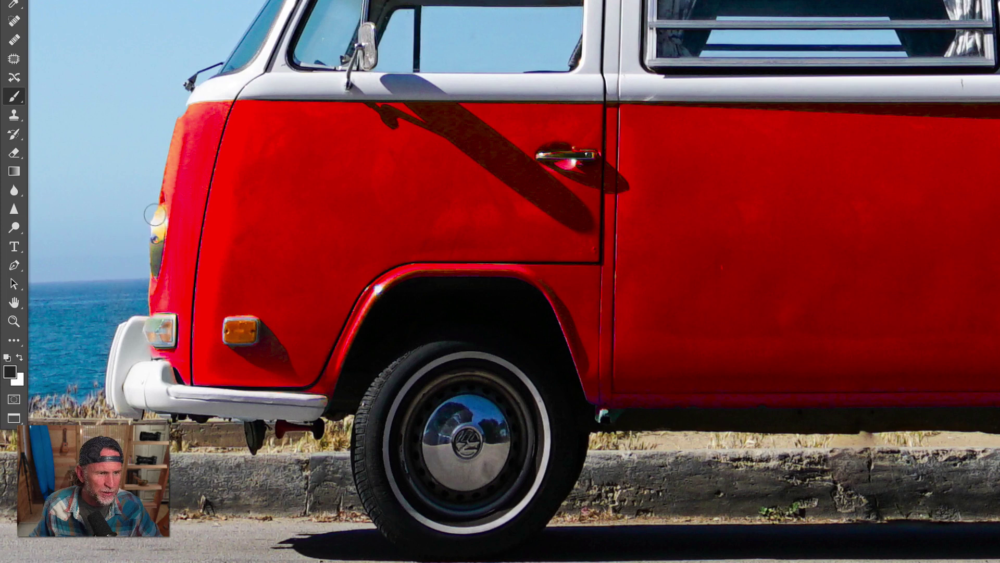
pyautogui.moveTo(152, 216); pyautogui.dragTo(146, 264)
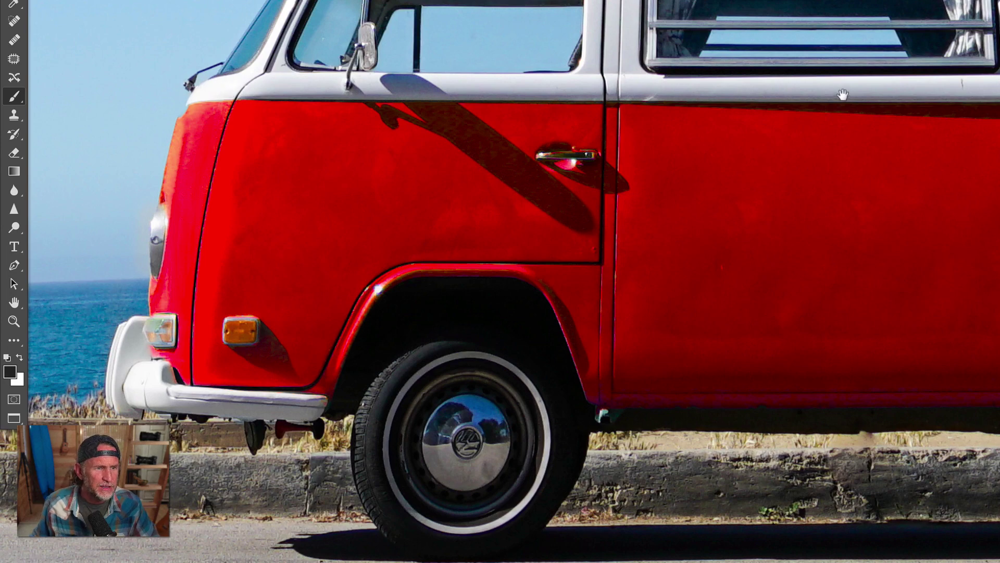
# Step: Inspect the van's rear and whole body, toggling the Group 1 mask and the group's visibility off and on
pyautogui.moveTo(743, 93); pyautogui.dragTo(230, 80)
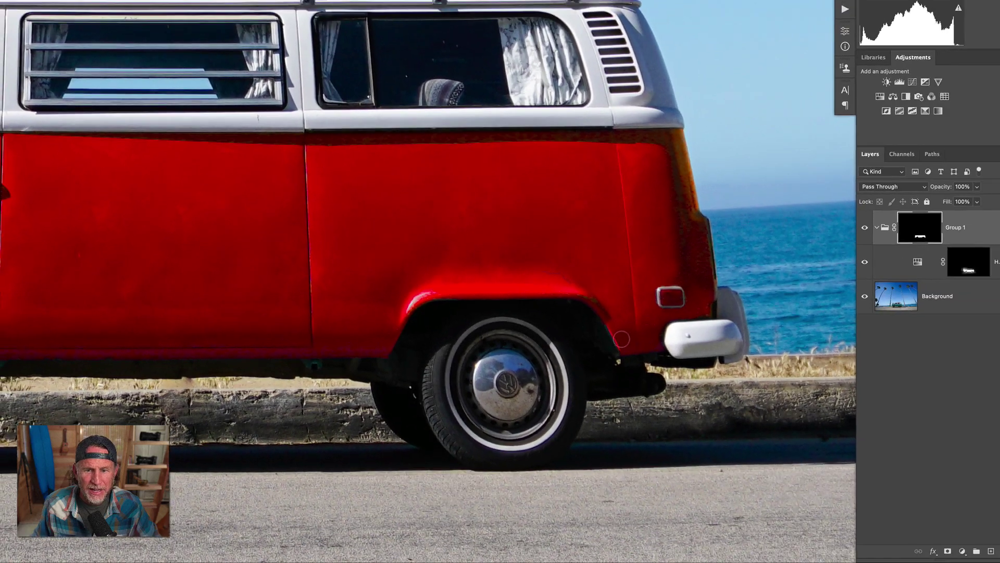
pyautogui.press('super+minus')
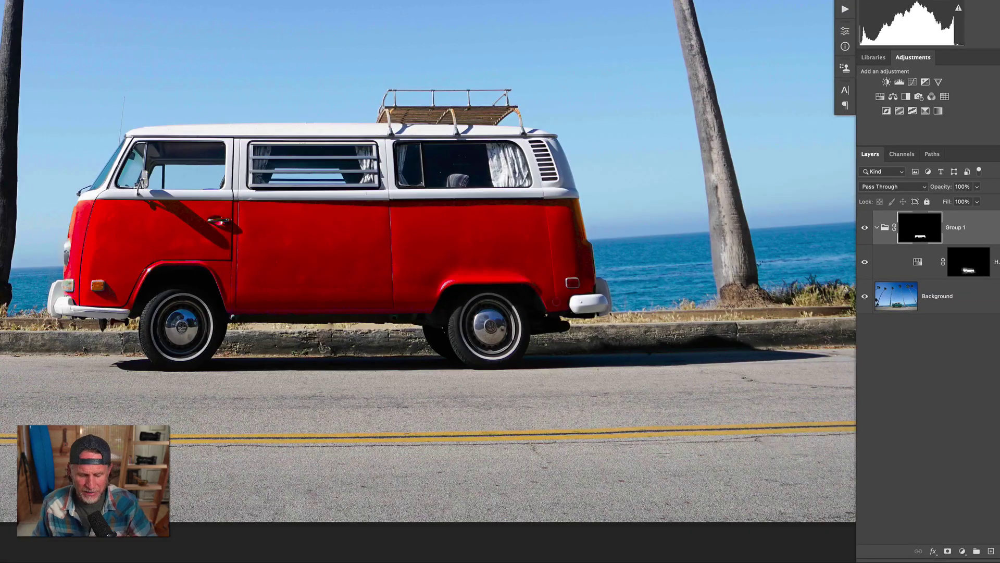
pyautogui.moveTo(503, 276); pyautogui.dragTo(553, 329)
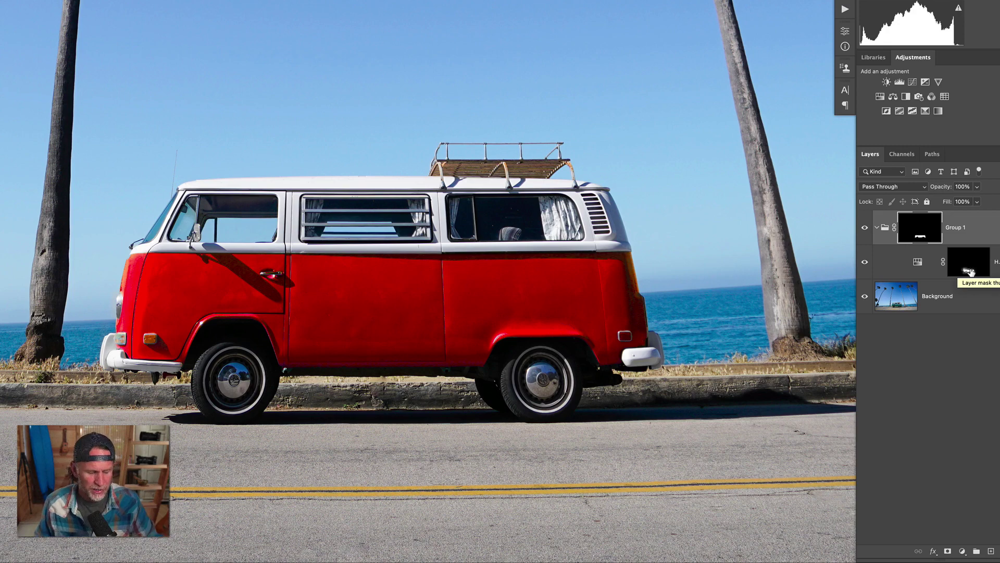
pyautogui.keyDown('shift'); pyautogui.click(927, 236); pyautogui.keyUp('shift')
pyautogui.keyDown('shift'); pyautogui.click(927, 236); pyautogui.keyUp('shift')
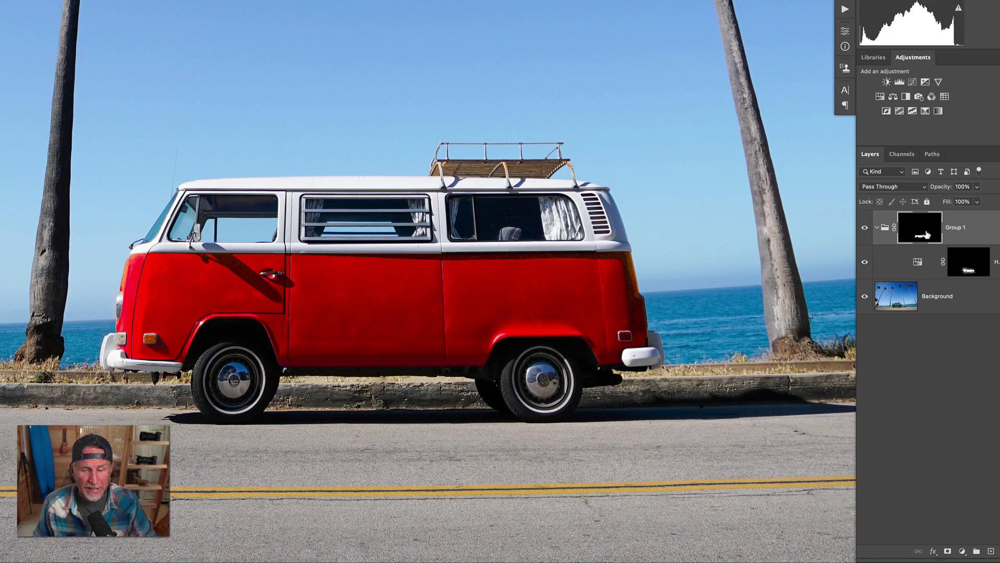
pyautogui.click(865, 232)
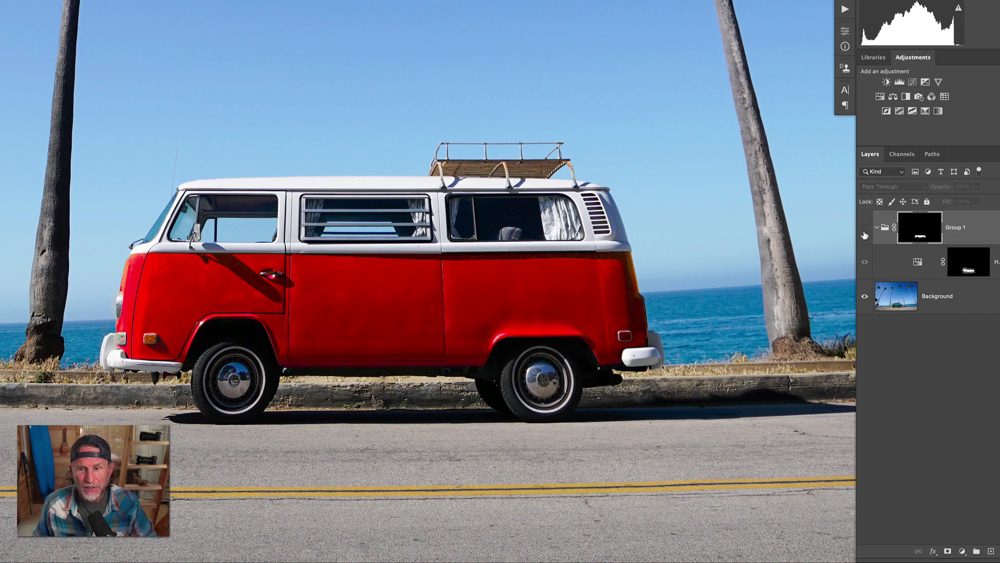
pyautogui.click(864, 232)
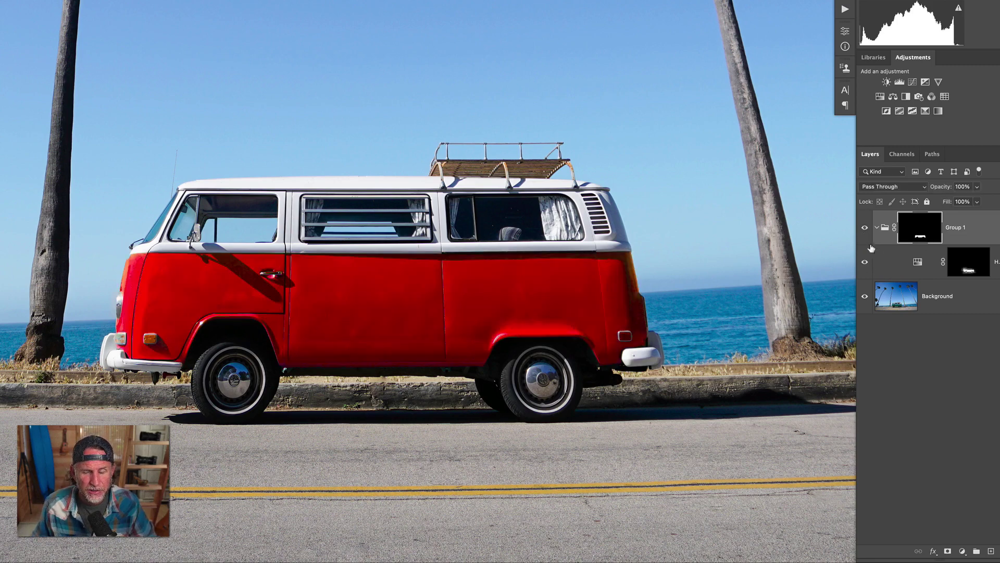
# Step: Reopen the Hue/Saturation adjustment and turn the van blue with Saturation +71 and Hue +40
pyautogui.doubleClick(918, 266)
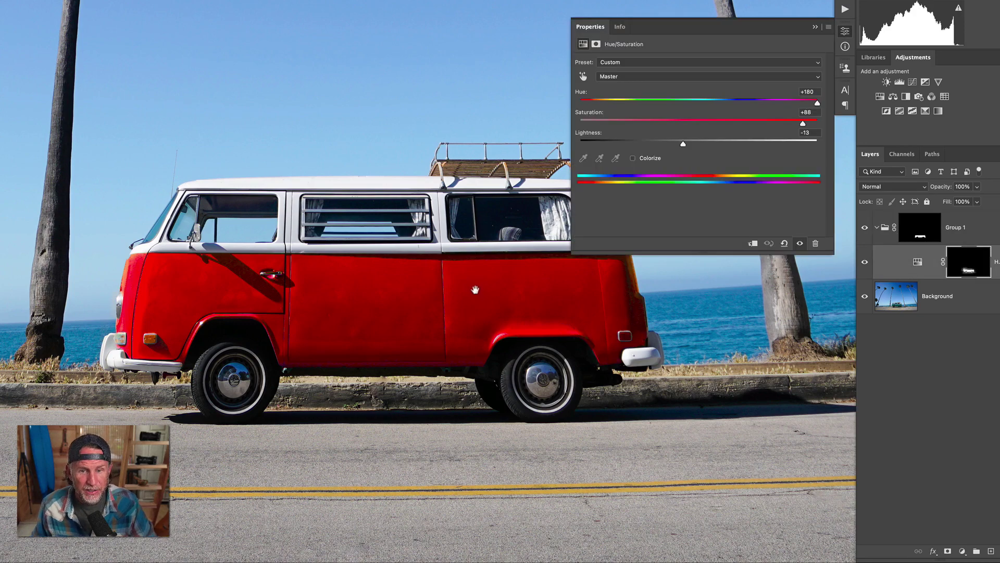
pyautogui.moveTo(475, 289); pyautogui.dragTo(392, 293)
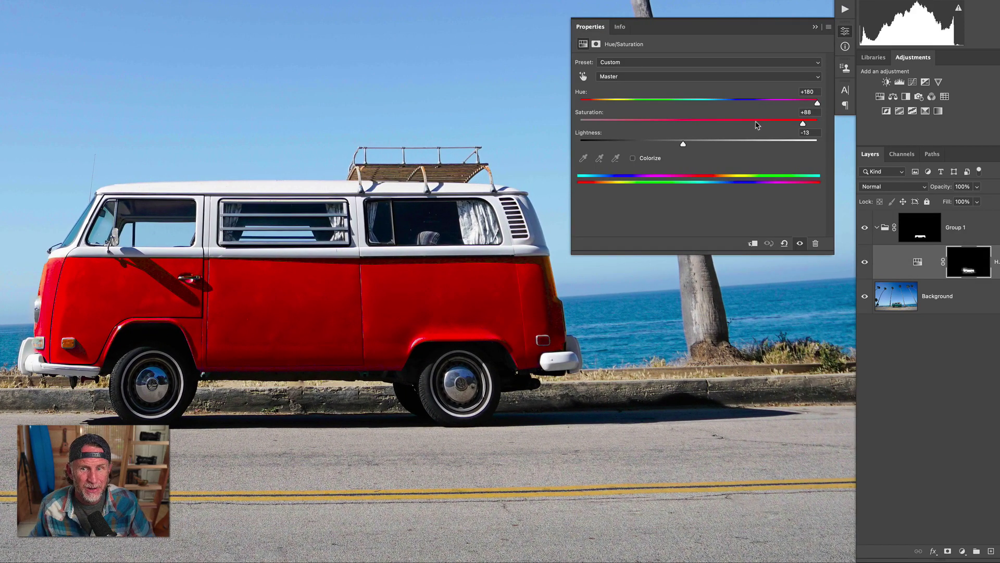
pyautogui.moveTo(757, 125); pyautogui.dragTo(783, 125)
pyautogui.moveTo(672, 103); pyautogui.dragTo(748, 103)
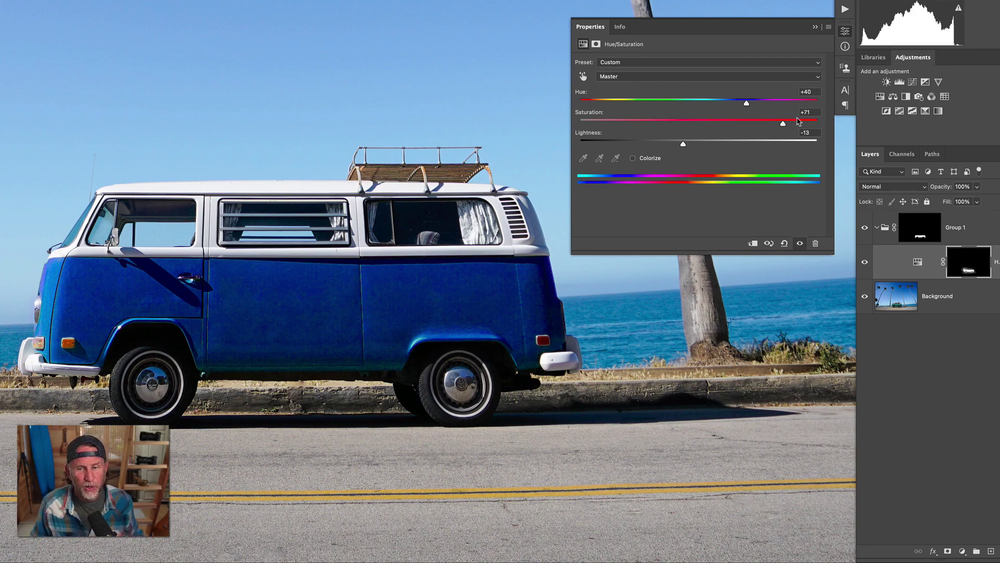
# Step: Enable Colorize in the Hue/Saturation adjustment and set Hue to 229, Saturation to 65 and Lightness to -7
pyautogui.click(633, 159)
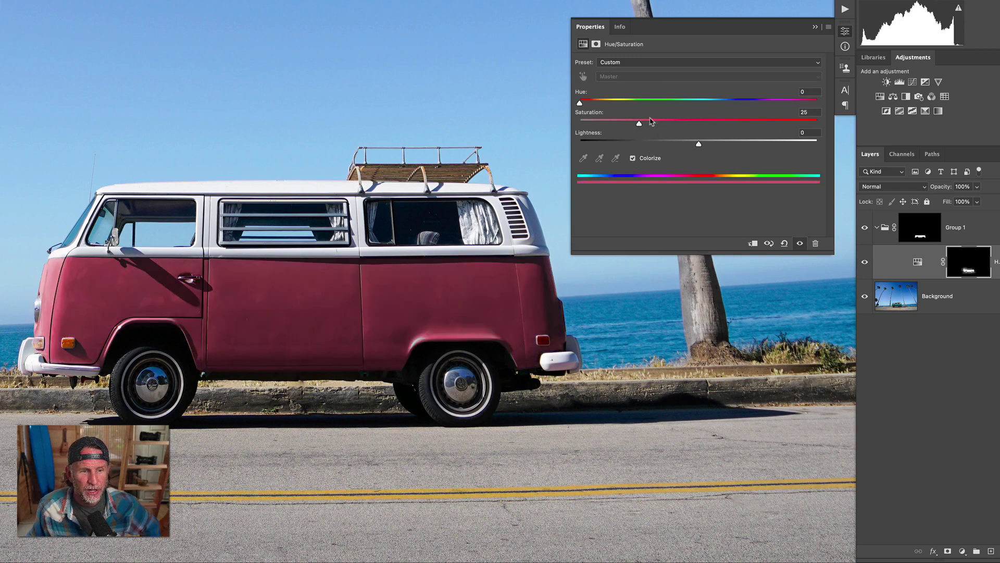
pyautogui.moveTo(640, 123); pyautogui.dragTo(701, 124)
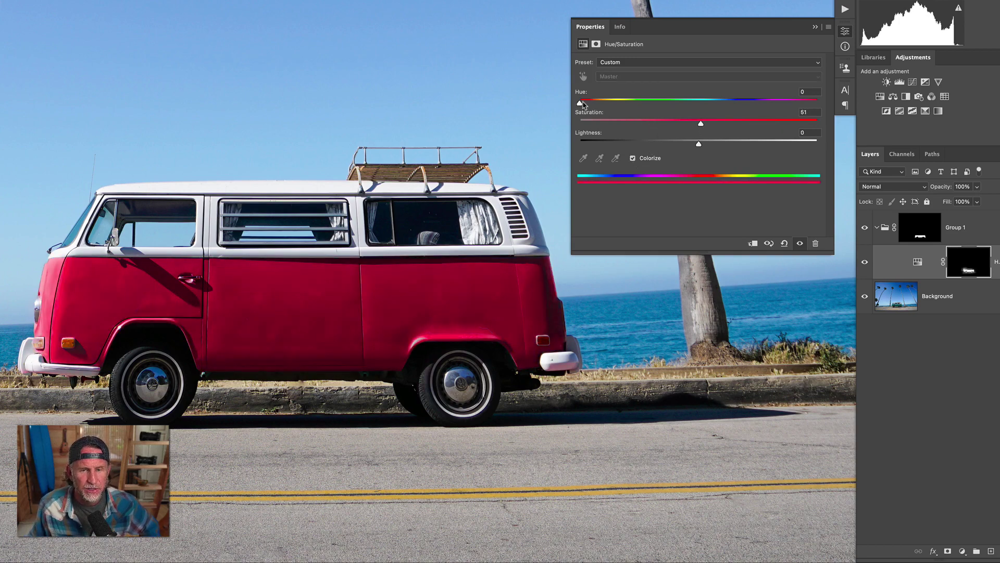
pyautogui.moveTo(580, 103); pyautogui.dragTo(735, 111)
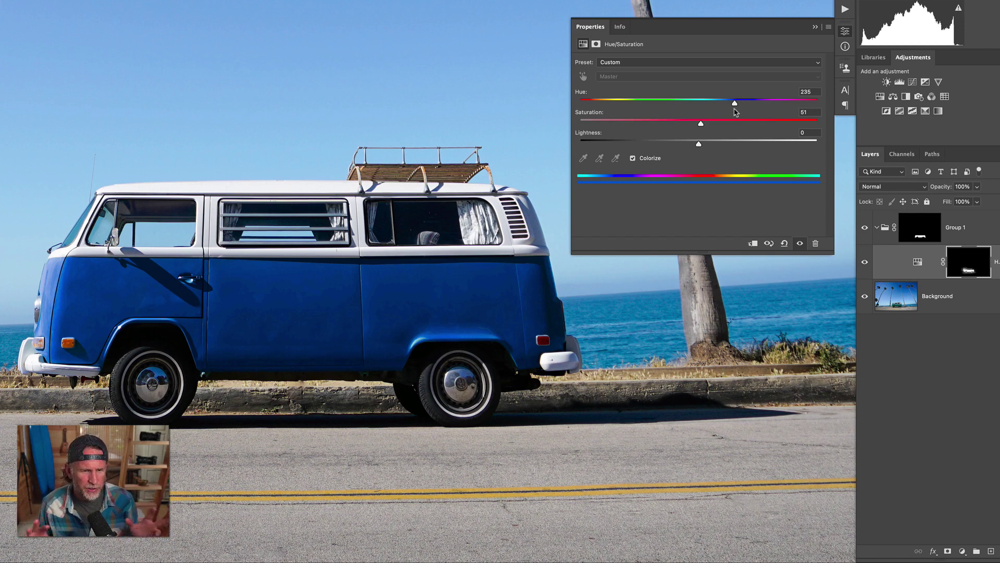
pyautogui.moveTo(736, 104); pyautogui.dragTo(736, 125)
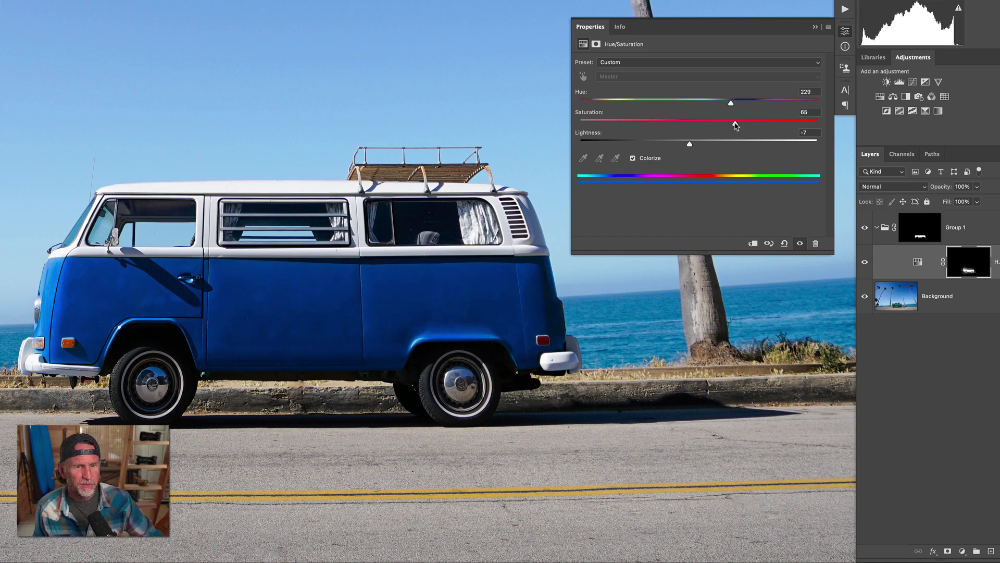
# Step: Compare the van with the Hue/Saturation layer off and on, and leave that layer hidden
pyautogui.click(866, 262)
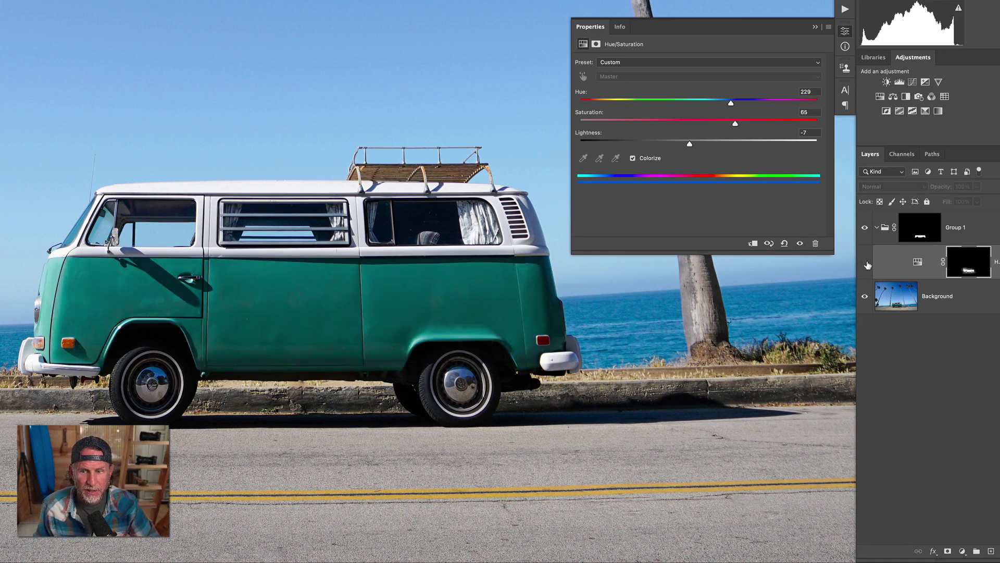
pyautogui.click(866, 262)
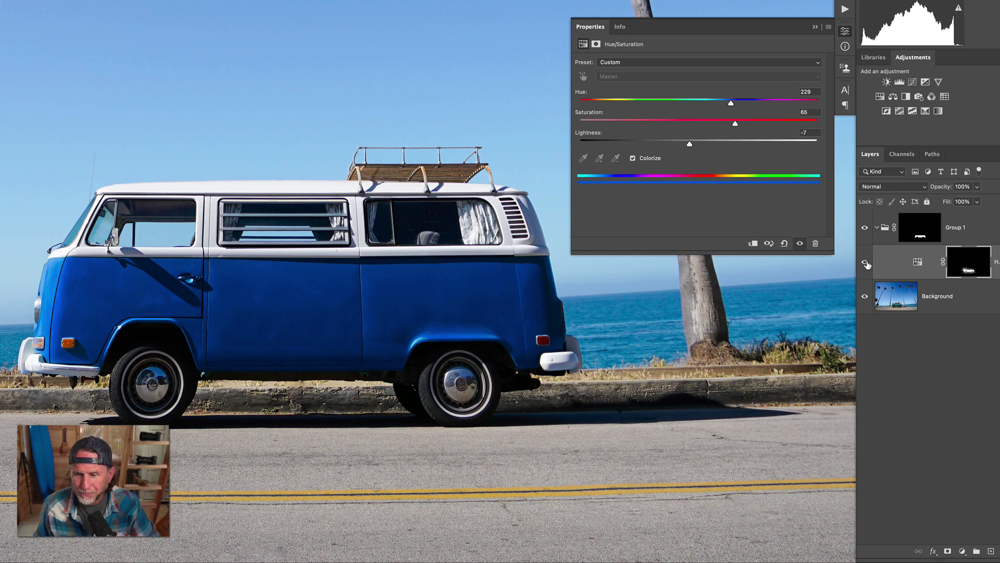
pyautogui.click(865, 263)
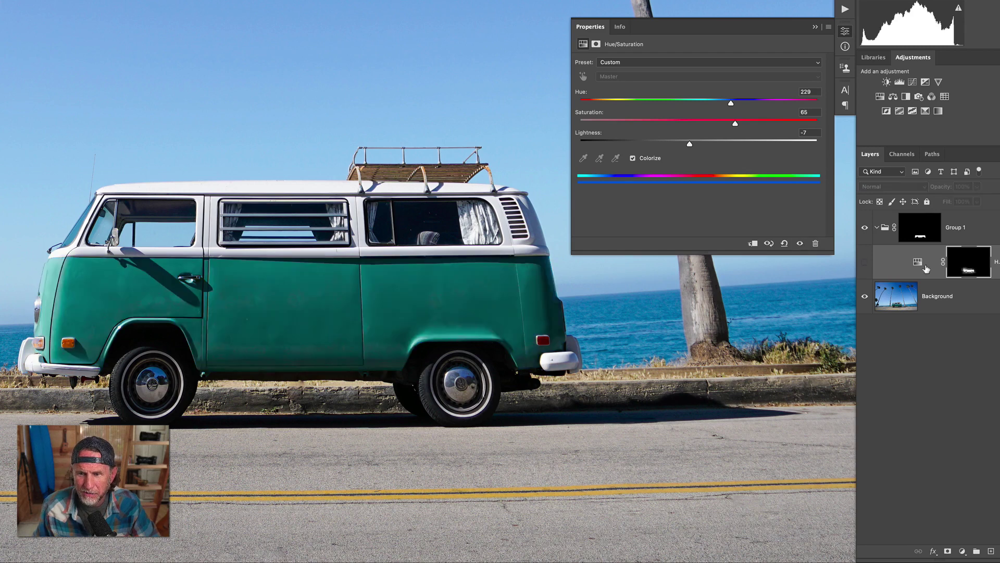
# Step: Add a Color Balance adjustment inside Group 1 with midtones at Cyan/Red +100, Magenta/Green +1 and Yellow/Blue -100
pyautogui.click(893, 98)
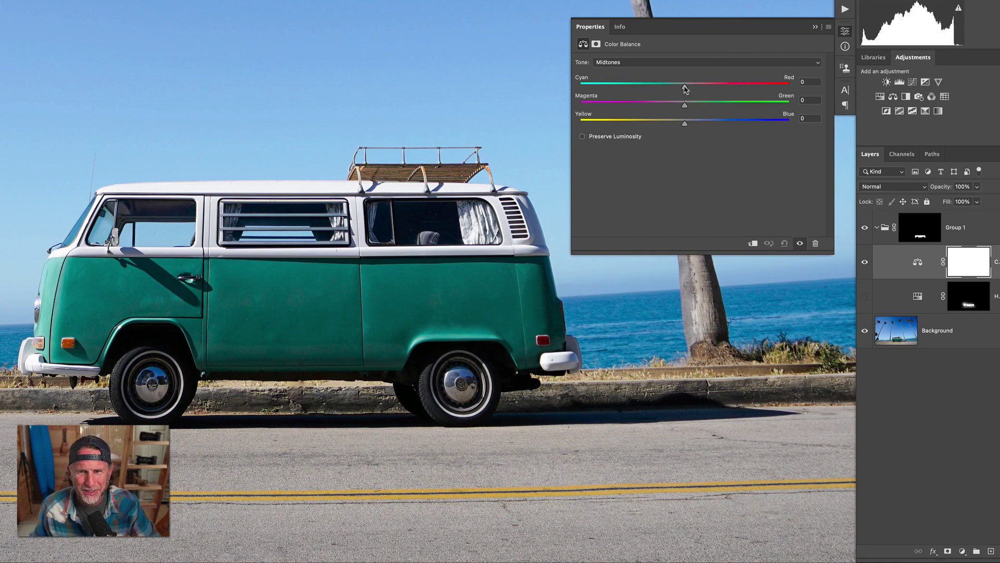
pyautogui.moveTo(685, 88); pyautogui.dragTo(798, 91)
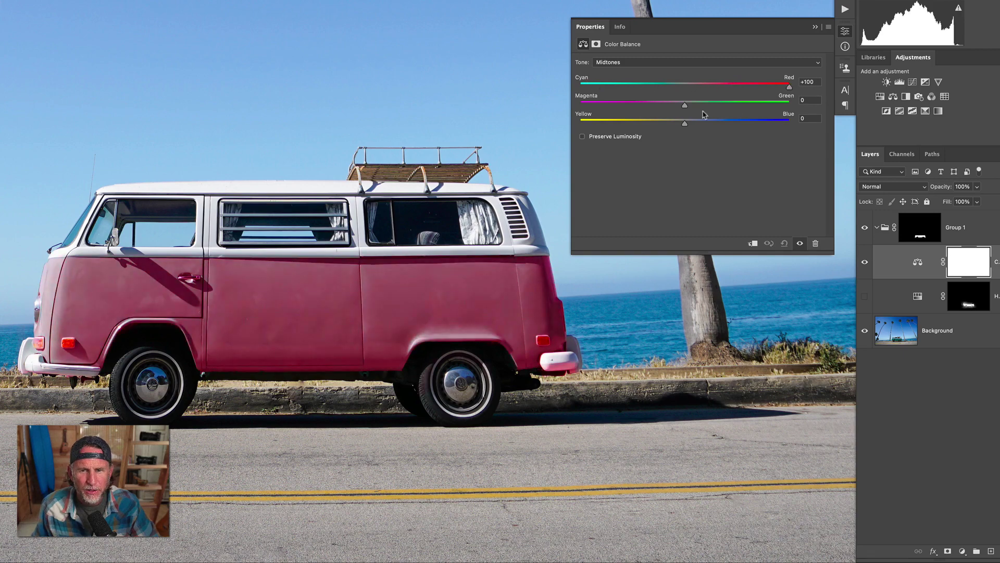
pyautogui.moveTo(685, 106); pyautogui.dragTo(627, 105)
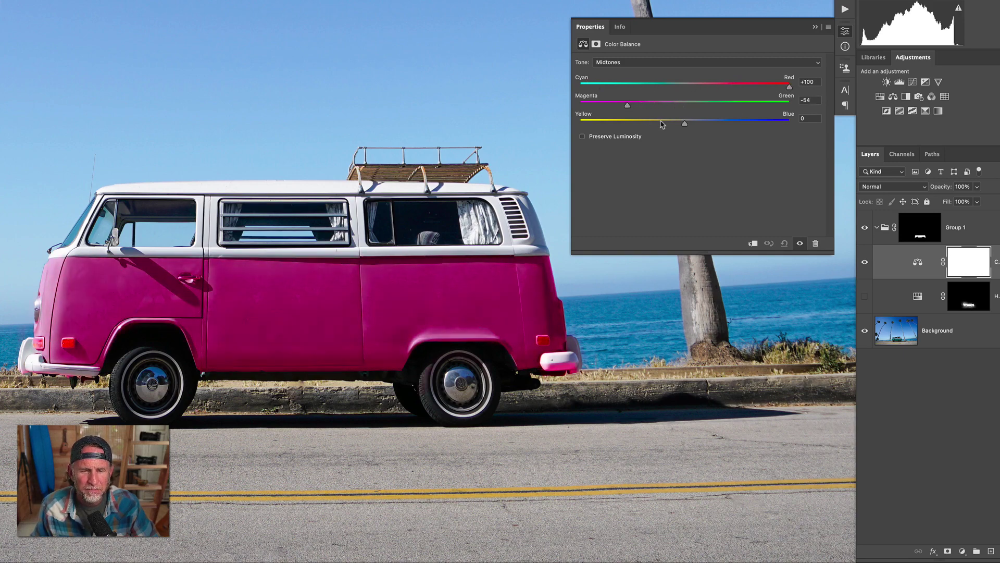
pyautogui.moveTo(685, 124); pyautogui.dragTo(574, 127)
pyautogui.moveTo(631, 107); pyautogui.dragTo(687, 106)
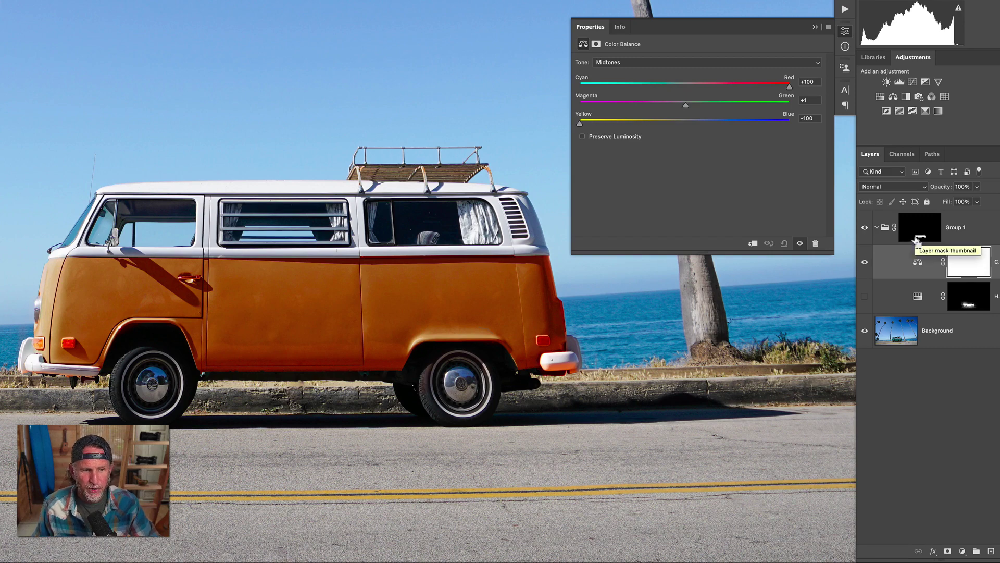
# Step: Inspect the orange van's bumpers and lights up close, and copy the Hue/Saturation layer's mask onto the Color Balance layer
pyautogui.hotkey('ctrl', '+')
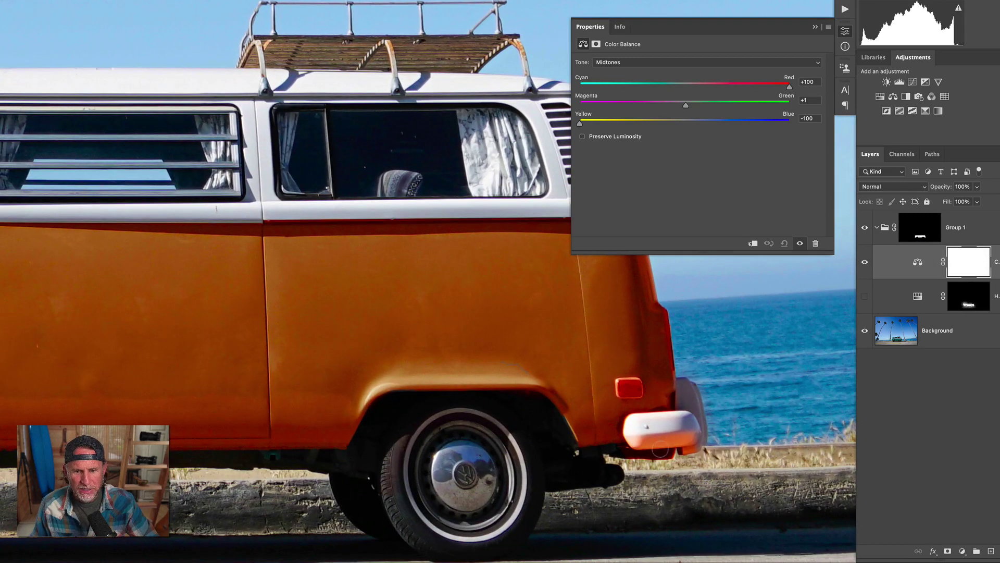
pyautogui.moveTo(265, 444); pyautogui.dragTo(860, 410)
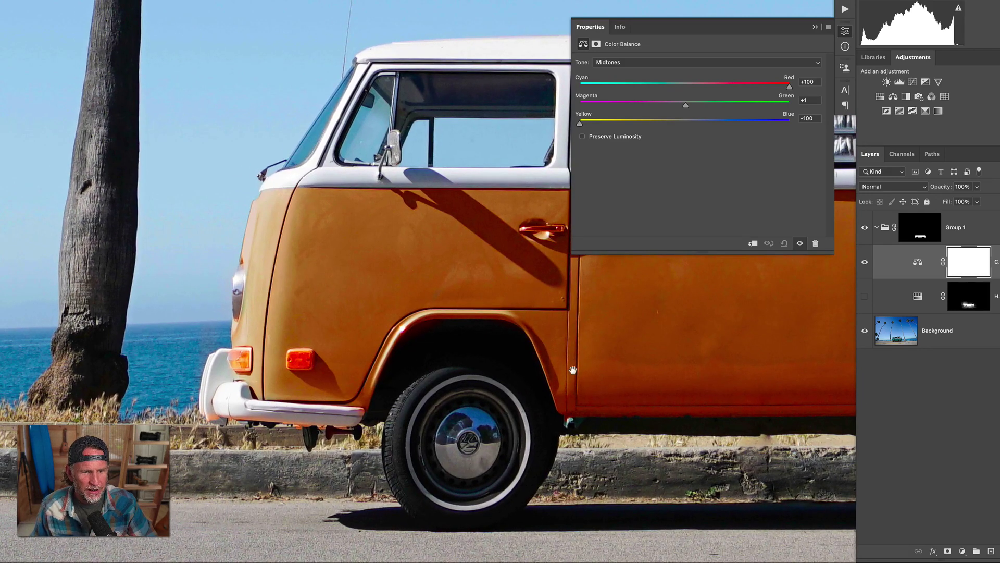
pyautogui.moveTo(550, 361); pyautogui.dragTo(241, 372)
pyautogui.moveTo(546, 324); pyautogui.dragTo(516, 327)
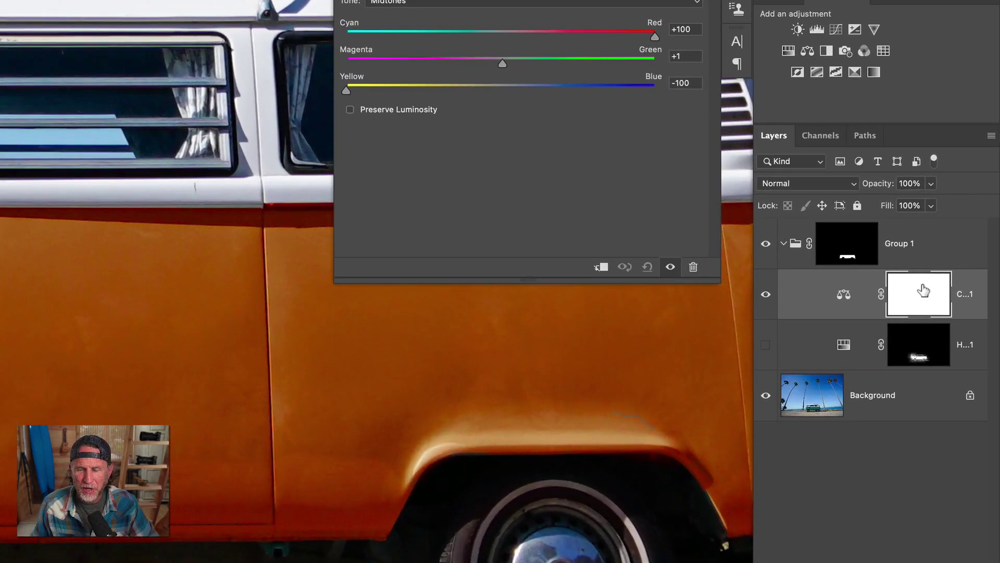
pyautogui.moveTo(926, 357); pyautogui.dragTo(918, 299)
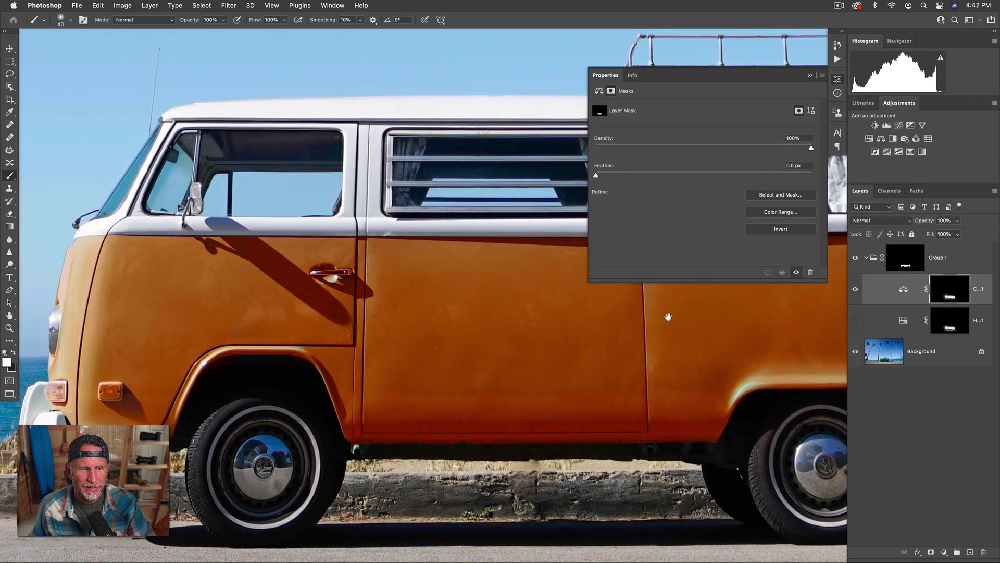
# Step: Paint black on the Group 1 mask with a 15 px brush to remove the orange from the door handle
pyautogui.moveTo(669, 316); pyautogui.dragTo(676, 317)
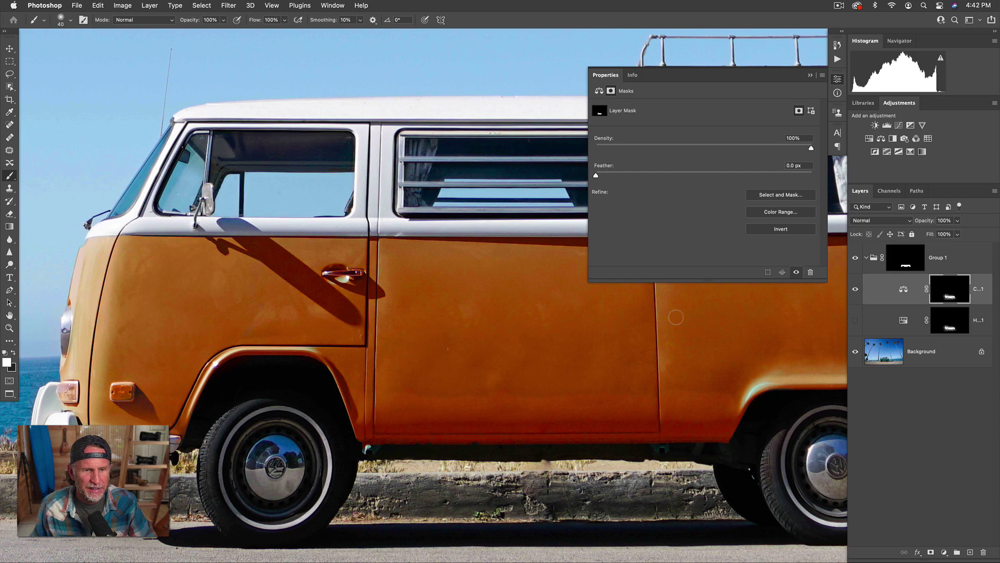
pyautogui.click(908, 266)
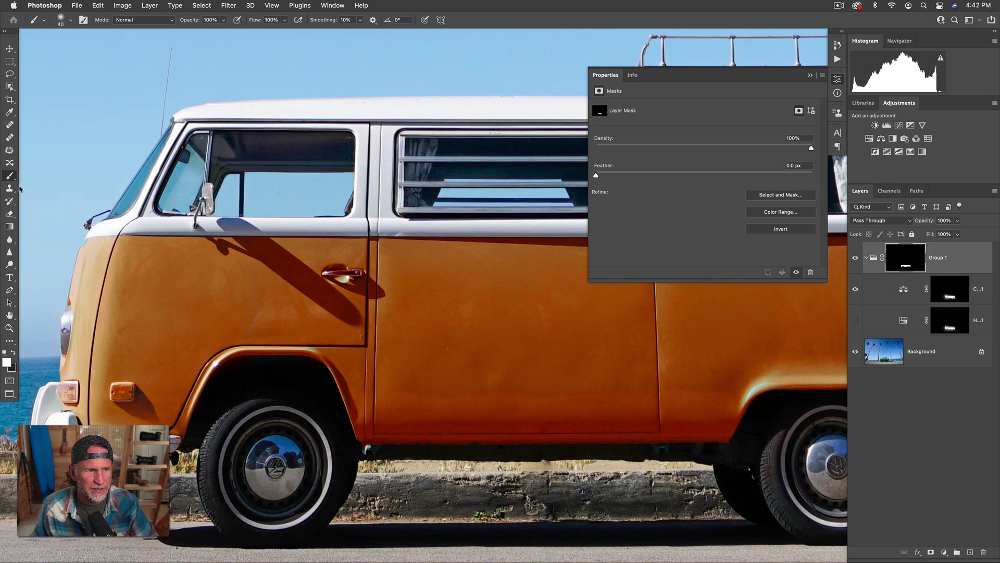
pyautogui.click(14, 352)
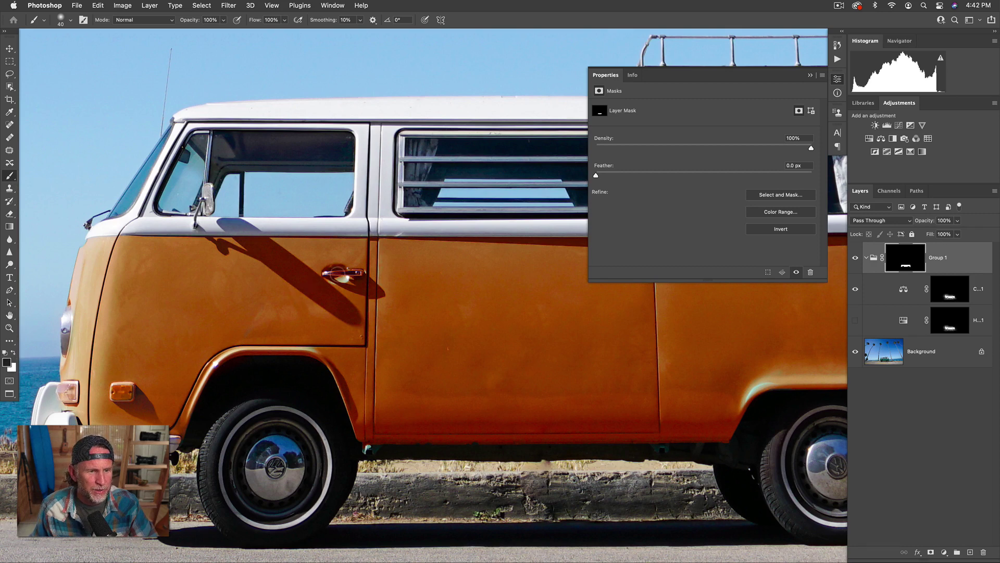
pyautogui.press('[')
pyautogui.press('[')
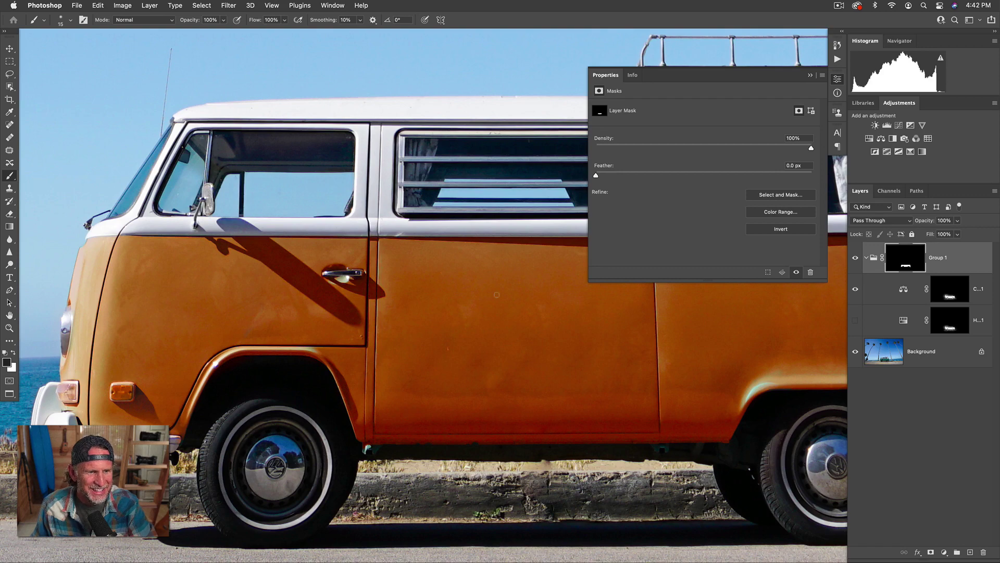
# Step: Collapse the layer mask properties and inspect the orange van as a whole and up close along its side
pyautogui.moveTo(497, 295); pyautogui.dragTo(338, 294)
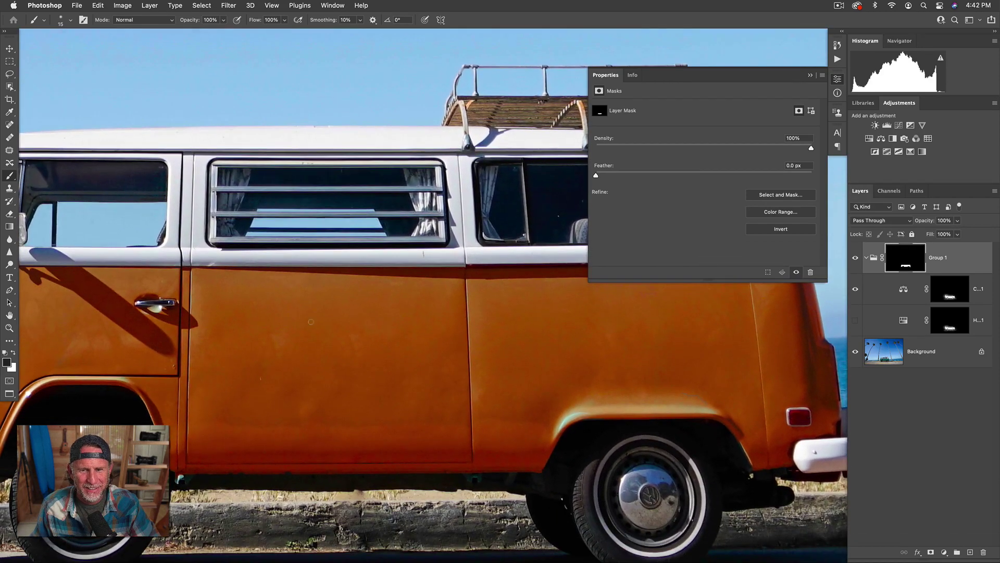
pyautogui.click(811, 76)
pyautogui.press('super+minus')
pyautogui.press('super+minus')
pyautogui.press('super+minus')
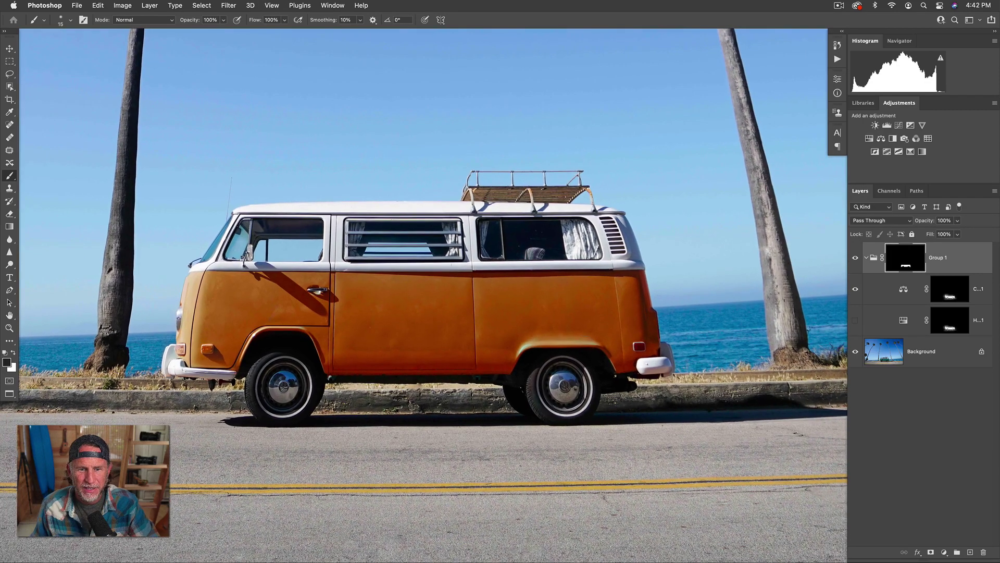
pyautogui.press('super+plus')
pyautogui.moveTo(654, 251); pyautogui.dragTo(790, 257)
pyautogui.moveTo(452, 252); pyautogui.dragTo(501, 230)
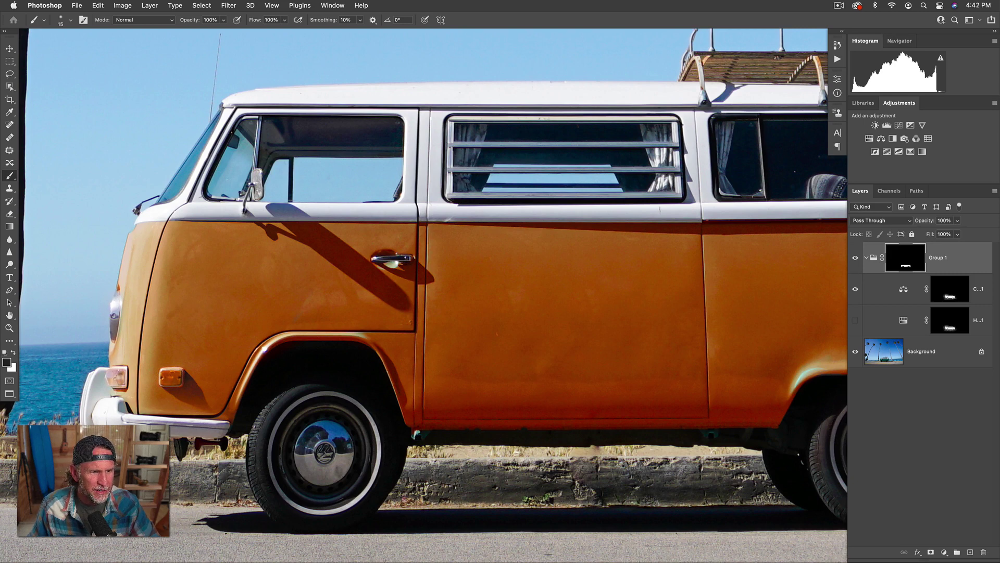
pyautogui.hscroll(3, 592, 290)
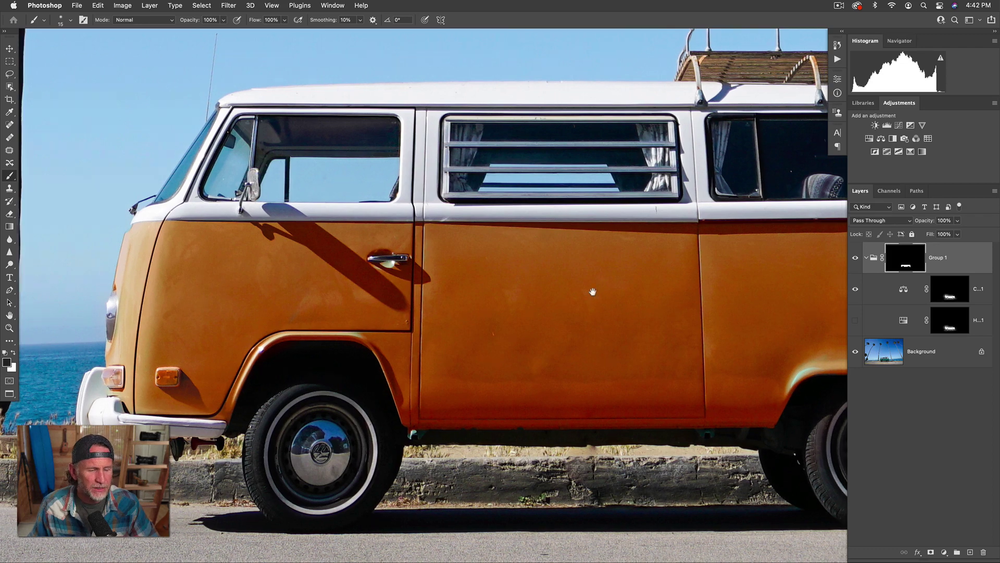
# Step: Compare the van with the Color Balance and Hue/Saturation layers off and on, and leave both layers hidden
pyautogui.click(855, 290)
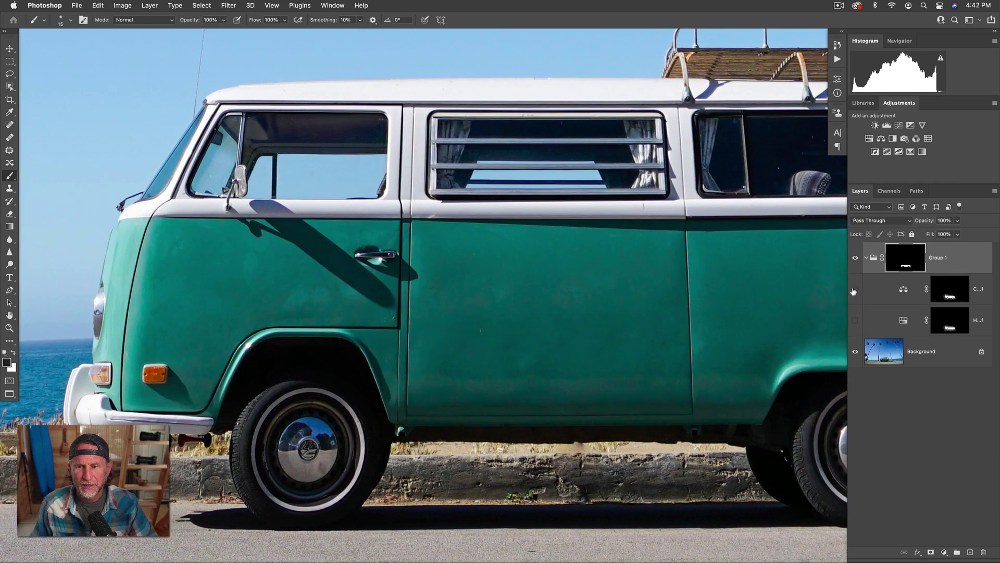
pyautogui.click(854, 290)
pyautogui.click(854, 290)
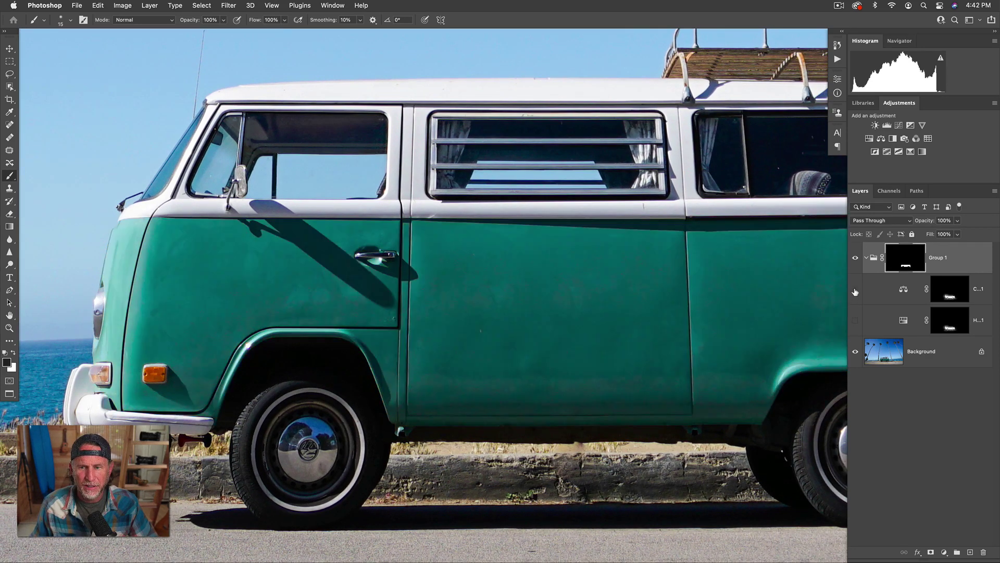
pyautogui.click(854, 290)
pyautogui.click(855, 290)
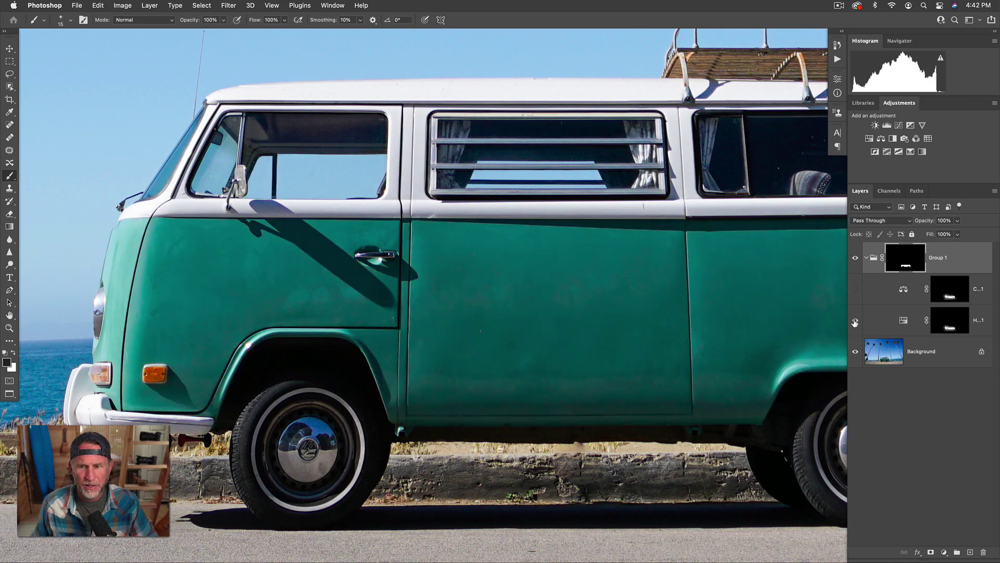
pyautogui.click(855, 321)
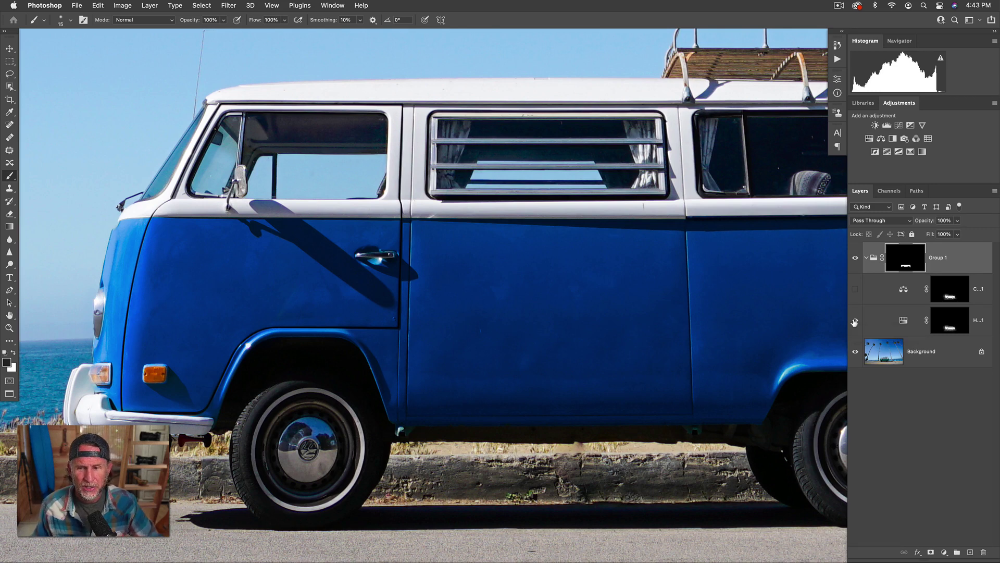
pyautogui.click(854, 321)
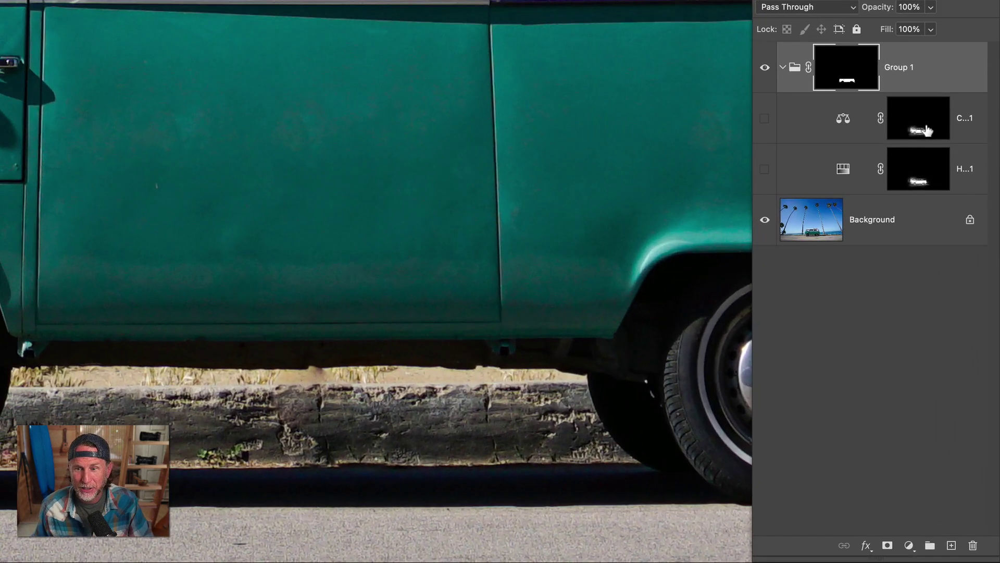
# Step: Load the Color Balance layer's mask as a selection and add a Solid Color fill layer in green #42c110
pyautogui.keyDown('super'); pyautogui.click(918, 128); pyautogui.keyUp('super')
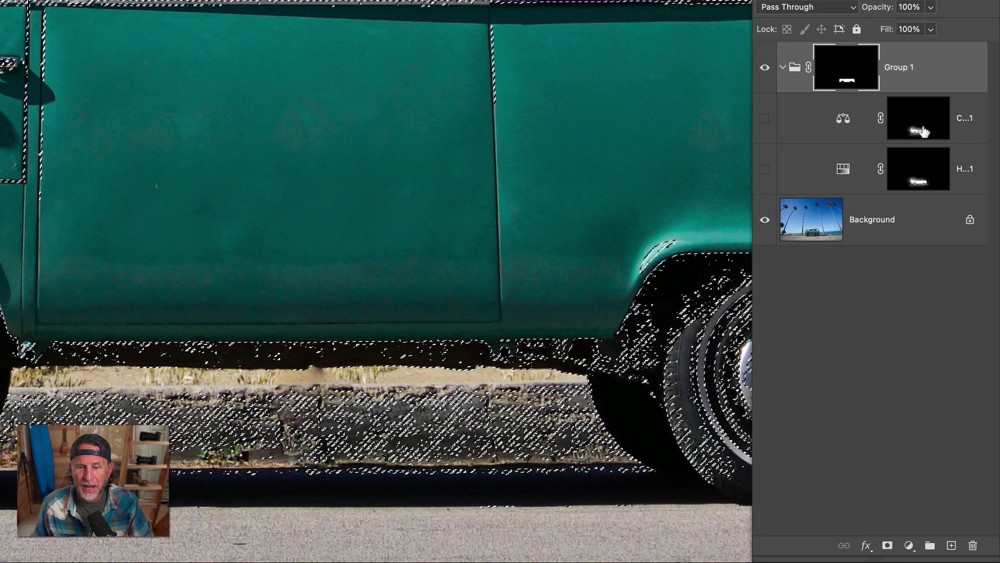
pyautogui.click(908, 546)
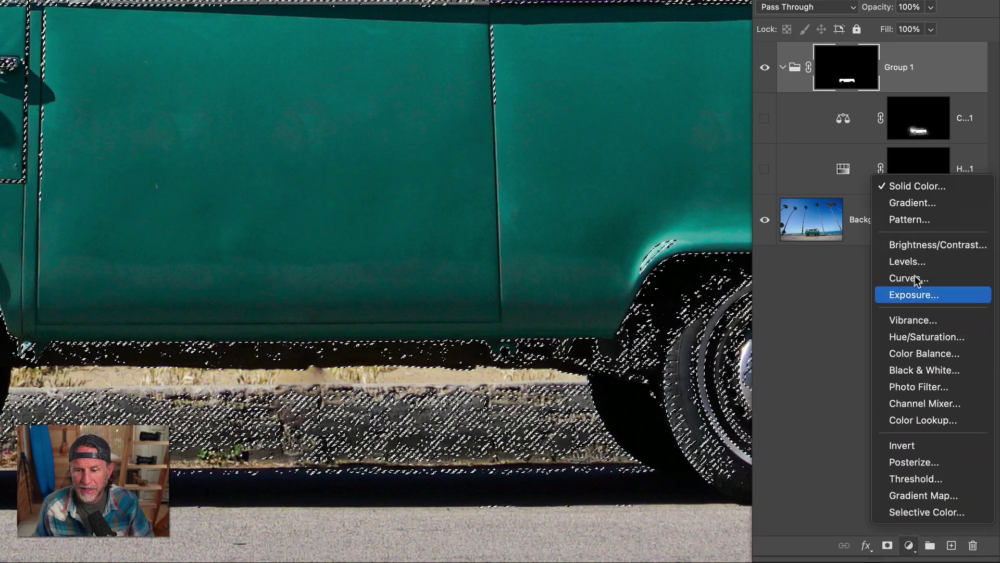
pyautogui.click(907, 188)
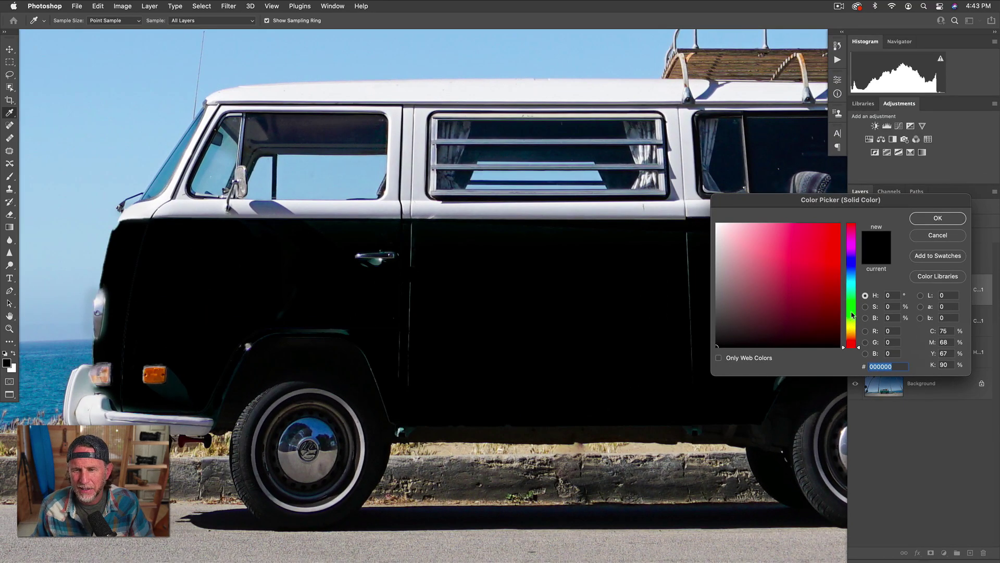
pyautogui.click(851, 312)
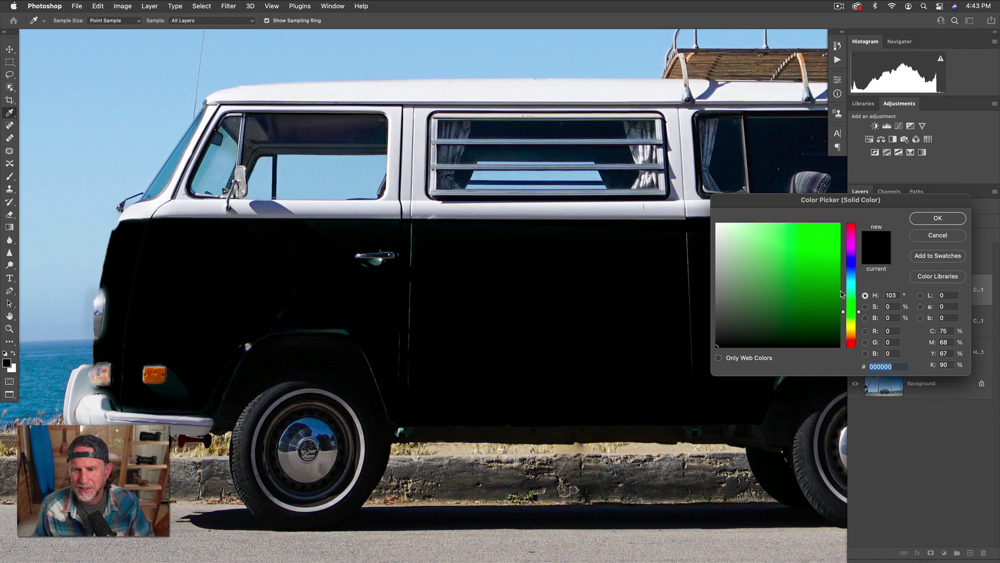
pyautogui.click(830, 253)
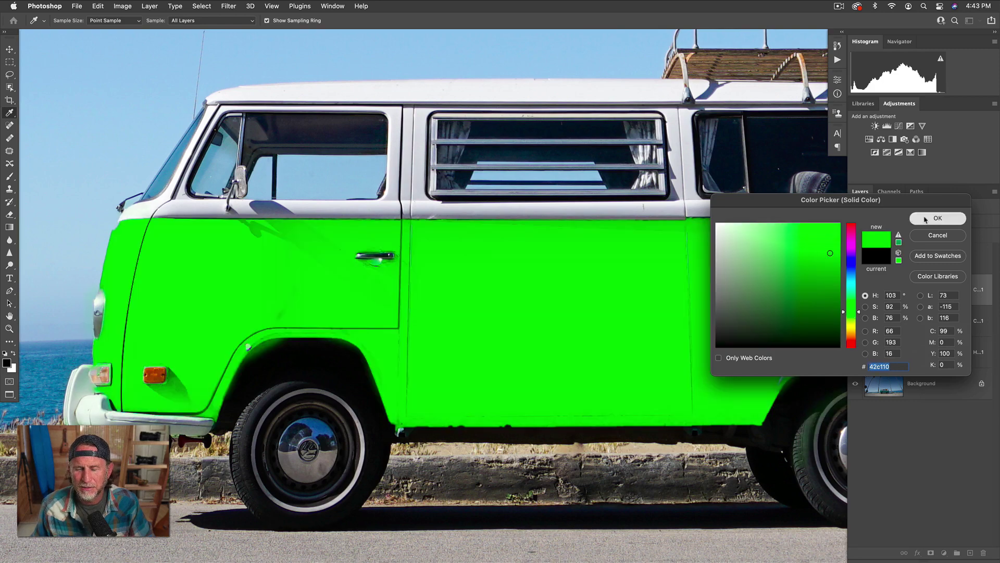
pyautogui.click(926, 218)
pyautogui.press('b')
pyautogui.moveTo(664, 306)
pyautogui.mouseDown()
pyautogui.moveTo(542, 297)
pyautogui.moveTo(670, 298)
pyautogui.mouseUp()
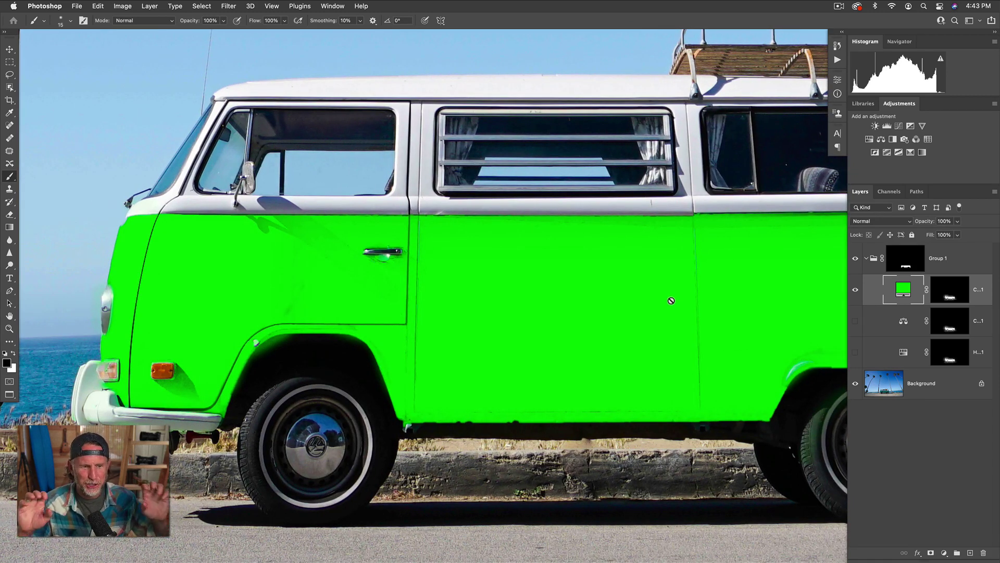
# Step: Set the Solid Color layer's blend mode to Color and change its fill to dark green #2e5420
pyautogui.click(880, 222)
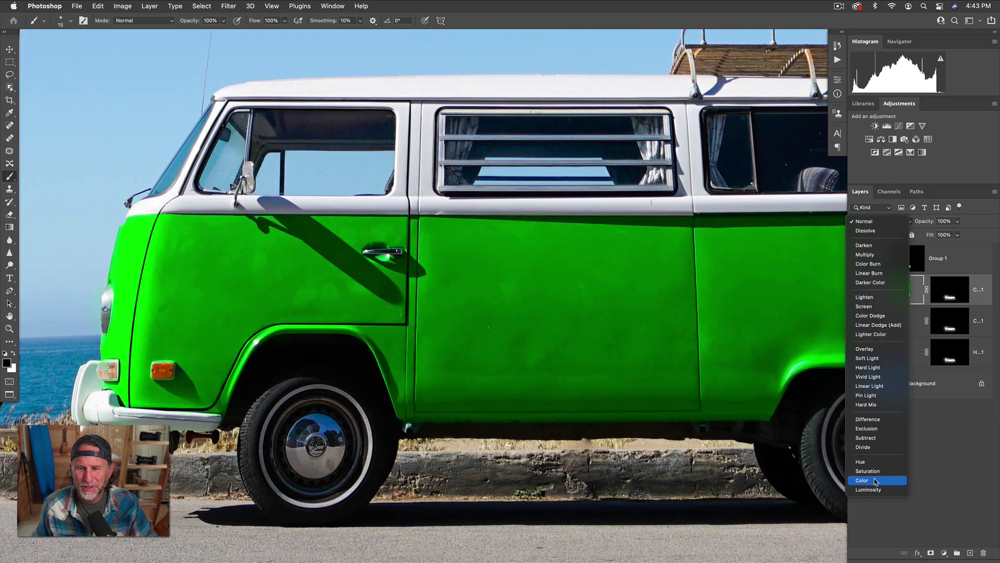
pyautogui.click(876, 481)
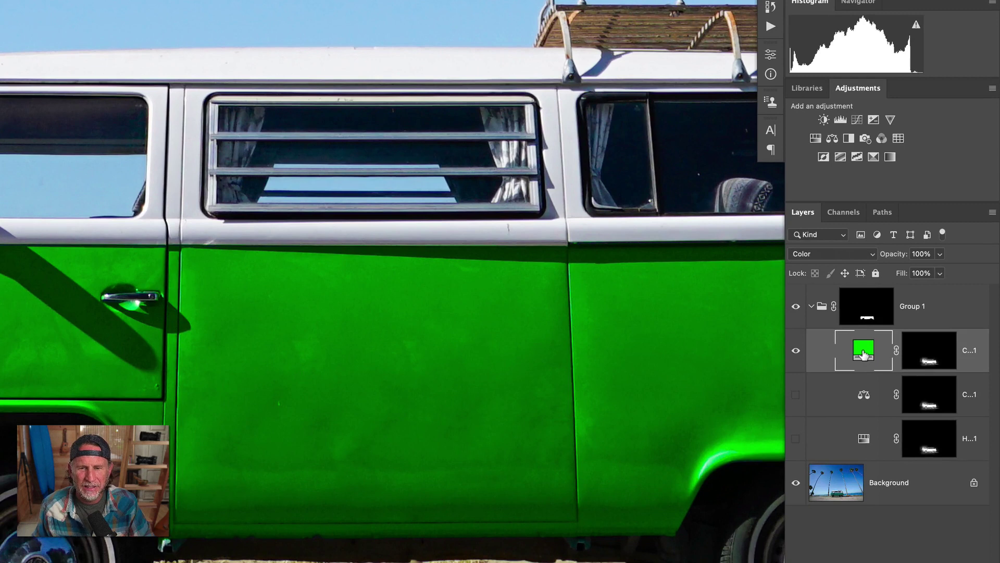
pyautogui.doubleClick(863, 354)
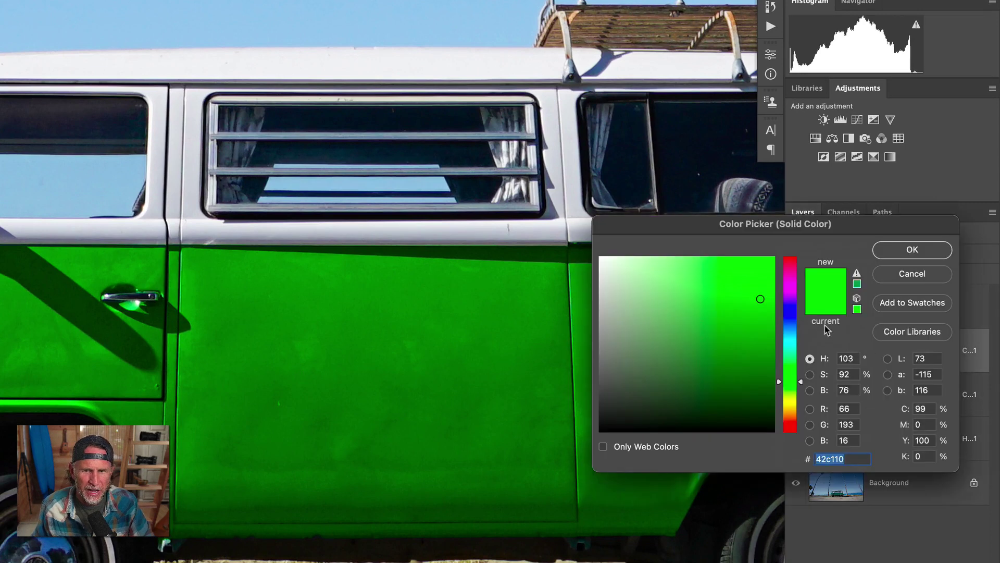
pyautogui.moveTo(719, 329)
pyautogui.mouseDown()
pyautogui.moveTo(688, 375)
pyautogui.moveTo(709, 374)
pyautogui.mouseUp()
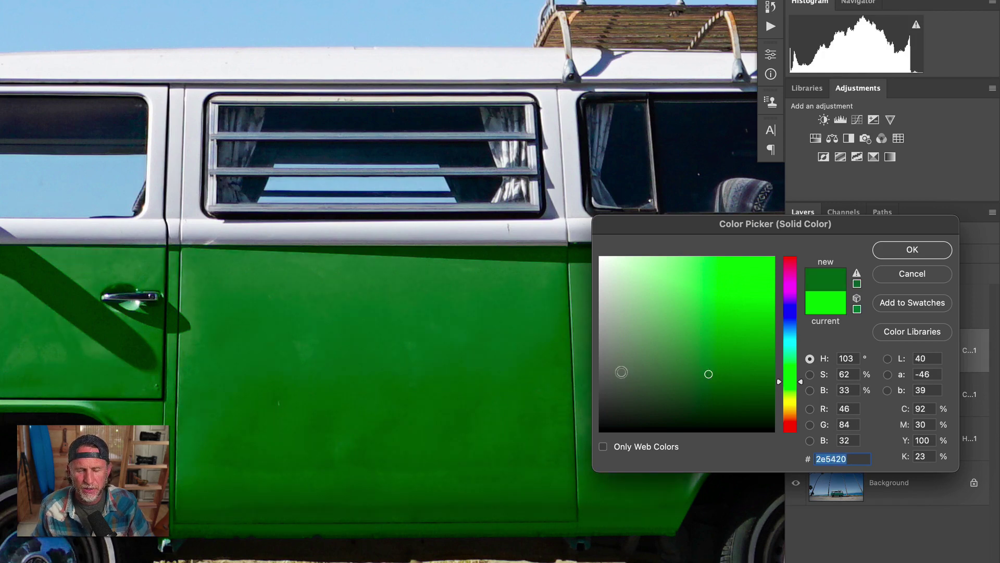
pyautogui.press('super+minus')
pyautogui.press('super+minus')
pyautogui.press('super+minus')
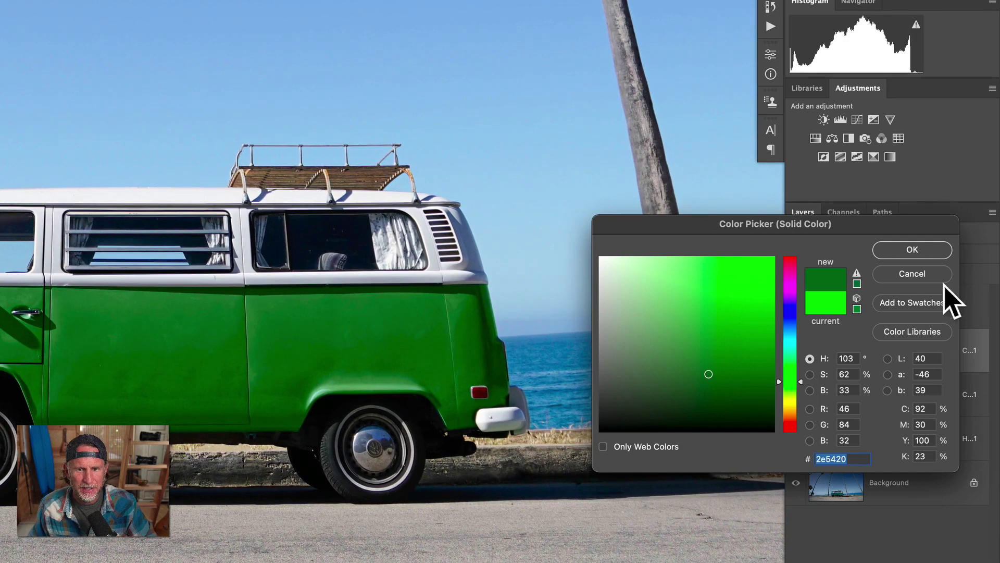
pyautogui.click(912, 250)
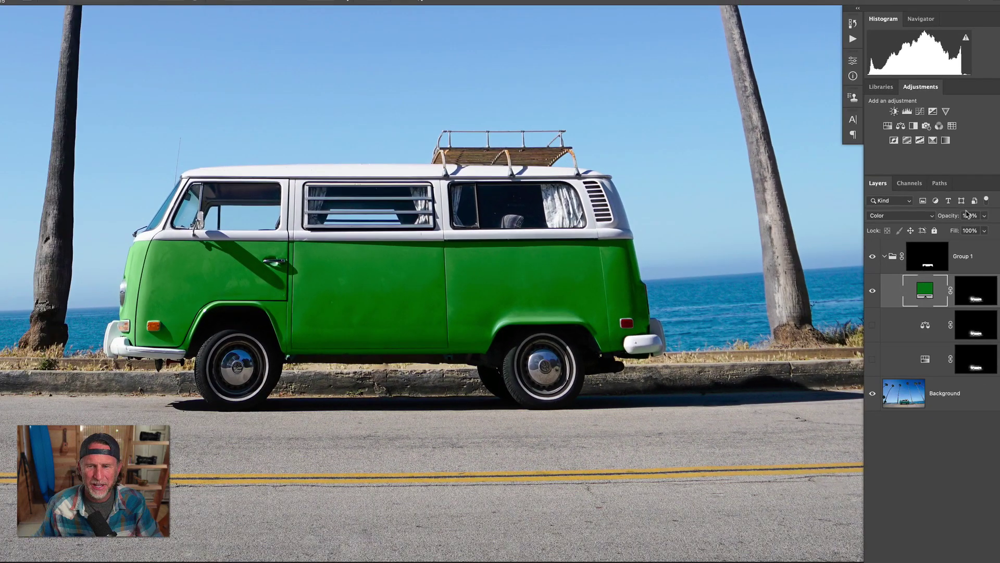
# Step: Compare the van with Group 1 off and on, and set the Solid Color fill to #3d7926
pyautogui.click(873, 257)
pyautogui.click(874, 257)
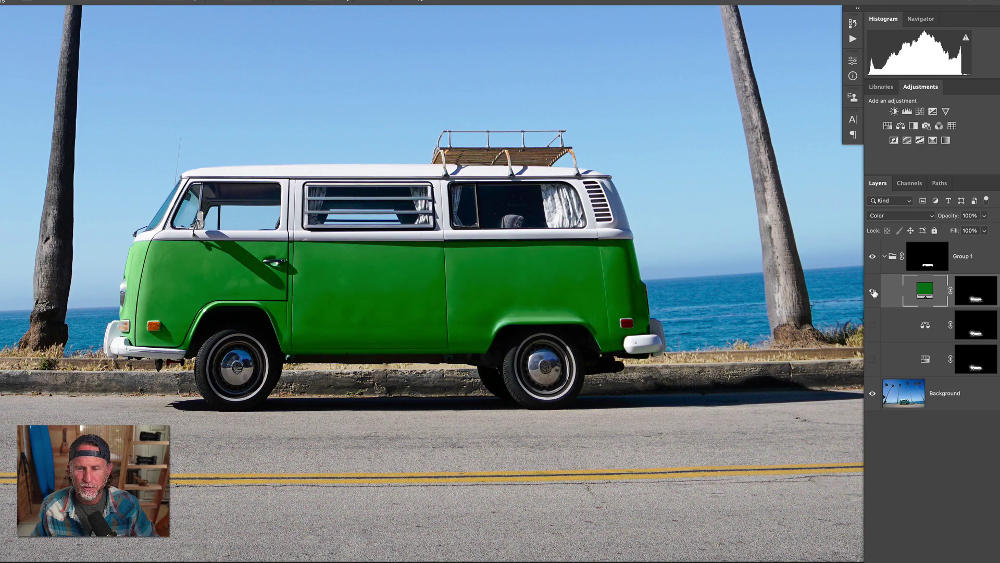
pyautogui.doubleClick(925, 291)
pyautogui.click(811, 287)
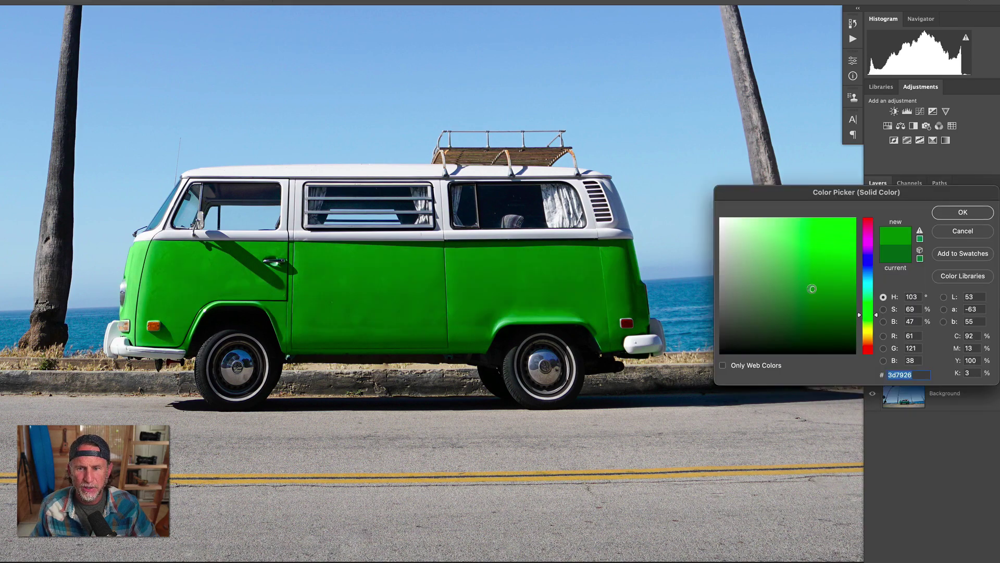
pyautogui.click(962, 212)
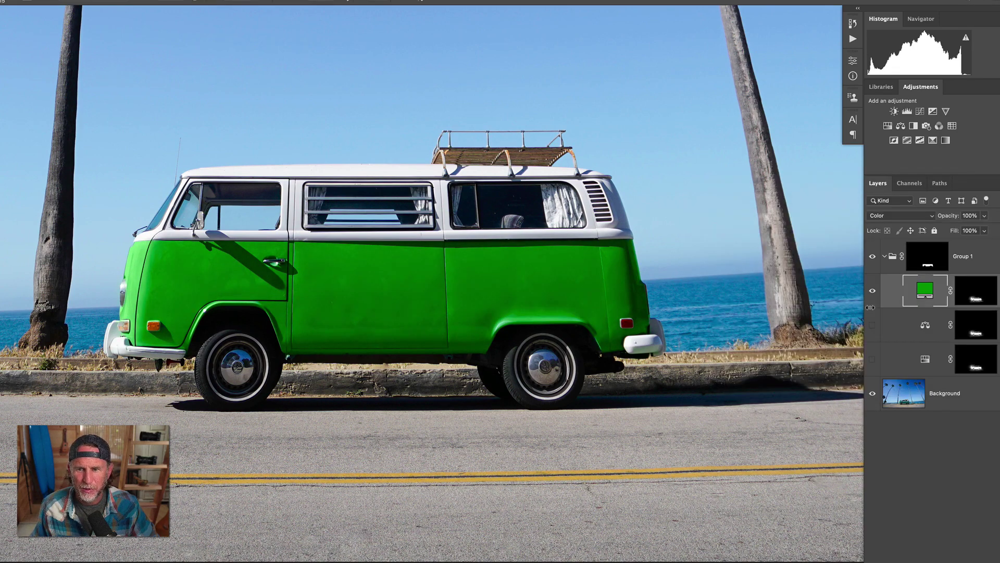
# Step: Compare the three recoloring layers alone and combined, leaving only Color Balance shown within Group 1, and view the orange van up close
pyautogui.click(872, 290)
pyautogui.click(871, 324)
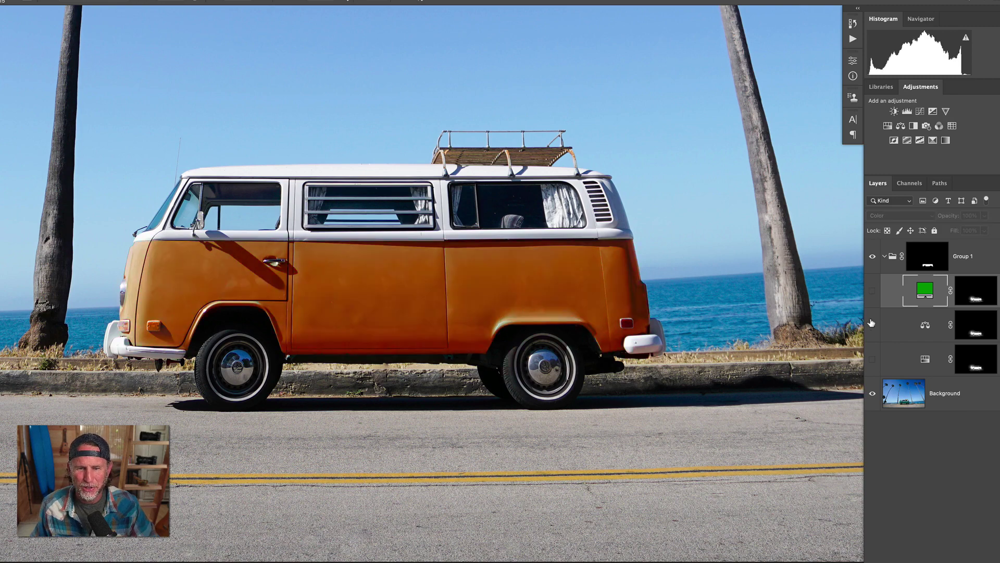
pyautogui.click(871, 324)
pyautogui.click(872, 358)
pyautogui.click(872, 325)
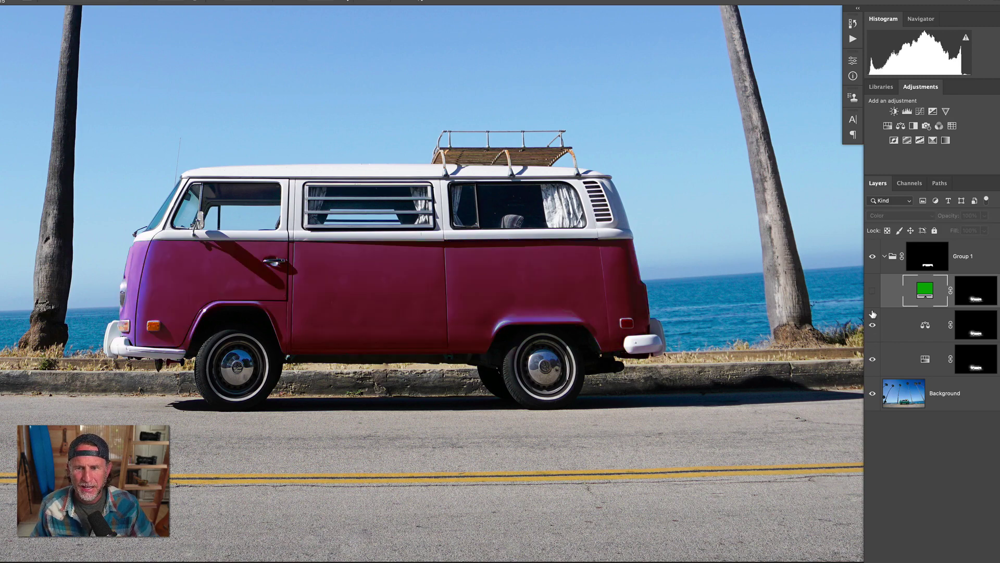
pyautogui.click(872, 291)
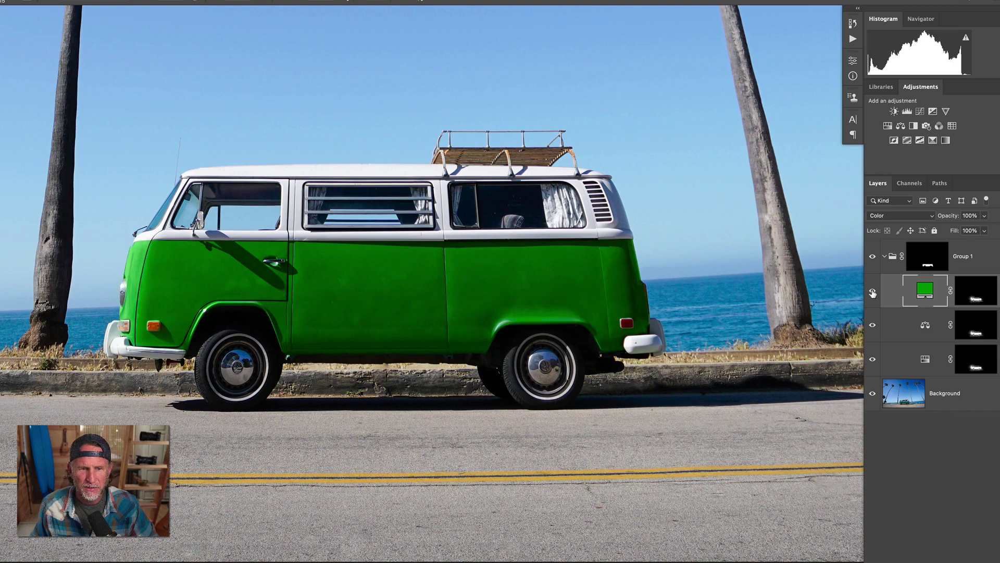
pyautogui.click(872, 292)
pyautogui.click(873, 325)
pyautogui.click(873, 325)
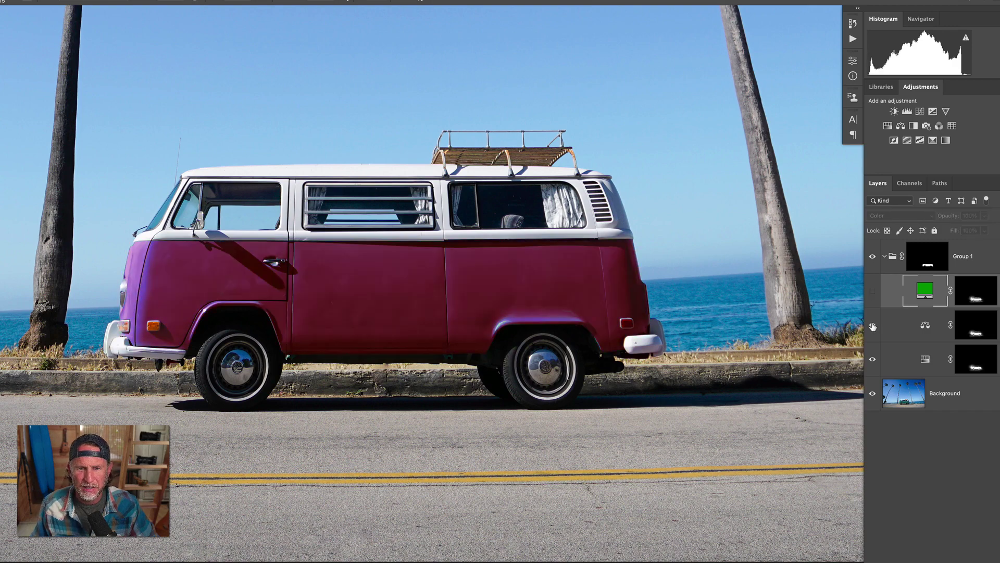
pyautogui.click(872, 358)
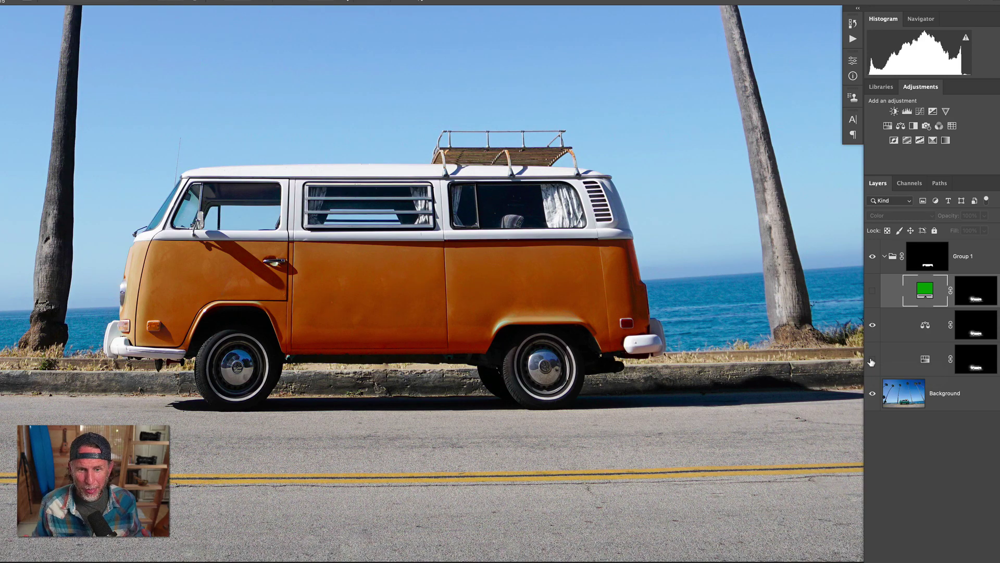
pyautogui.press('super+plus')
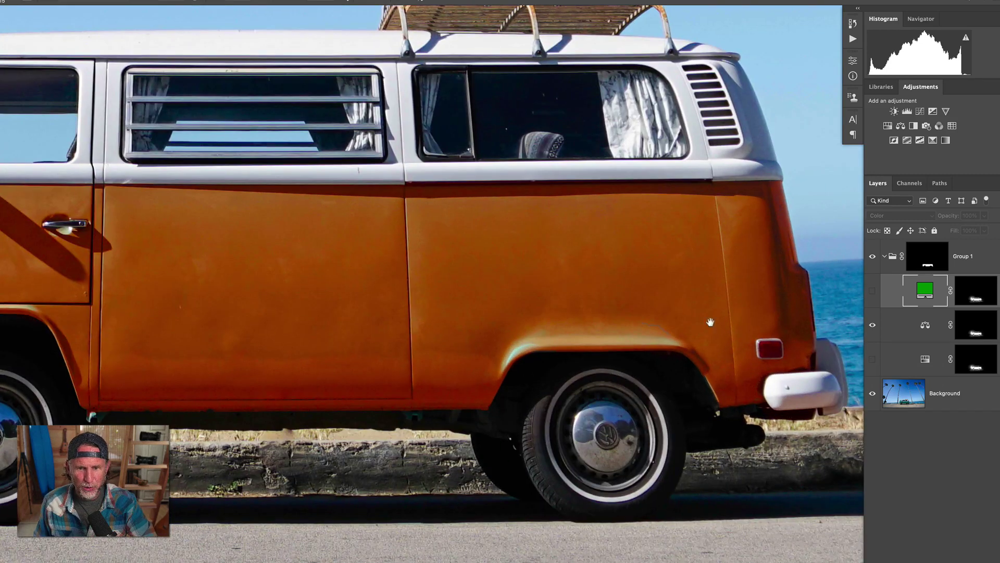
pyautogui.moveTo(574, 317); pyautogui.dragTo(784, 325)
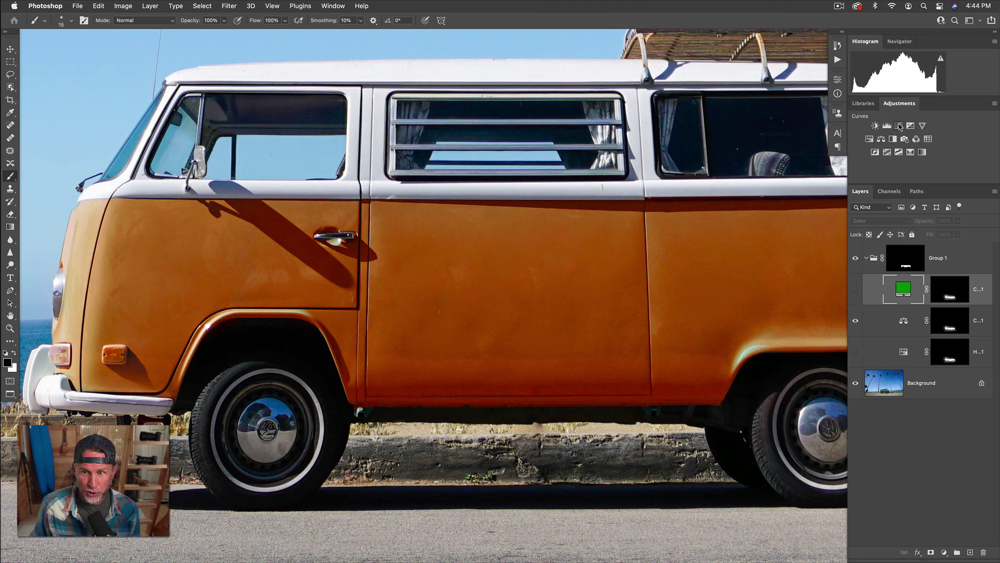
# Step: Add a Curves adjustment layer inside Group 1 and move it above the green Solid Color layer
pyautogui.click(867, 259)
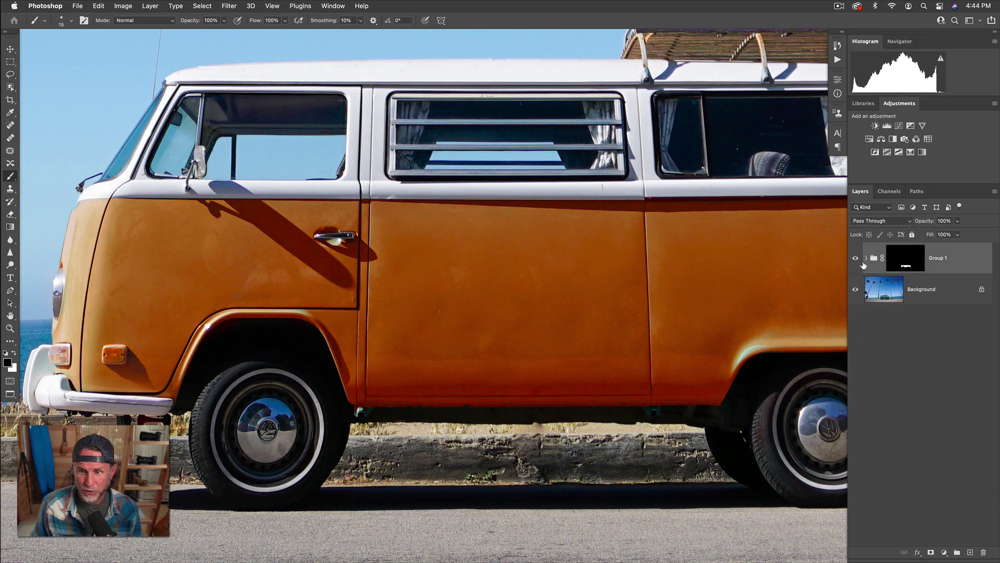
pyautogui.click(867, 258)
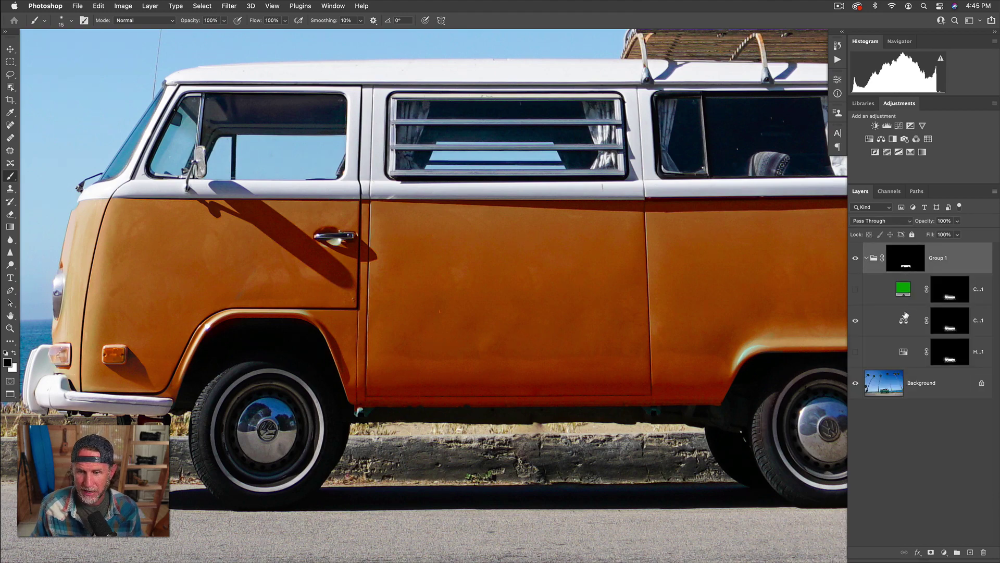
pyautogui.click(905, 321)
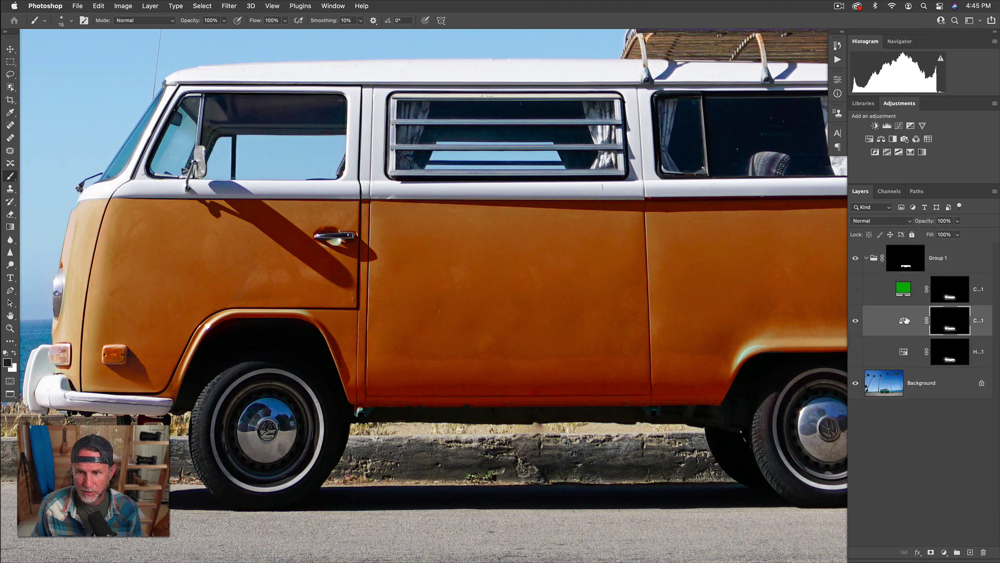
pyautogui.click(901, 127)
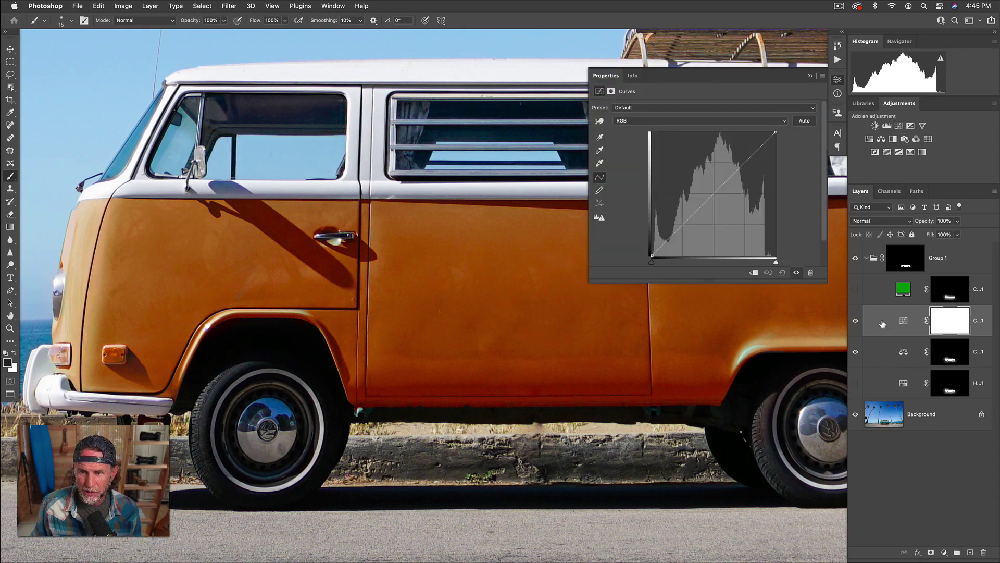
pyautogui.moveTo(904, 324); pyautogui.dragTo(903, 277)
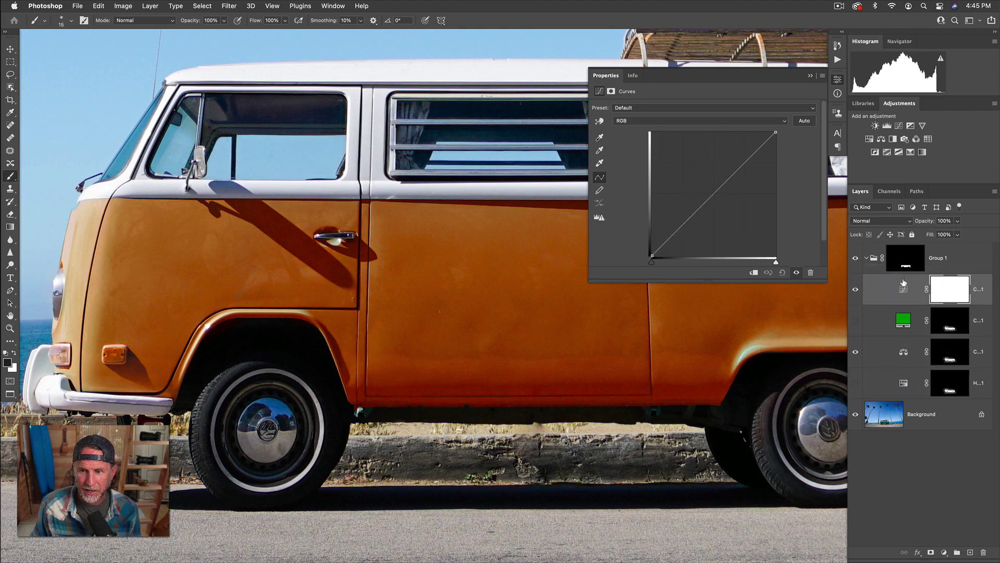
# Step: Shape the RGB curve into a gentle contrast S-curve, checking the orange van with the Curves layer off and on
pyautogui.moveTo(688, 219); pyautogui.dragTo(690, 223)
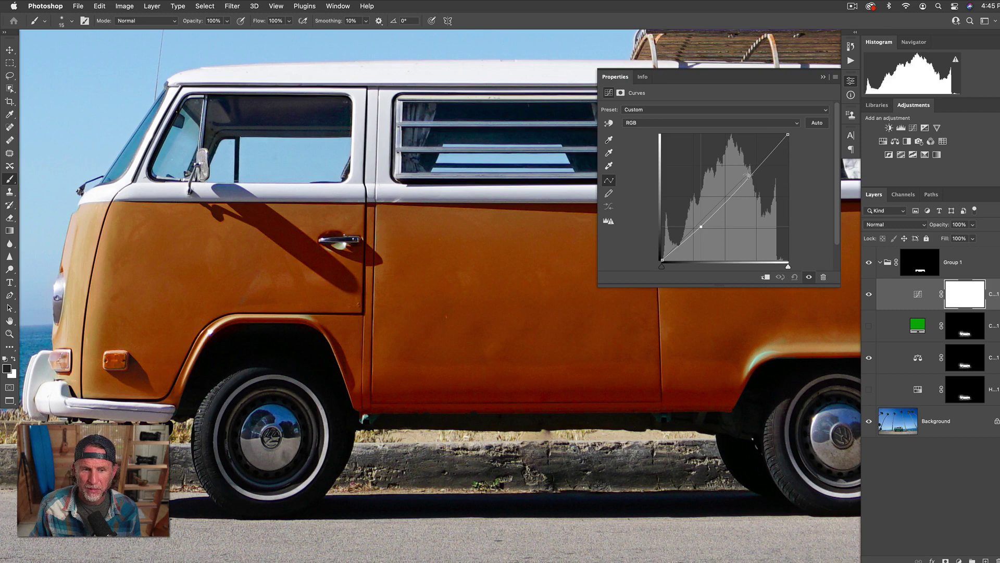
pyautogui.moveTo(746, 177)
pyautogui.mouseDown()
pyautogui.moveTo(755, 164)
pyautogui.moveTo(742, 169)
pyautogui.mouseUp()
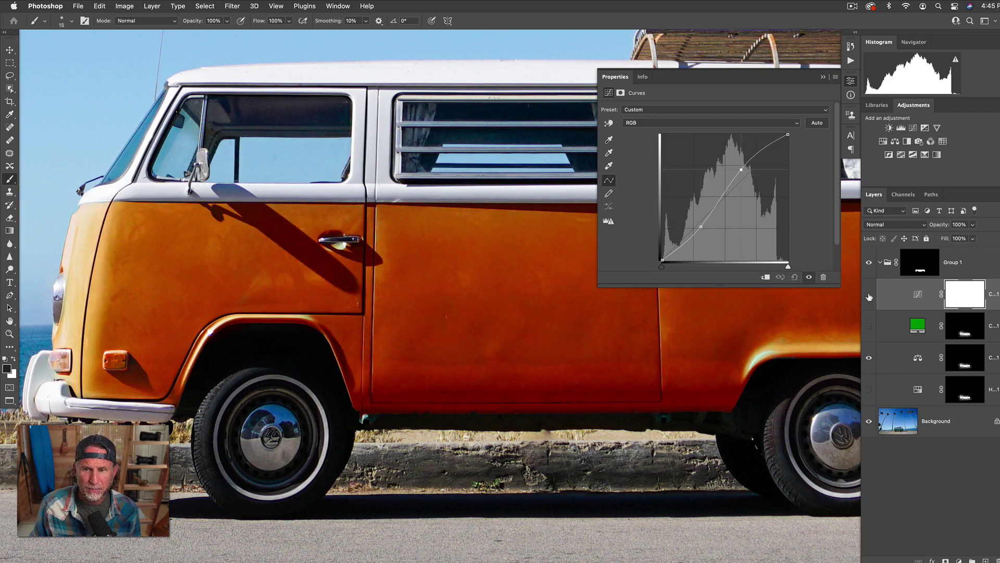
pyautogui.click(869, 295)
pyautogui.click(869, 294)
pyautogui.click(855, 290)
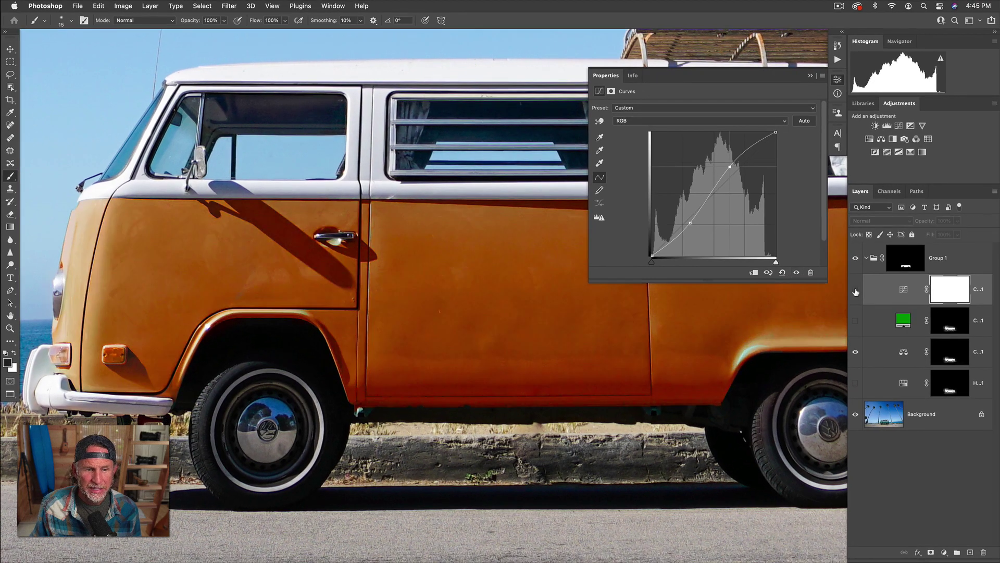
pyautogui.click(855, 290)
pyautogui.click(856, 290)
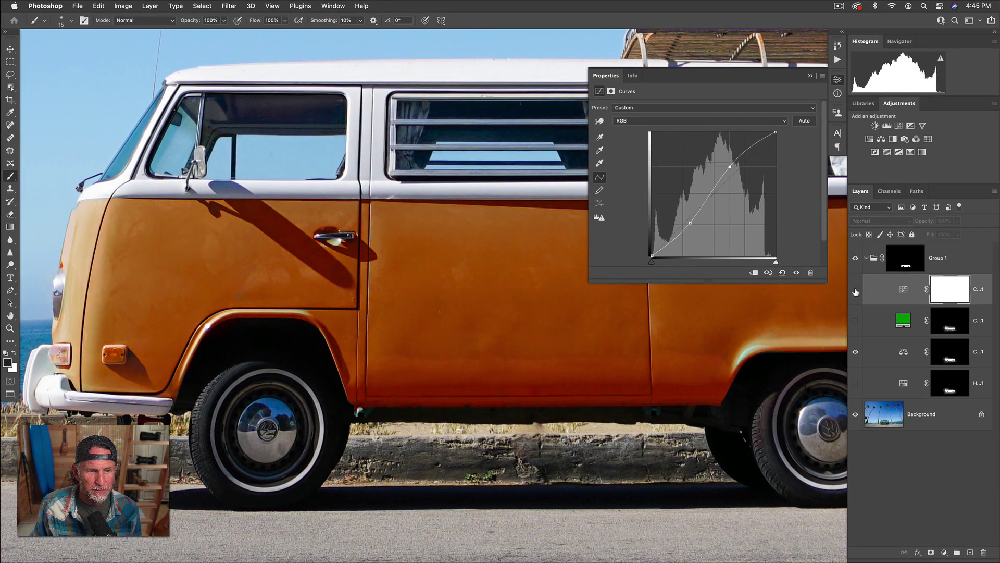
pyautogui.click(856, 291)
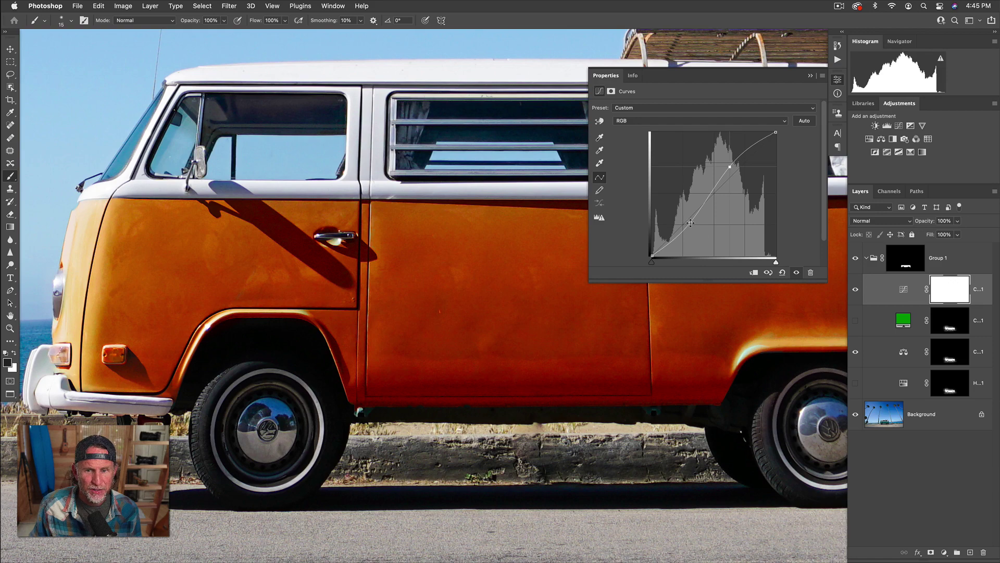
pyautogui.moveTo(690, 223); pyautogui.dragTo(686, 220)
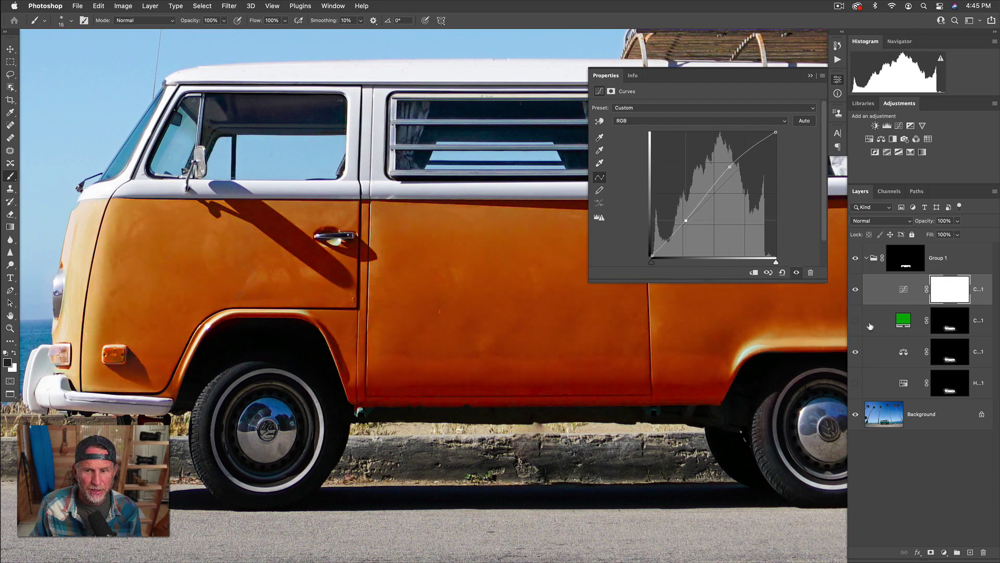
# Step: Compare Curves over the Solid Color, Color Balance and Hue/Saturation layers, leaving only Hue/Saturation shown beneath it
pyautogui.click(856, 352)
pyautogui.click(855, 320)
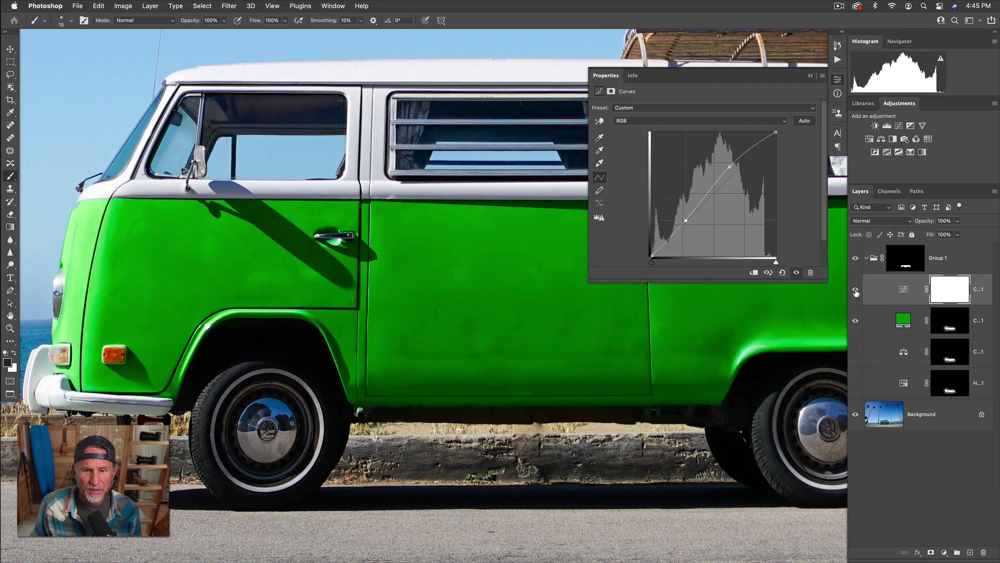
pyautogui.click(855, 291)
pyautogui.click(855, 291)
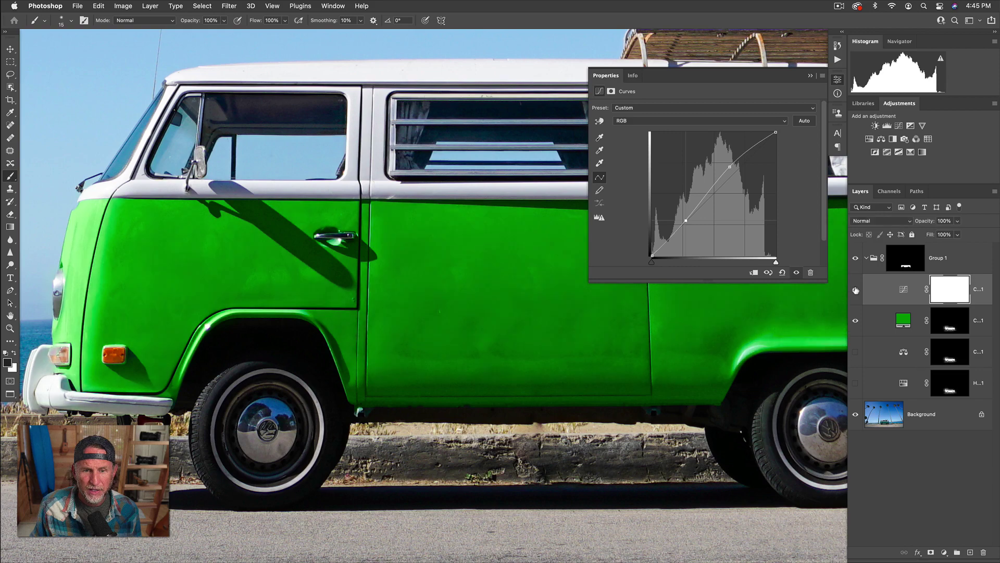
pyautogui.click(856, 320)
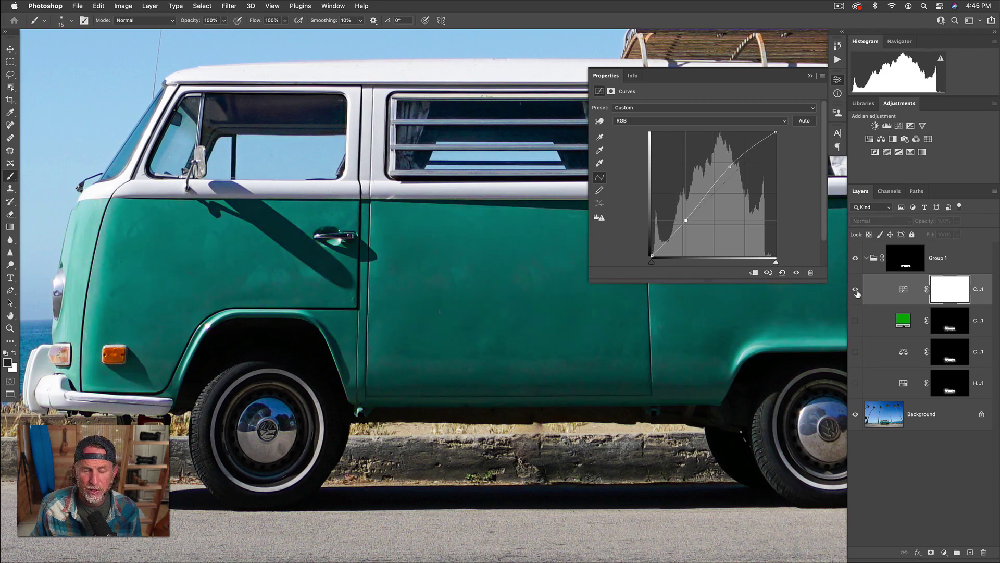
pyautogui.click(856, 290)
pyautogui.click(856, 352)
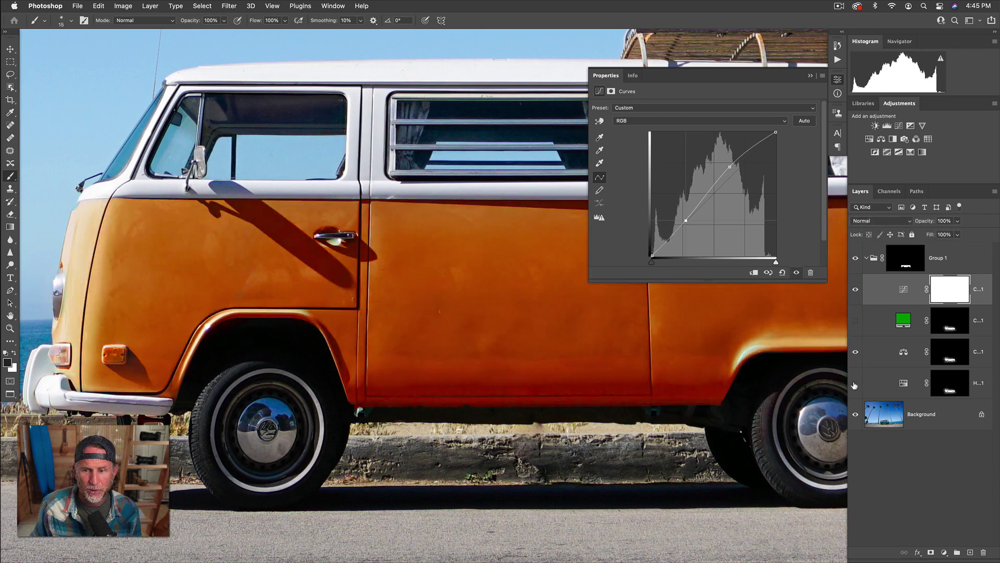
pyautogui.click(855, 383)
pyautogui.click(855, 353)
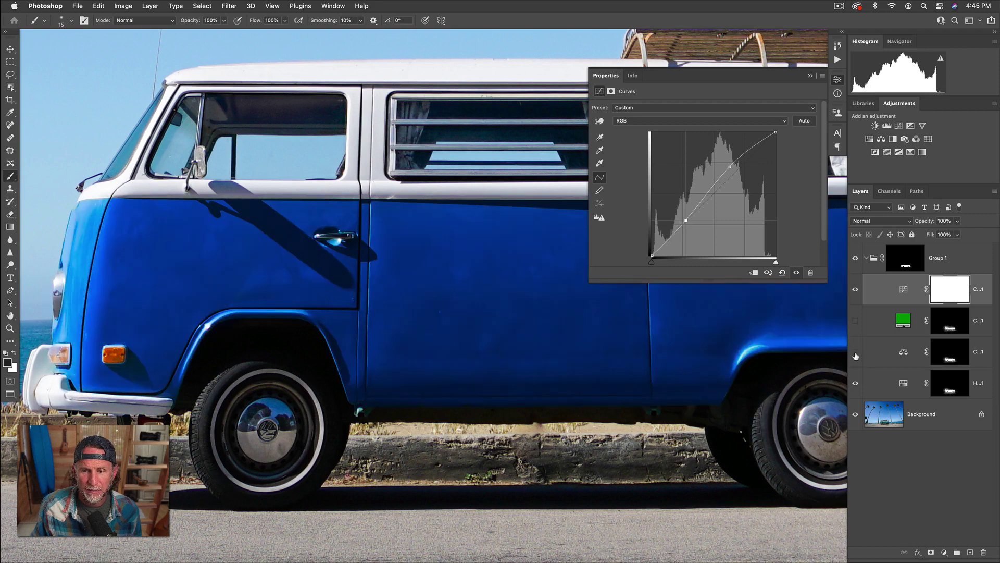
pyautogui.click(855, 289)
pyautogui.click(856, 290)
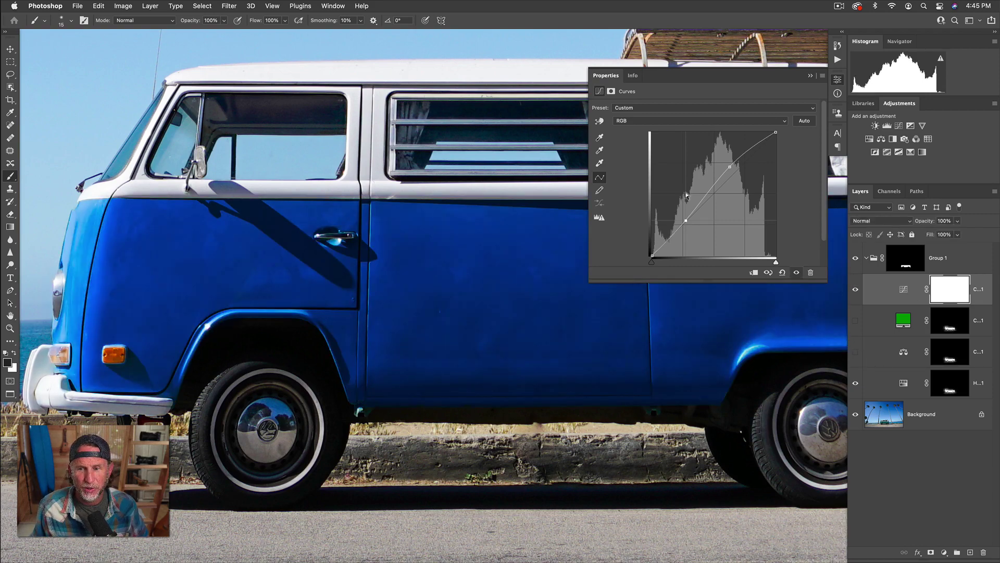
# Step: Raise the curve's shadow point and lower its highlight point to lighten and flatten the blue paint, and close the Curves settings
pyautogui.moveTo(682, 210); pyautogui.dragTo(684, 211)
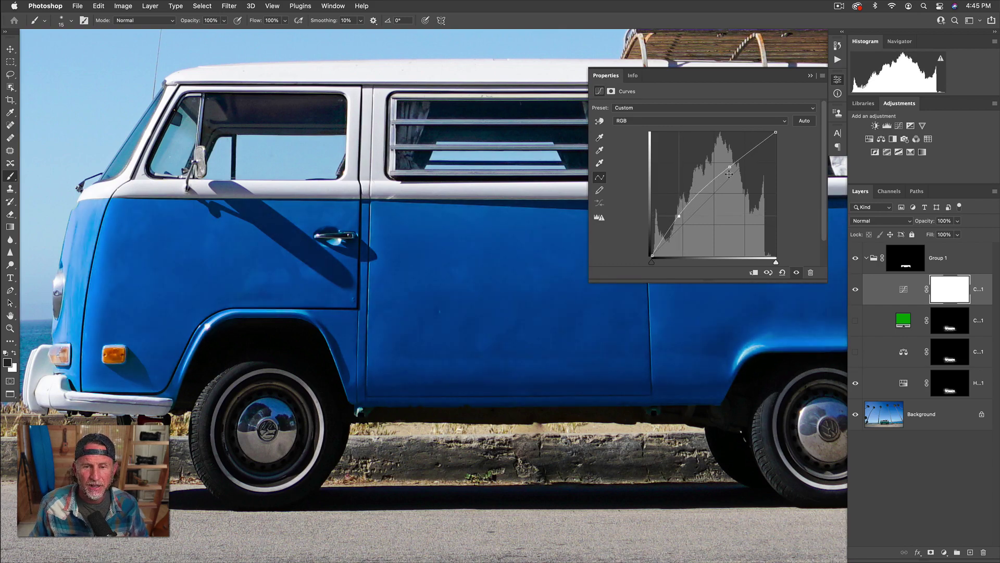
pyautogui.moveTo(730, 168); pyautogui.dragTo(731, 174)
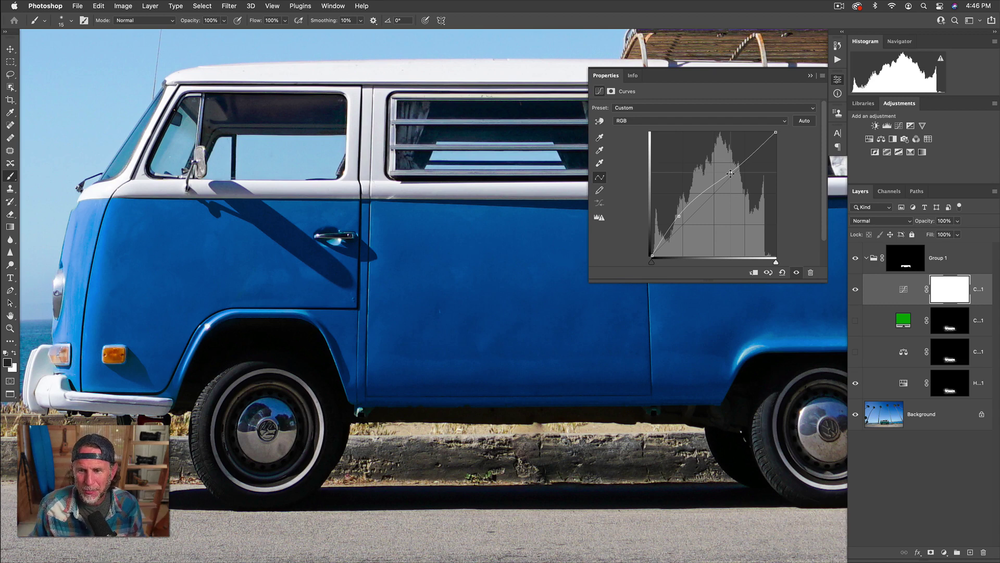
pyautogui.click(812, 76)
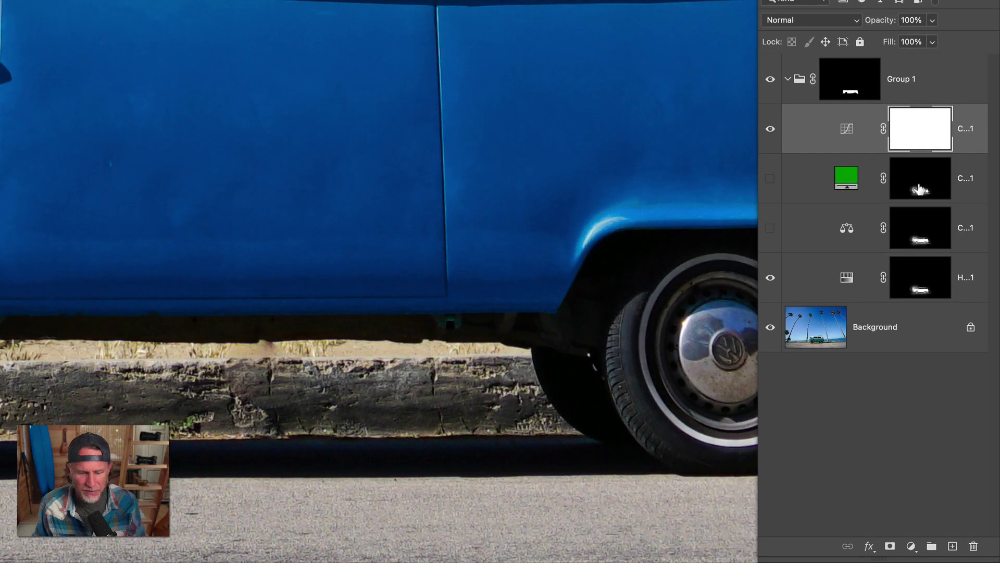
# Step: Replace the Curves layer's white mask with a copy of the Solid Color mask, and check Curves with Solid Color shown
pyautogui.moveTo(919, 189); pyautogui.dragTo(919, 130)
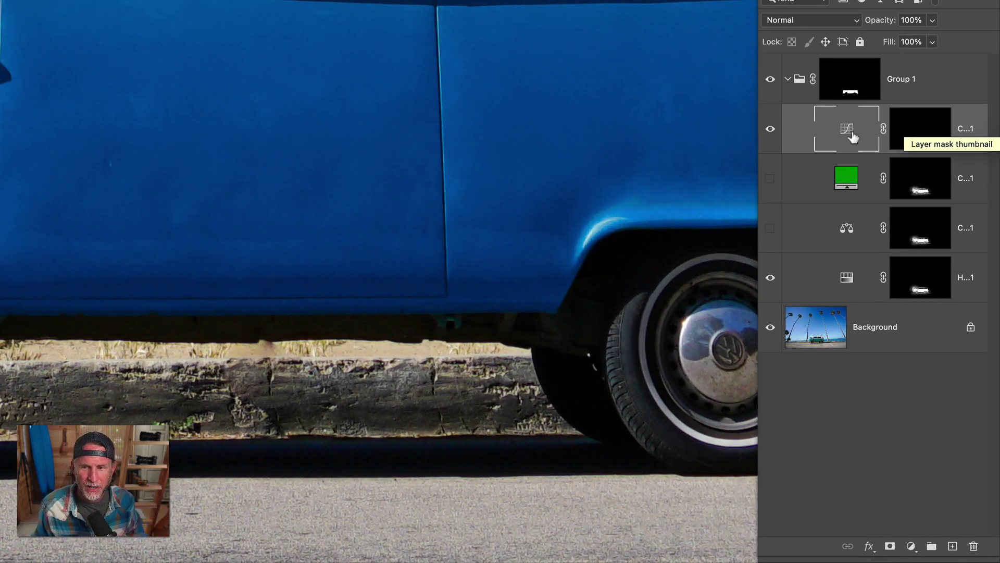
pyautogui.click(770, 178)
pyautogui.click(771, 129)
pyautogui.click(771, 130)
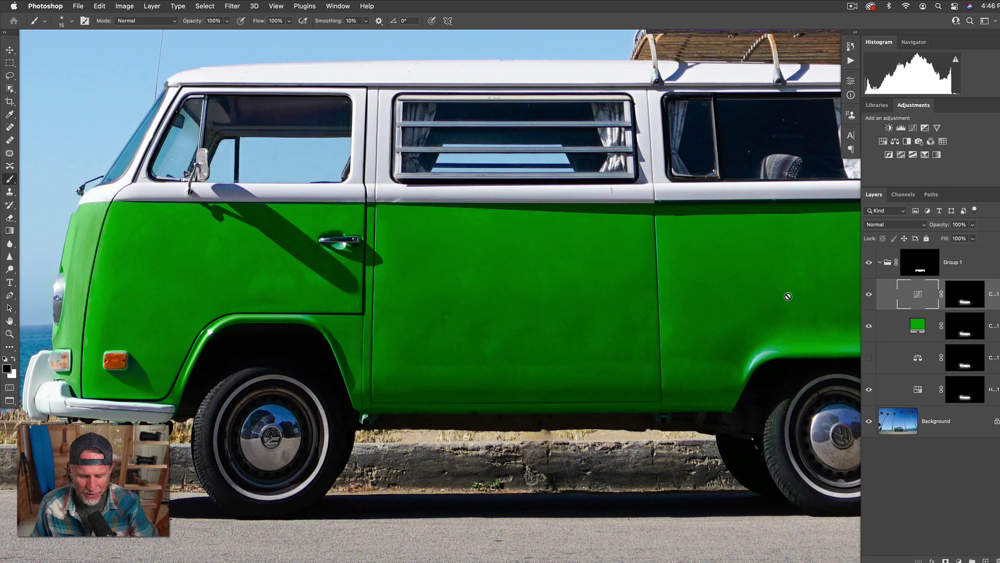
# Step: Hide Curves and all color layers, and view Hue/Saturation and Color Balance one at a time in the wide scene
pyautogui.press('super+0')
pyautogui.moveTo(708, 283); pyautogui.dragTo(658, 339)
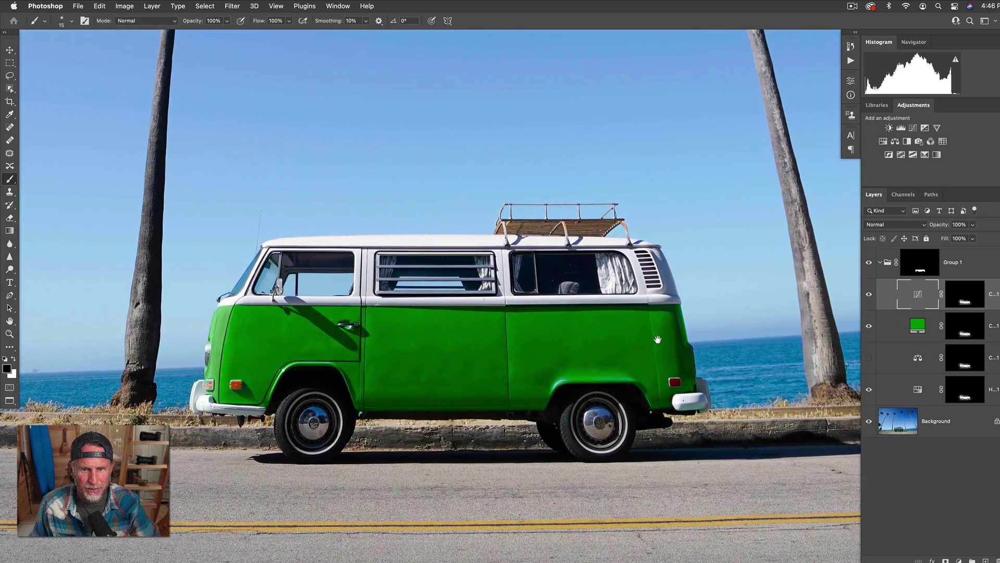
pyautogui.press('super+minus')
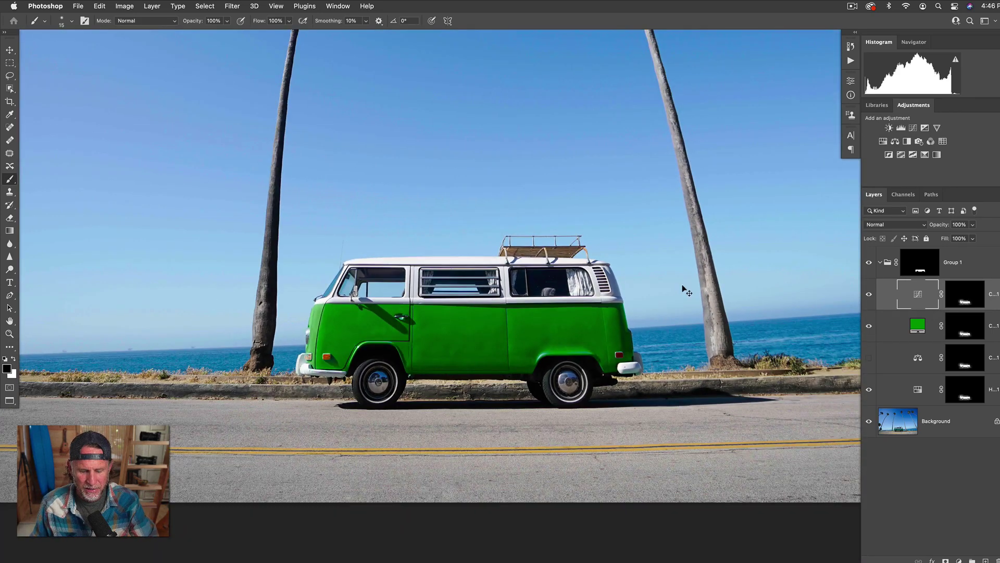
pyautogui.press('super+minus')
pyautogui.moveTo(666, 208); pyautogui.dragTo(623, 370)
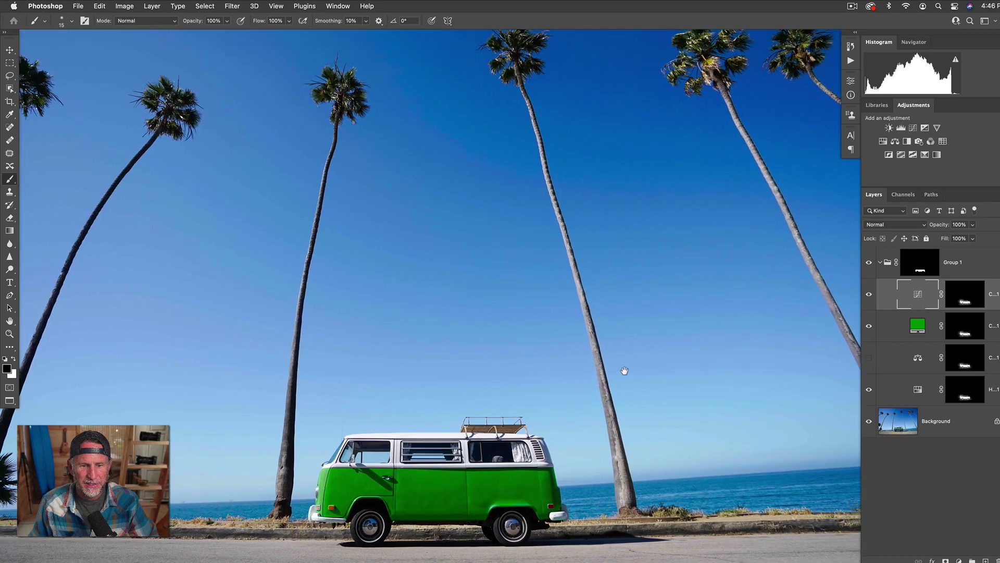
pyautogui.moveTo(869, 292); pyautogui.dragTo(869, 392)
pyautogui.click(869, 391)
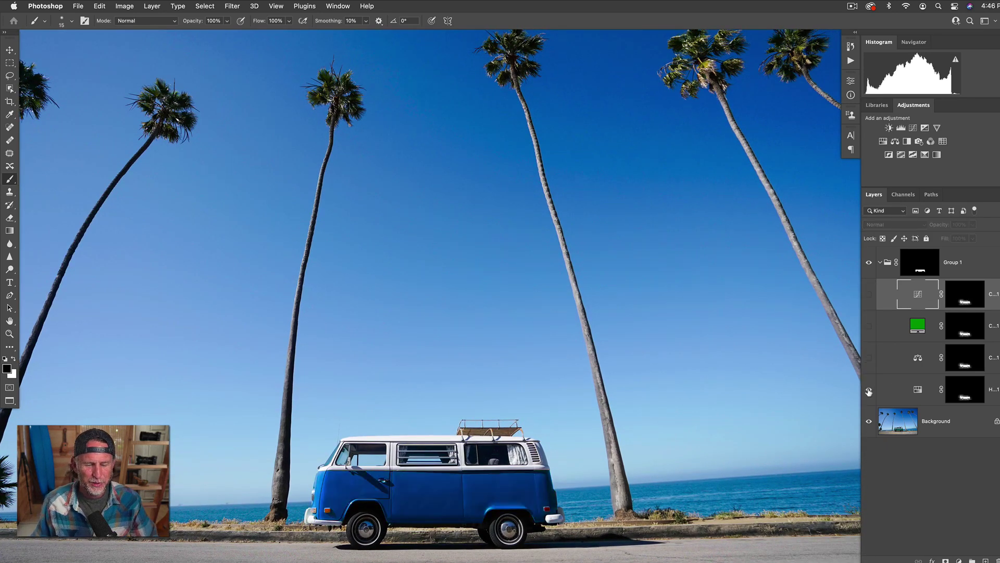
pyautogui.click(869, 391)
pyautogui.click(868, 358)
pyautogui.click(868, 358)
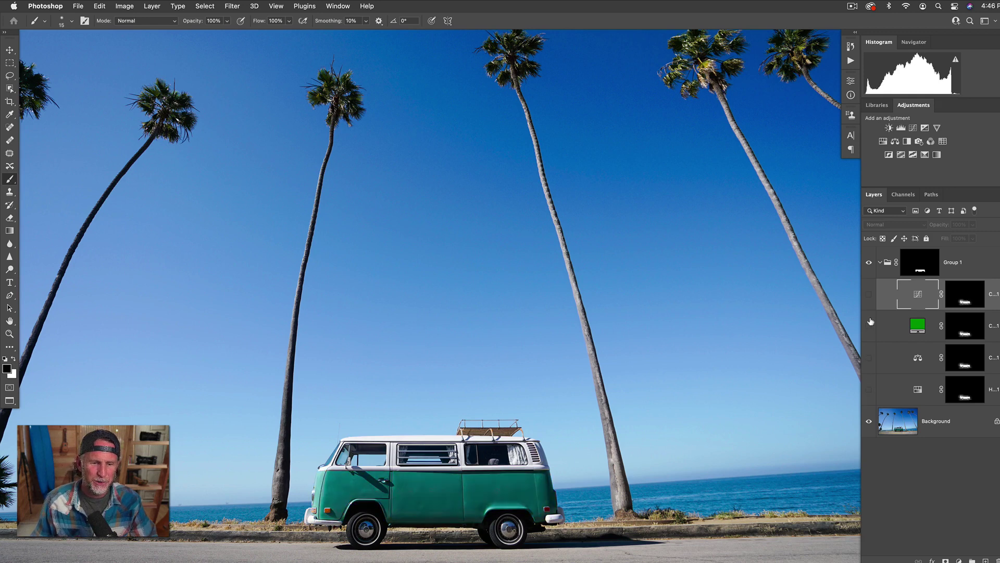
# Step: View Curves over Solid Color, Color Balance and Hue/Saturation in turn, ending with the blue Hue/Saturation version
pyautogui.click(869, 326)
pyautogui.click(870, 295)
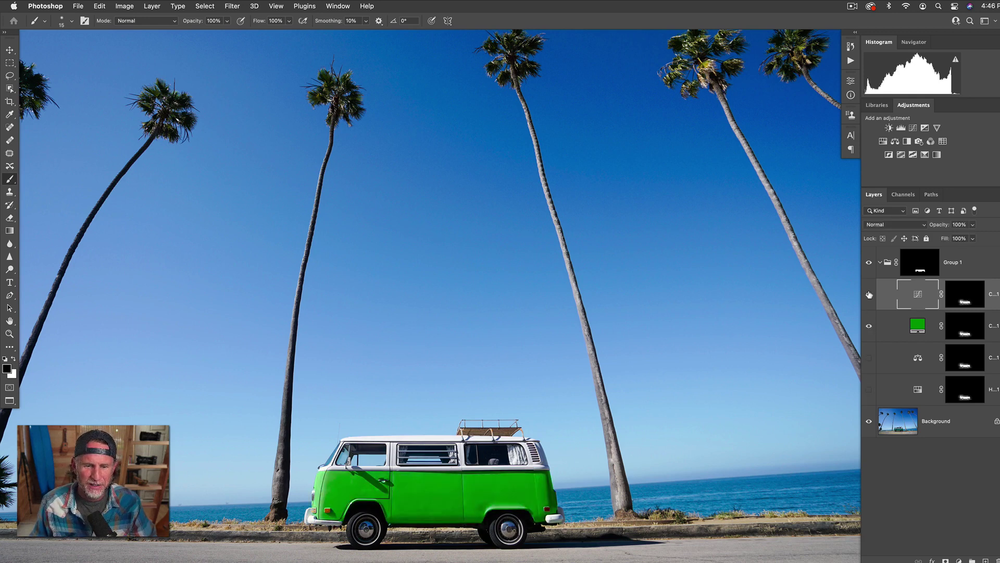
pyautogui.click(870, 325)
pyautogui.click(869, 358)
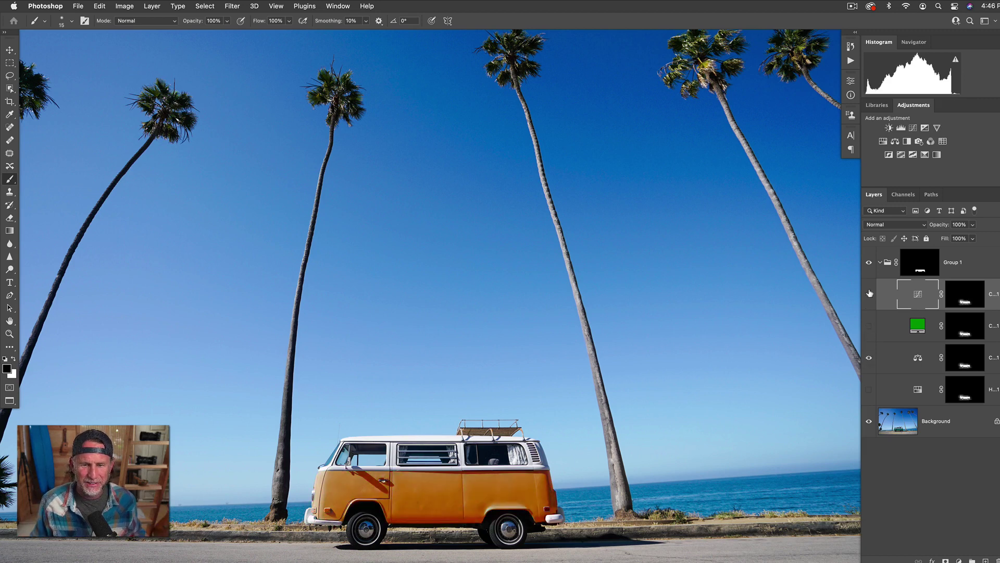
pyautogui.click(869, 294)
pyautogui.click(869, 295)
pyautogui.click(870, 389)
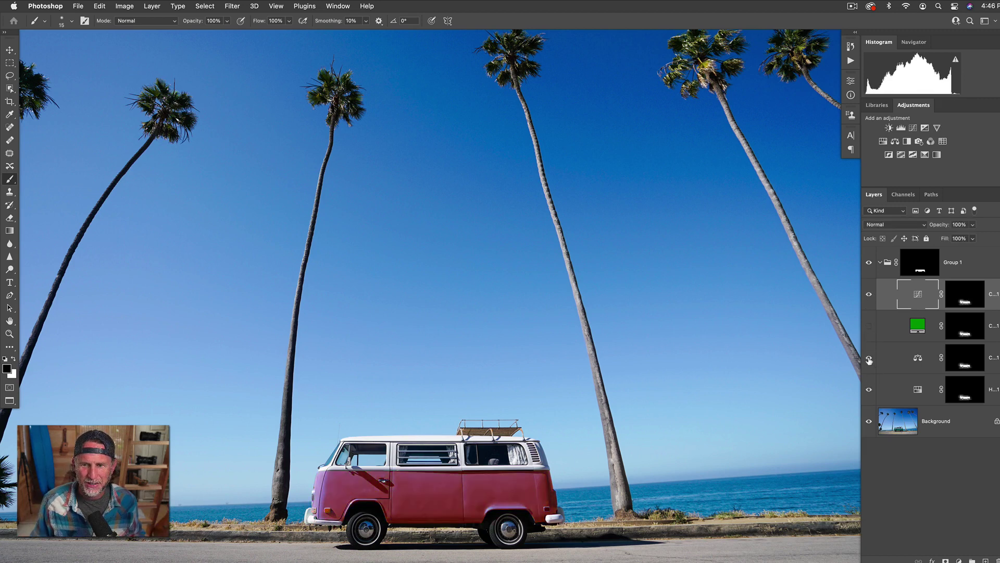
pyautogui.click(868, 358)
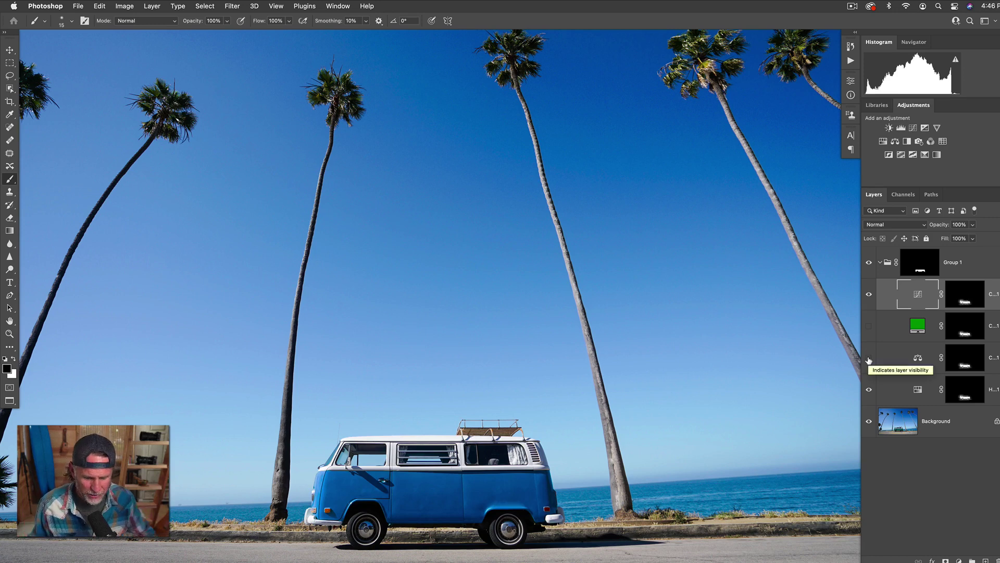
# Step: View the van closer and swap Hue/Saturation for Color Balance beneath Curves to show it in orange
pyautogui.press('super+plus')
pyautogui.press('super+plus')
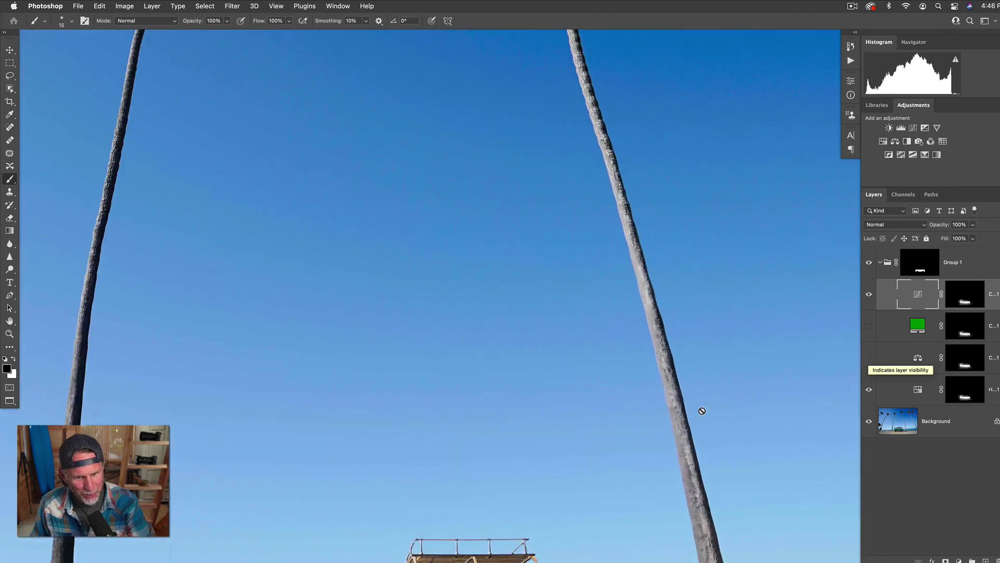
pyautogui.moveTo(623, 421); pyautogui.dragTo(700, 97)
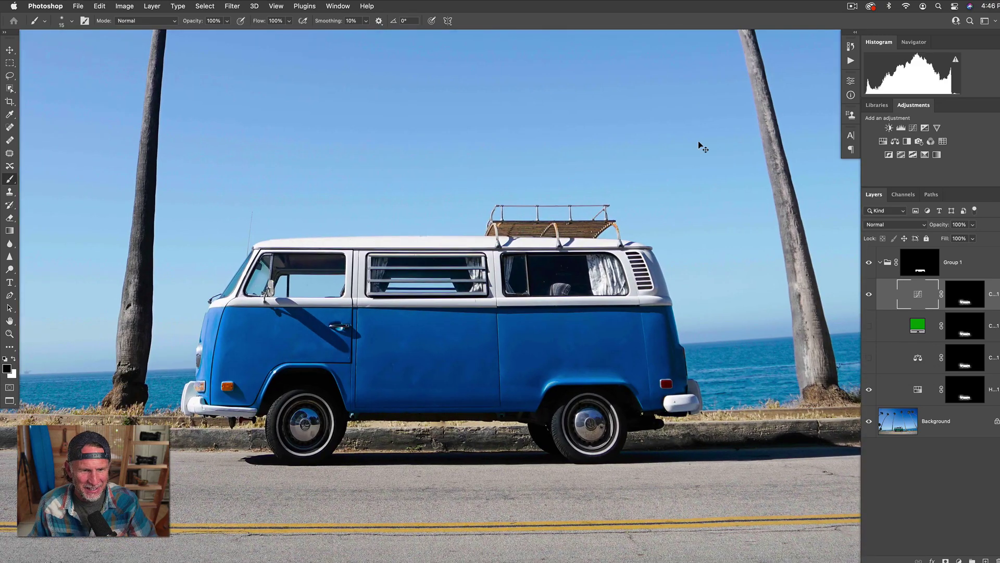
pyautogui.press('super+plus')
pyautogui.press('super+minus')
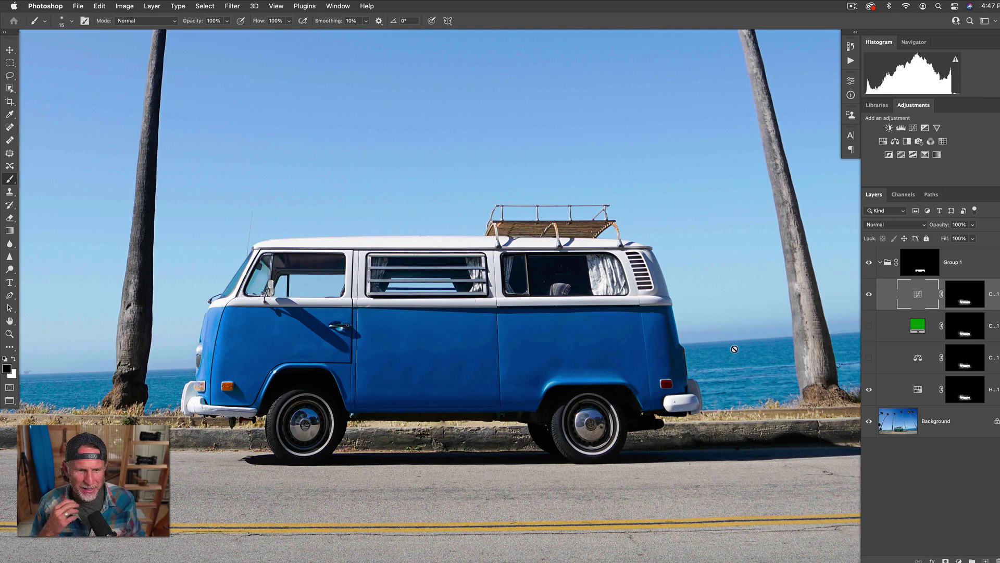
pyautogui.click(869, 389)
pyautogui.click(869, 358)
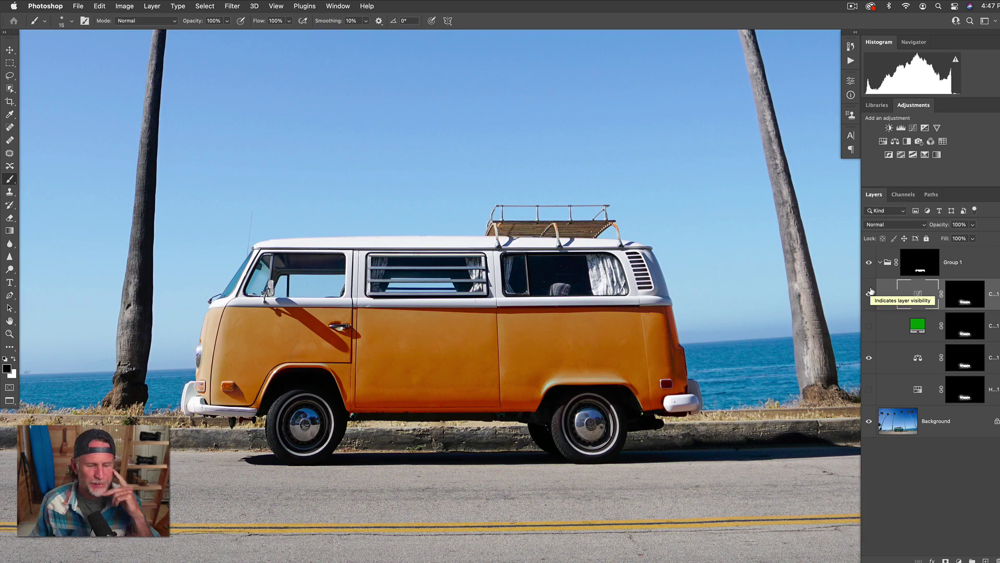
# Step: Quick-select the orange front door panel of the van on the Background layer
pyautogui.press('super+plus')
pyautogui.moveTo(360, 375); pyautogui.dragTo(649, 314)
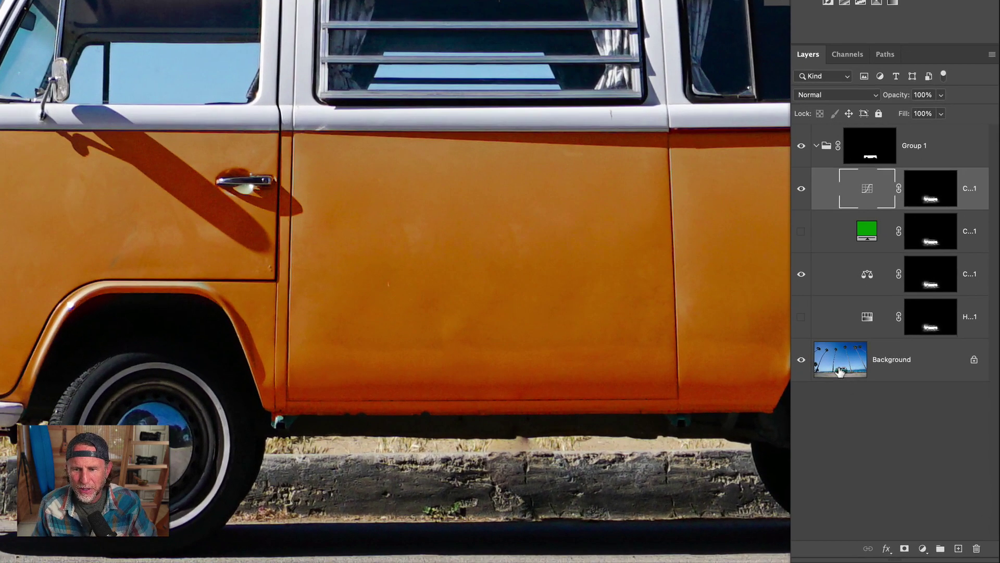
pyautogui.click(839, 370)
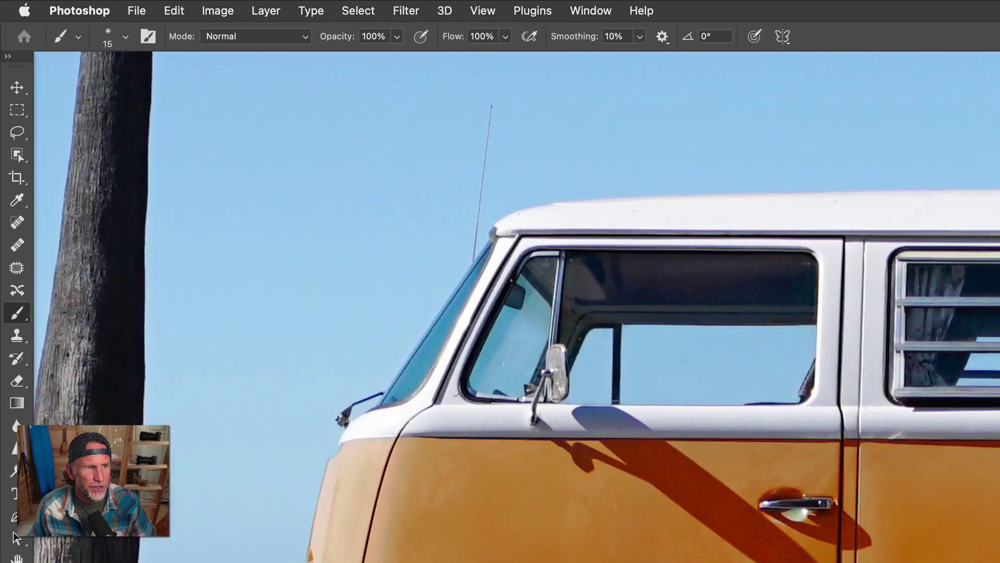
pyautogui.click(19, 158)
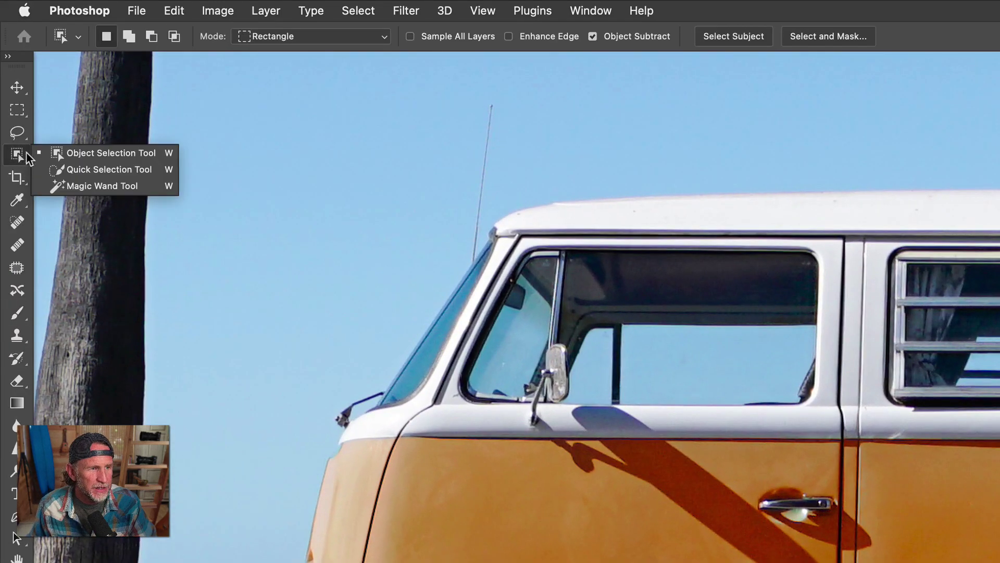
pyautogui.click(88, 169)
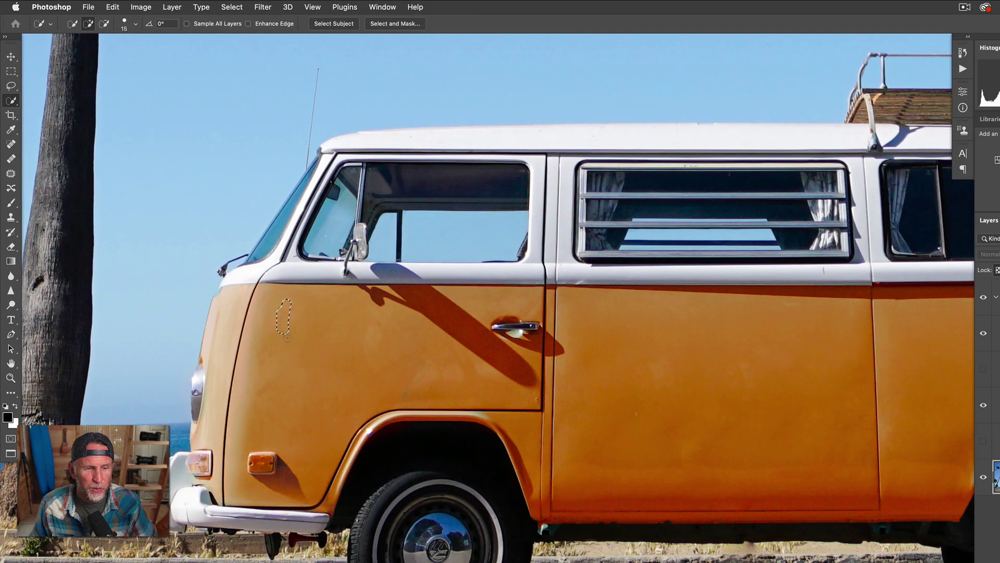
pyautogui.moveTo(282, 336)
pyautogui.mouseDown()
pyautogui.moveTo(500, 365)
pyautogui.moveTo(433, 300)
pyautogui.mouseUp()
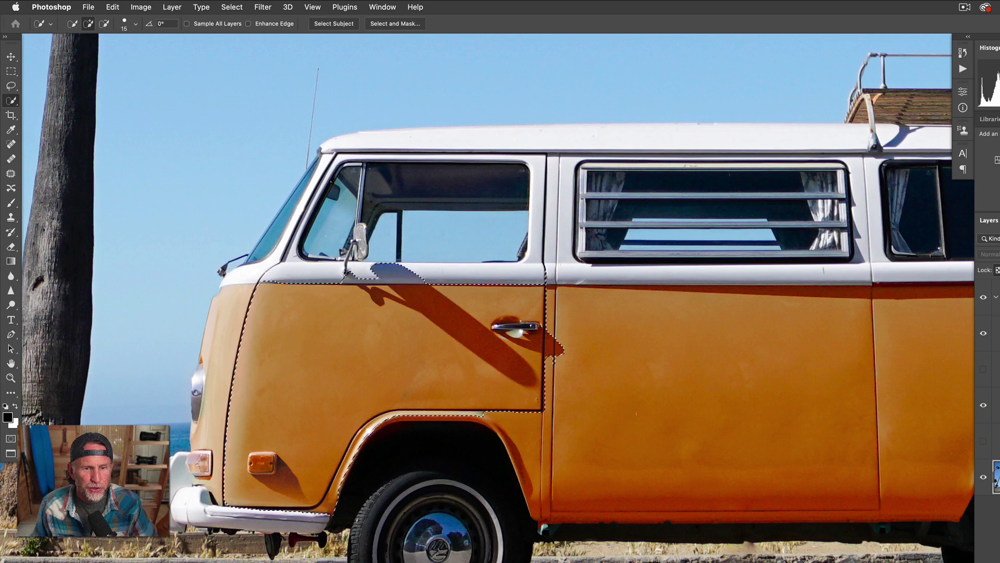
# Step: Subtract the white body strip and the shadow spill above the front panel's upper edge from the selection
pyautogui.press('alt')
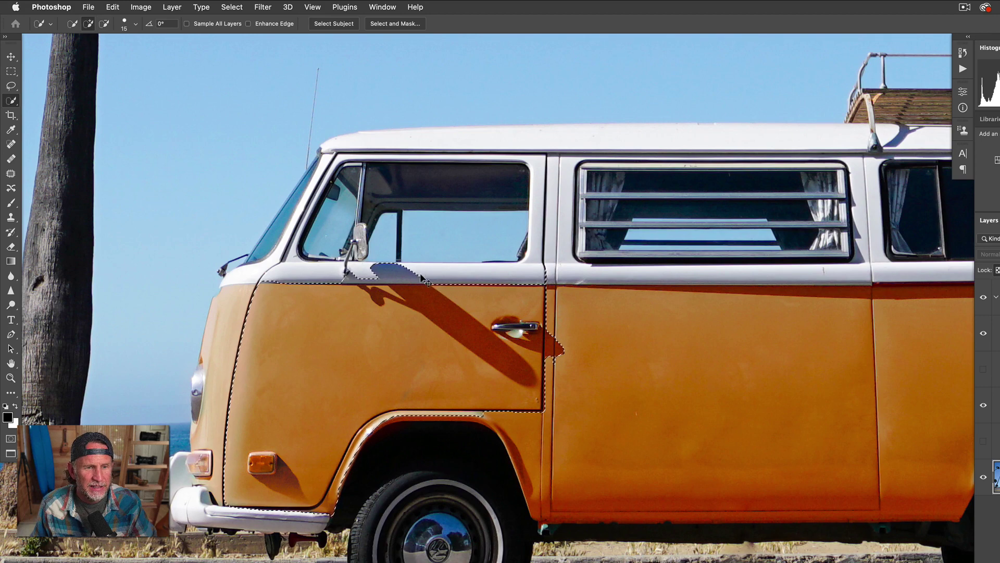
pyautogui.press('super+plus')
pyautogui.press('super+plus')
pyautogui.moveTo(393, 287); pyautogui.dragTo(510, 382)
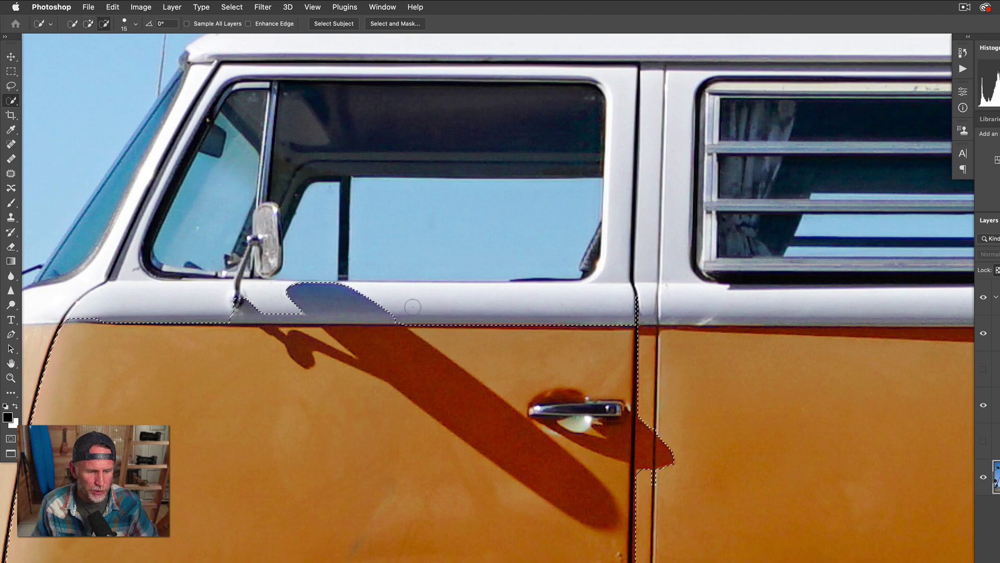
pyautogui.moveTo(406, 306); pyautogui.dragTo(294, 306)
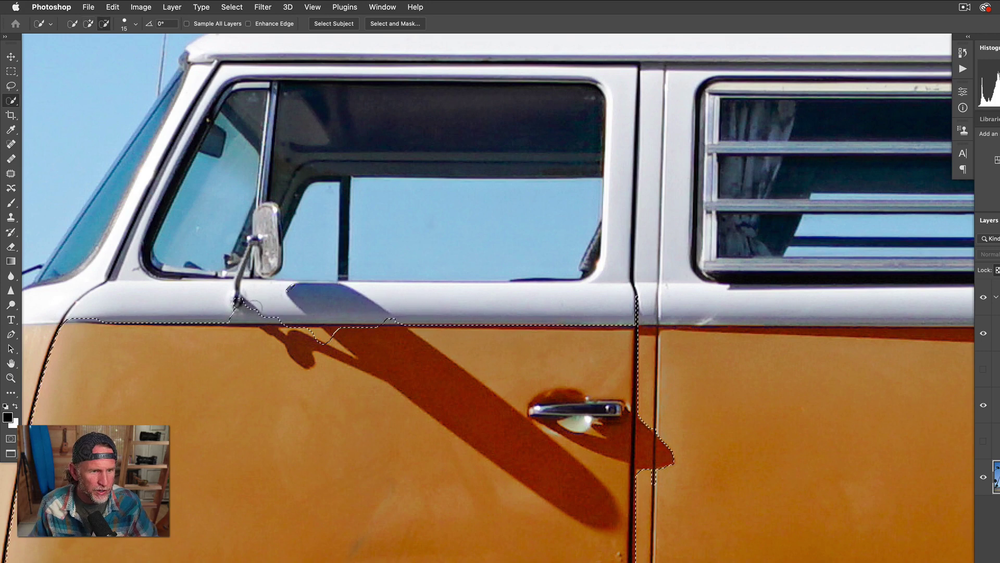
pyautogui.moveTo(224, 310); pyautogui.dragTo(265, 309)
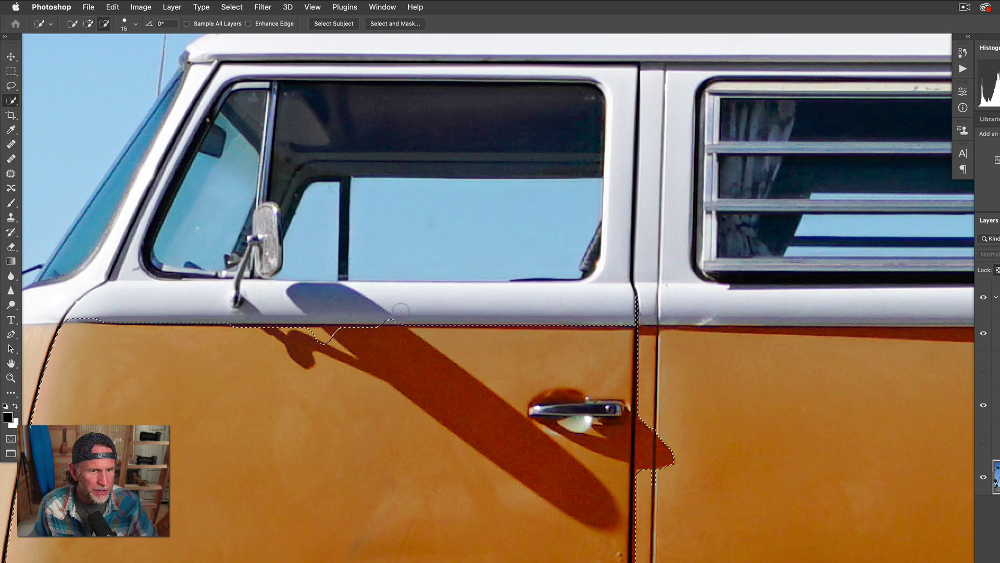
pyautogui.moveTo(401, 310)
pyautogui.mouseDown()
pyautogui.moveTo(334, 335)
pyautogui.moveTo(316, 329)
pyautogui.mouseUp()
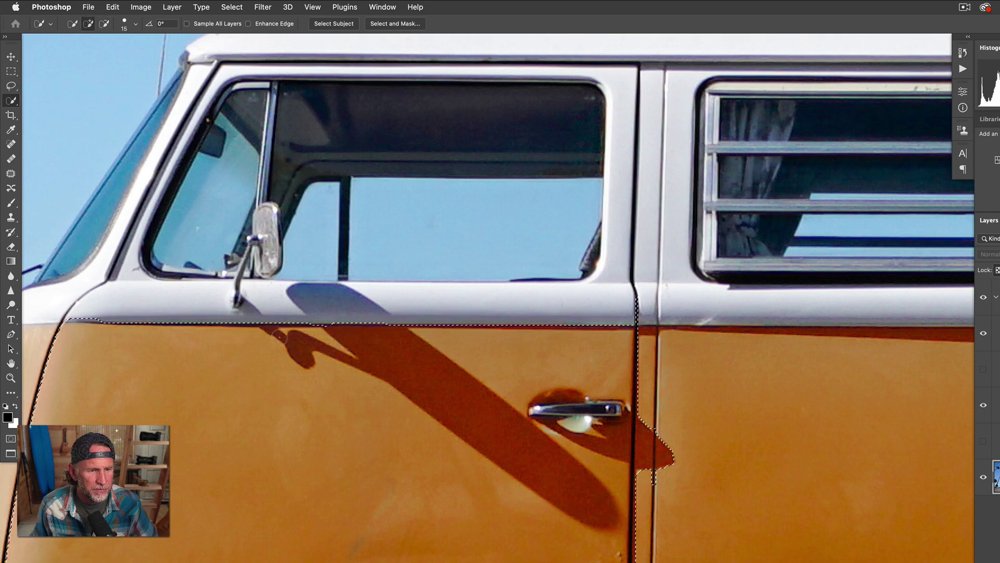
pyautogui.press('alt')
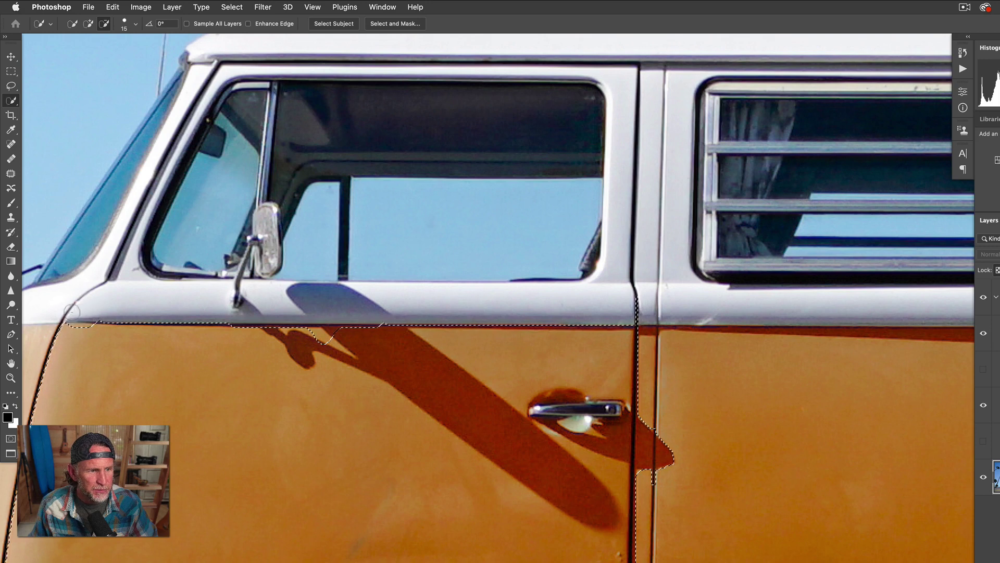
pyautogui.keyDown('alt'); pyautogui.click(116, 311); pyautogui.keyUp('alt')
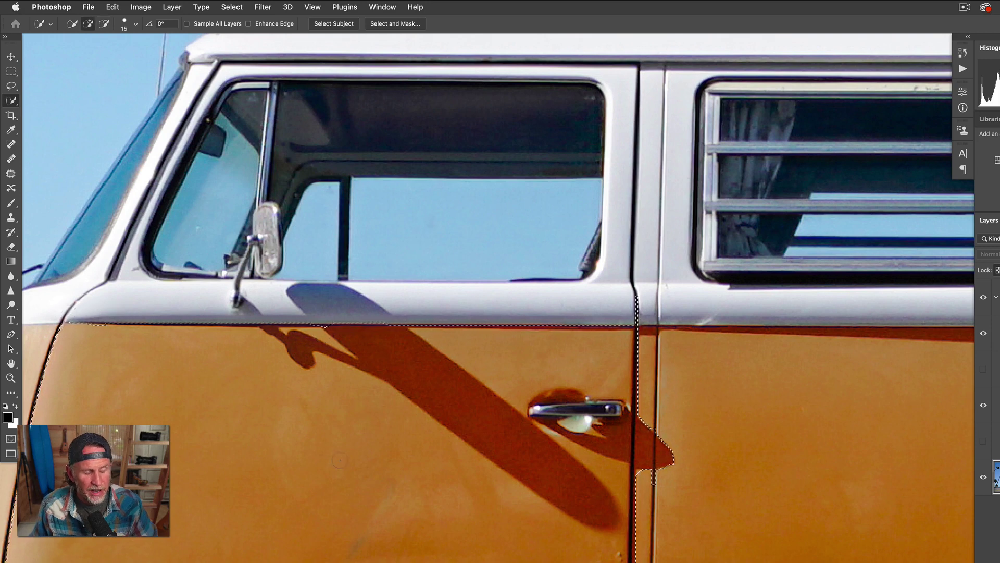
# Step: Trim the selection to the door's rear edge by subtracting the shadow spill, and add the door handle area back
pyautogui.press('alt')
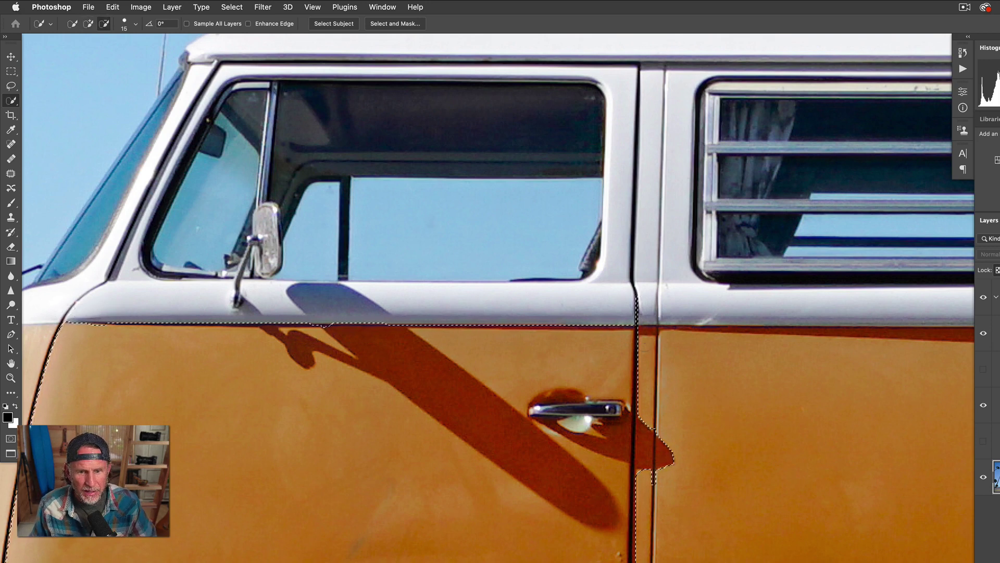
pyautogui.moveTo(646, 435)
pyautogui.mouseDown()
pyautogui.moveTo(644, 482)
pyautogui.moveTo(666, 452)
pyautogui.moveTo(665, 434)
pyautogui.moveTo(665, 458)
pyautogui.mouseUp()
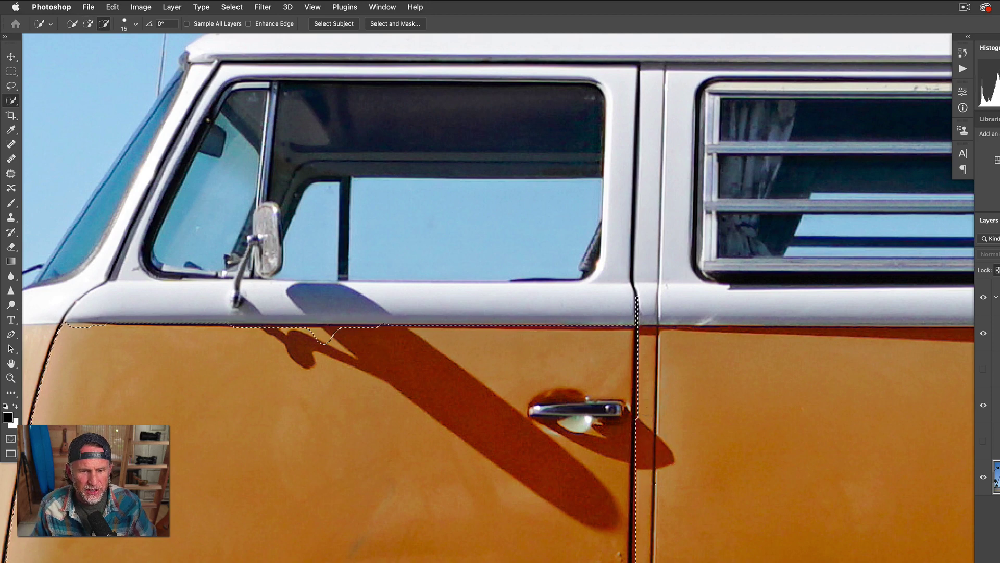
pyautogui.click(638, 435)
pyautogui.keyDown('alt'); pyautogui.click(643, 309); pyautogui.keyUp('alt')
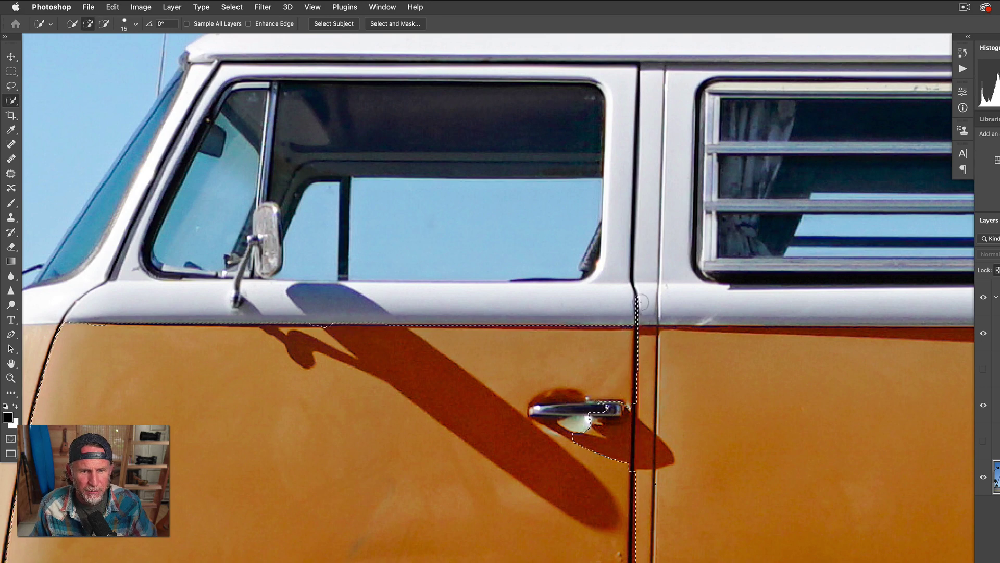
pyautogui.click(627, 375)
pyautogui.moveTo(634, 373); pyautogui.dragTo(633, 355)
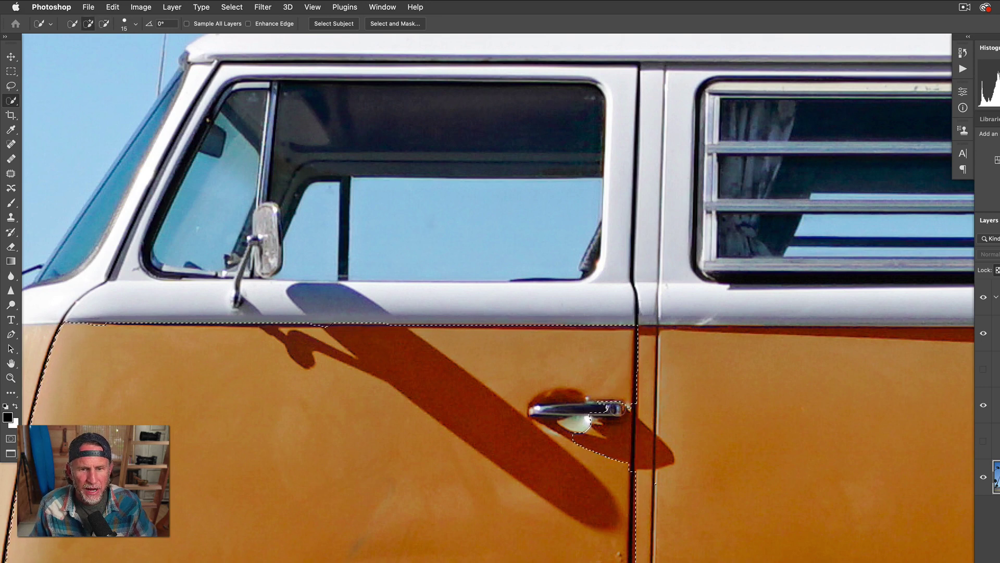
pyautogui.moveTo(604, 416); pyautogui.dragTo(616, 432)
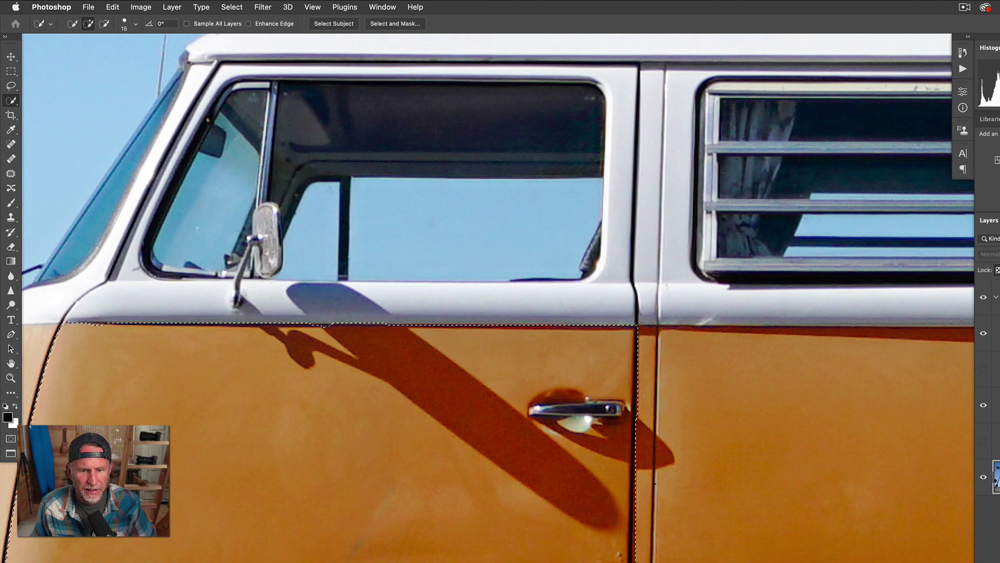
# Step: Subtract the wheel-arch trim and the bumper-side spill so the selection follows the front panel's lower edge
pyautogui.moveTo(487, 521); pyautogui.dragTo(300, 522)
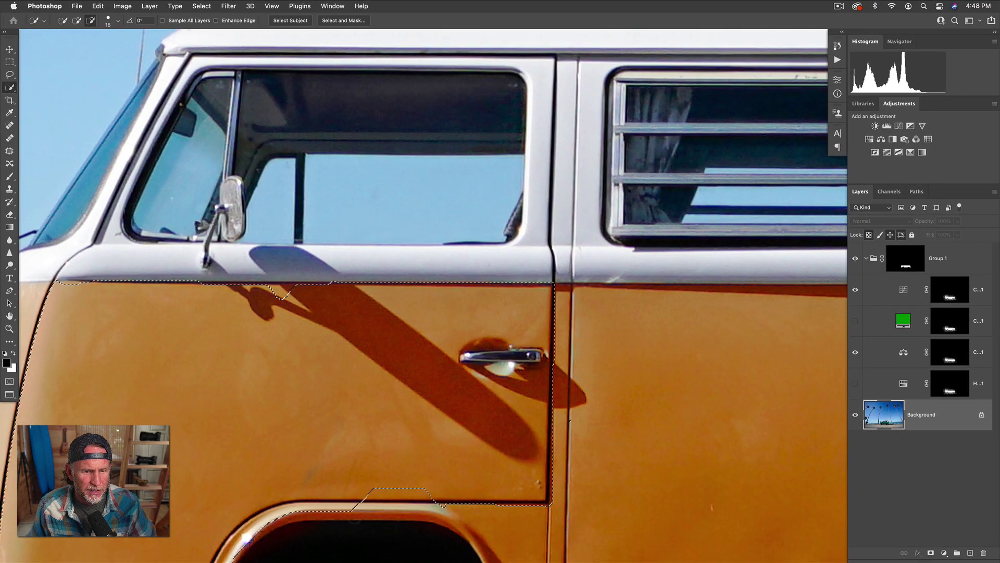
pyautogui.moveTo(439, 490); pyautogui.dragTo(320, 490)
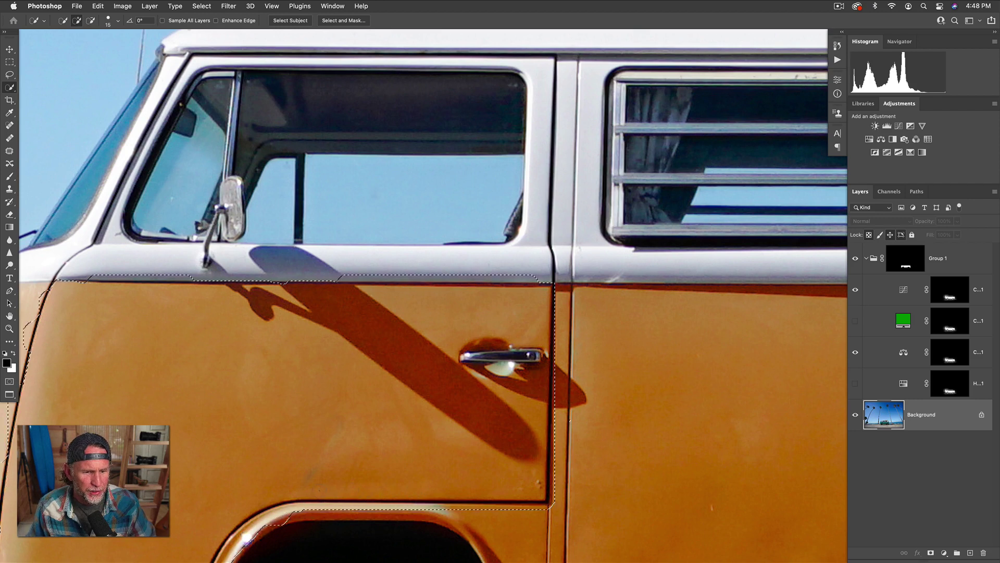
pyautogui.moveTo(394, 463); pyautogui.dragTo(533, 350)
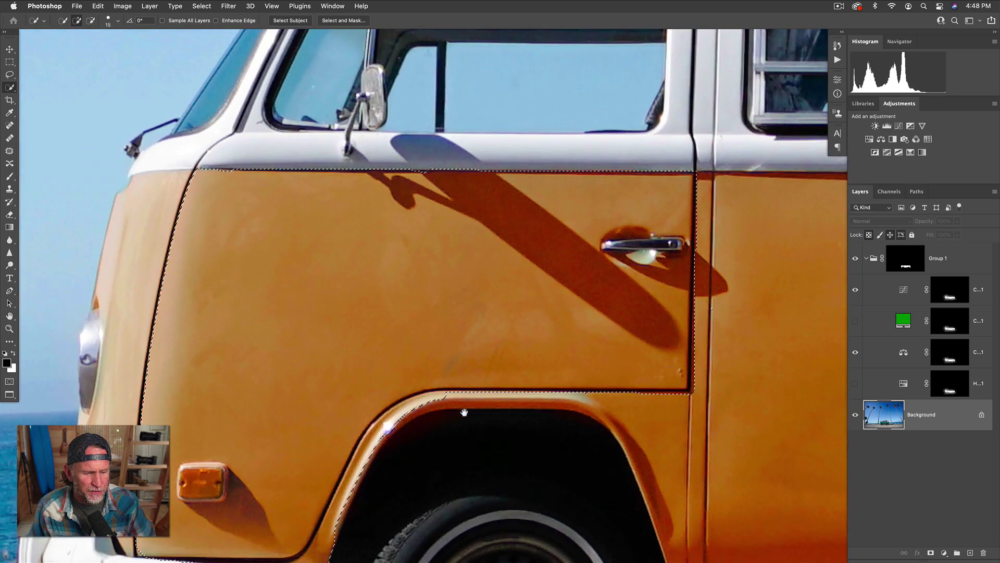
pyautogui.moveTo(463, 431); pyautogui.dragTo(493, 385)
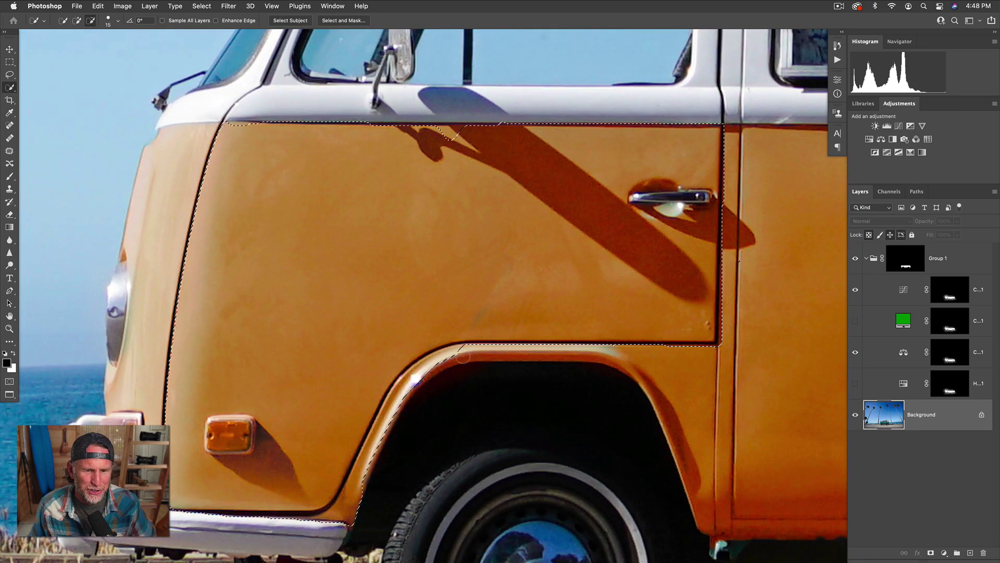
pyautogui.moveTo(472, 352)
pyautogui.mouseDown()
pyautogui.moveTo(411, 389)
pyautogui.moveTo(374, 447)
pyautogui.moveTo(416, 395)
pyautogui.mouseUp()
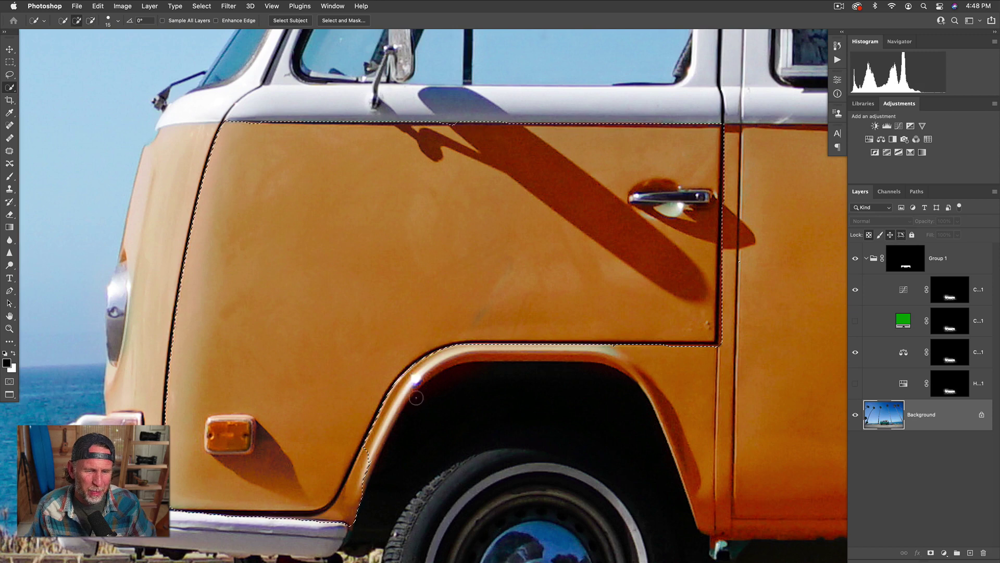
pyautogui.moveTo(383, 490); pyautogui.dragTo(366, 487)
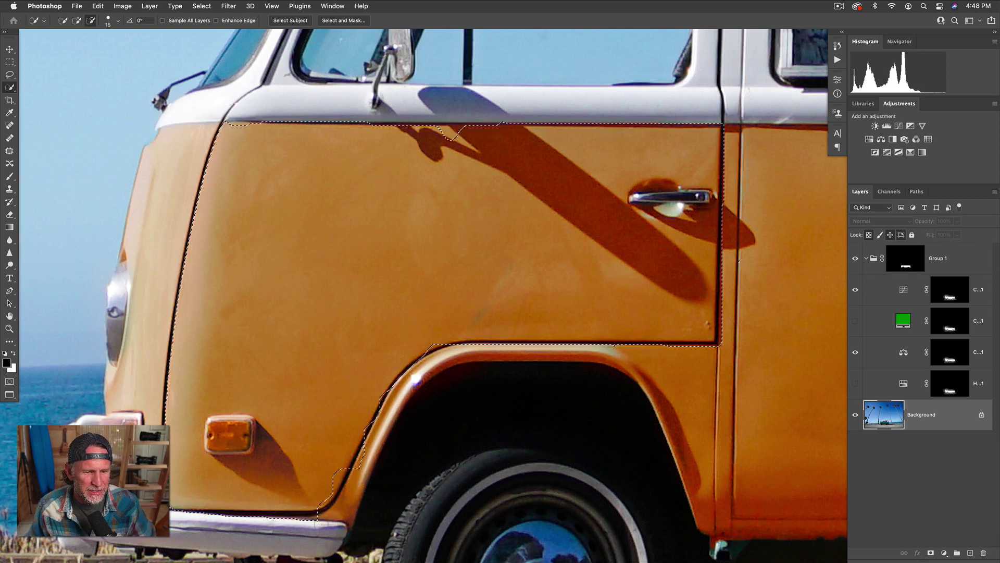
pyautogui.moveTo(367, 487); pyautogui.dragTo(360, 495)
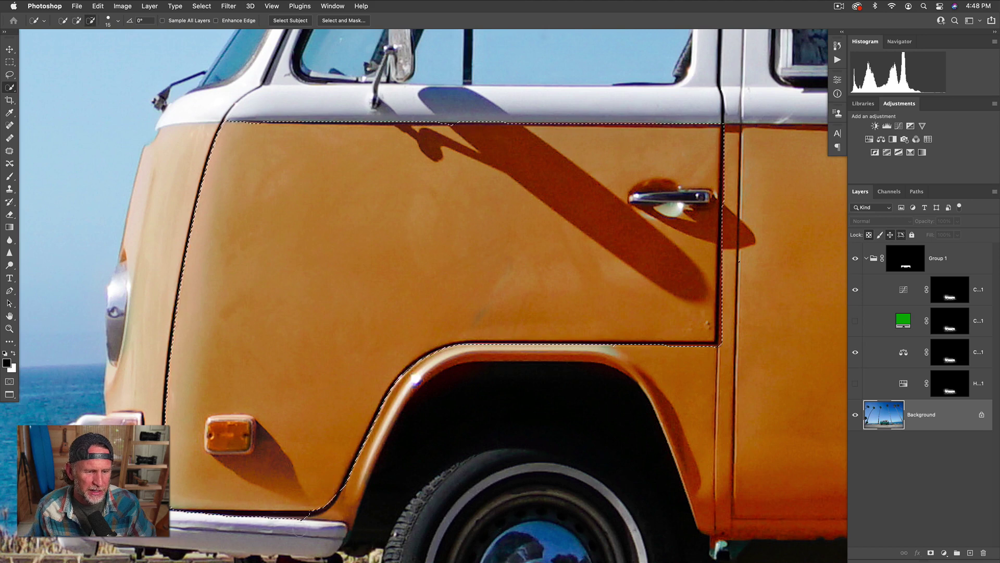
pyautogui.moveTo(284, 513); pyautogui.dragTo(267, 521)
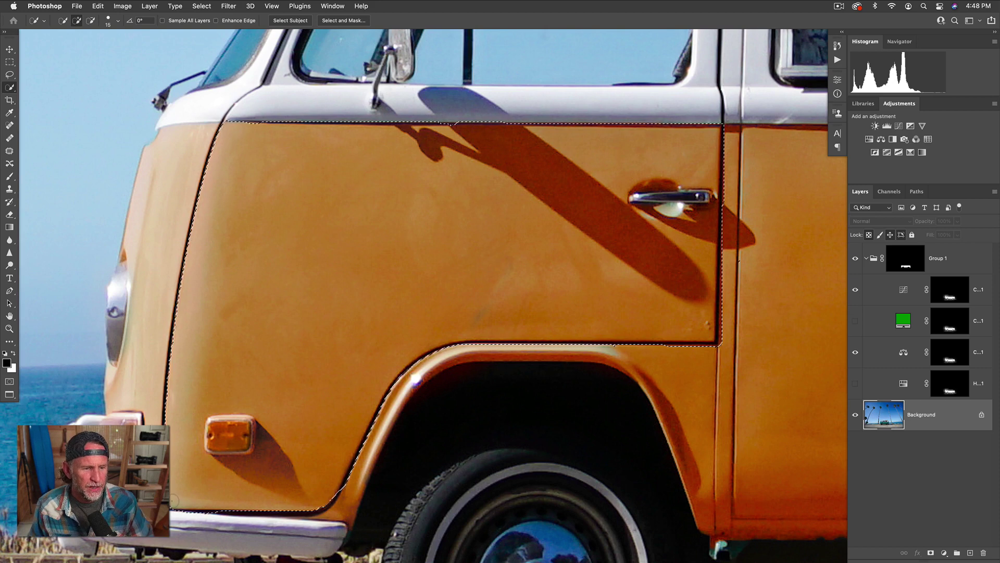
pyautogui.moveTo(190, 496)
pyautogui.mouseDown()
pyautogui.moveTo(290, 473)
pyautogui.moveTo(420, 321)
pyautogui.mouseUp()
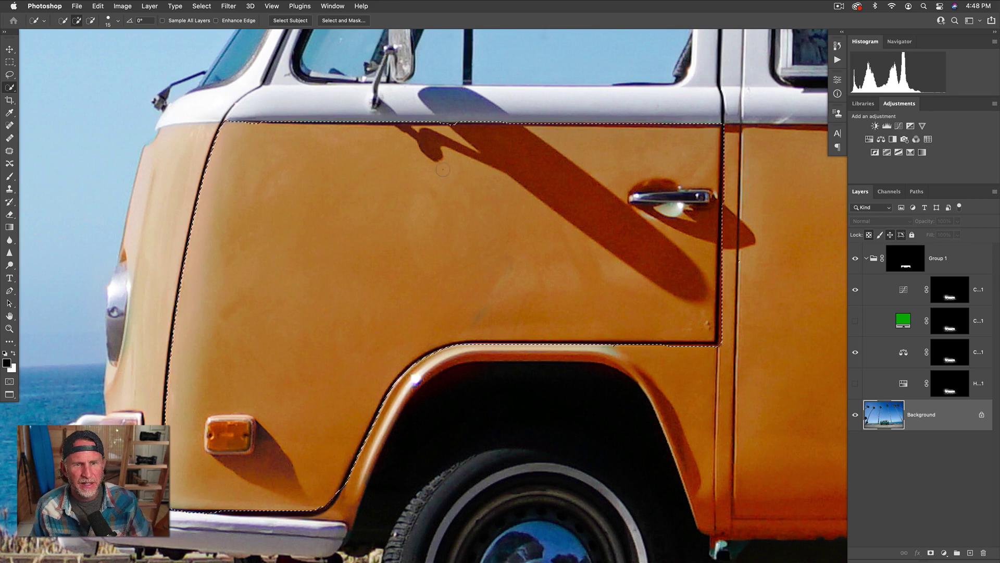
pyautogui.moveTo(576, 192); pyautogui.dragTo(524, 223)
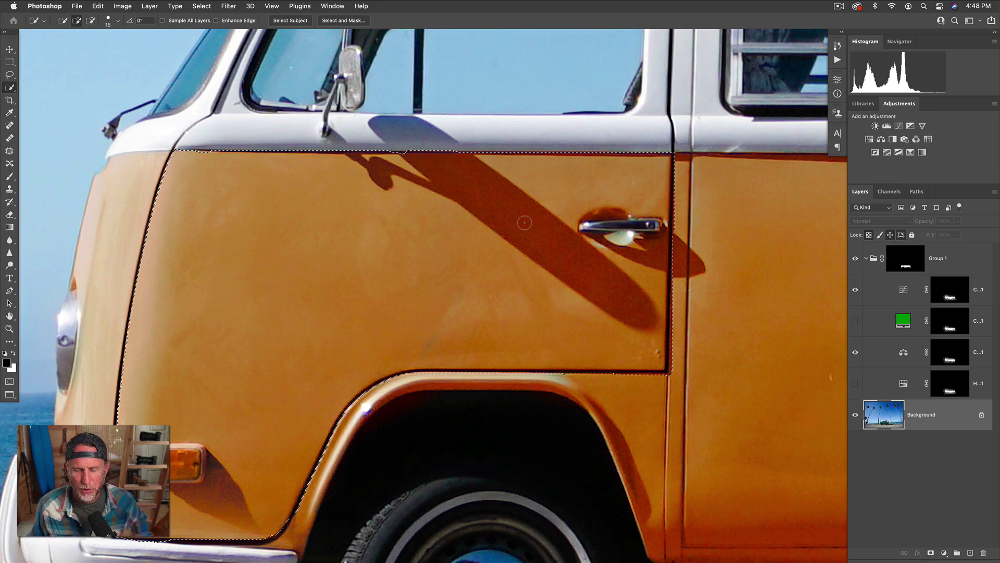
# Step: Add a Hue/Saturation layer masked by the front panel selection directly above the Curves layer in Group 1
pyautogui.click(903, 293)
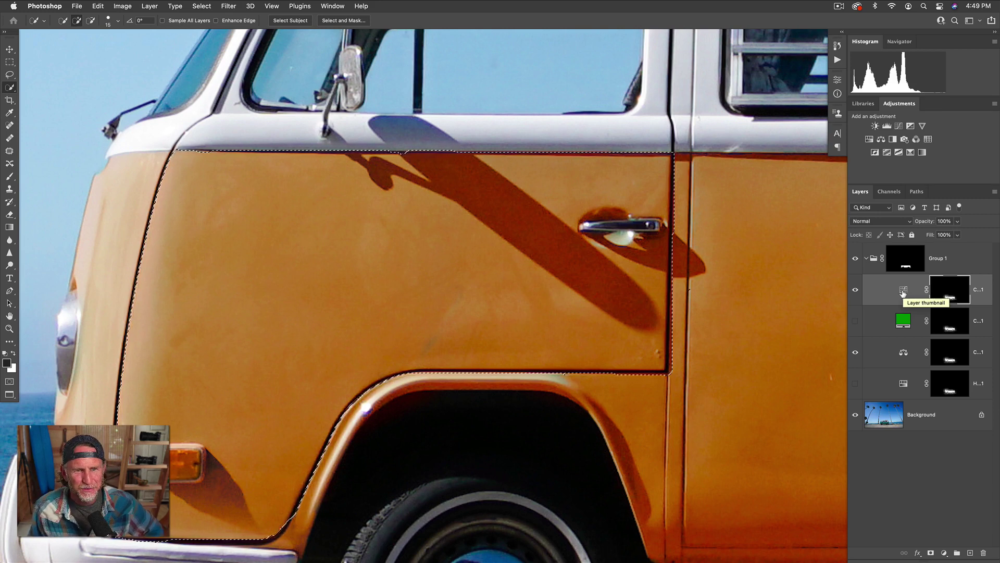
pyautogui.click(868, 259)
pyautogui.click(868, 259)
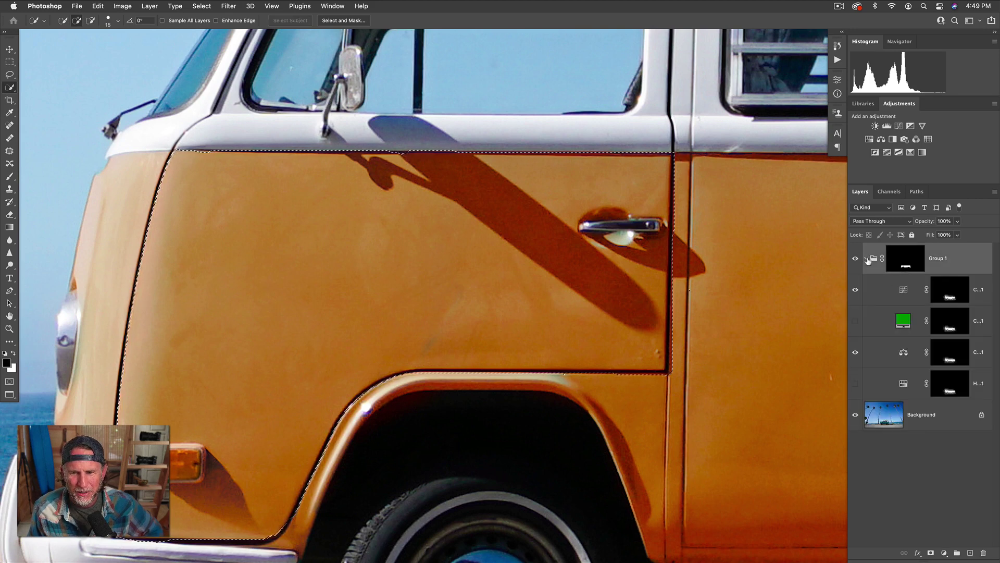
pyautogui.click(905, 292)
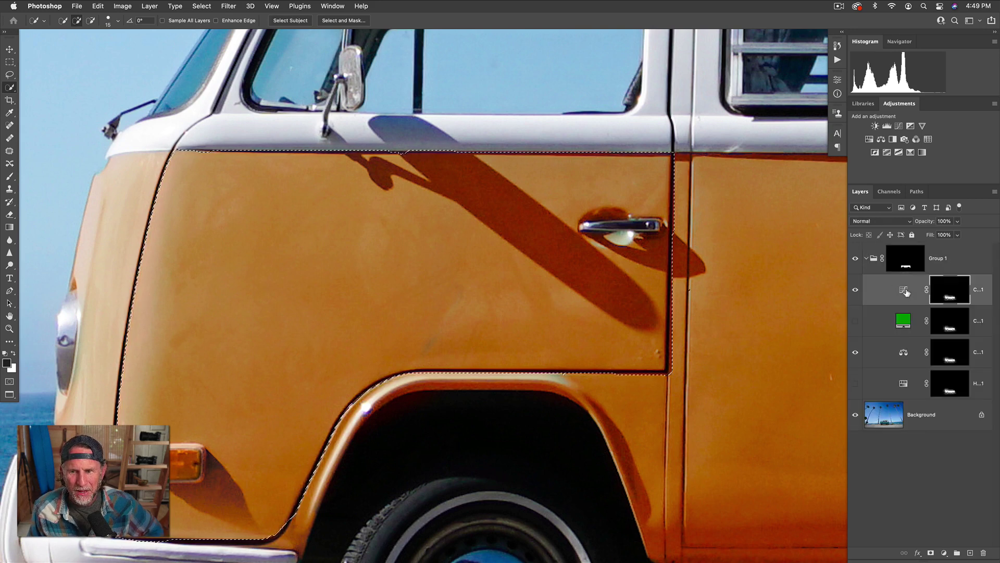
pyautogui.click(869, 140)
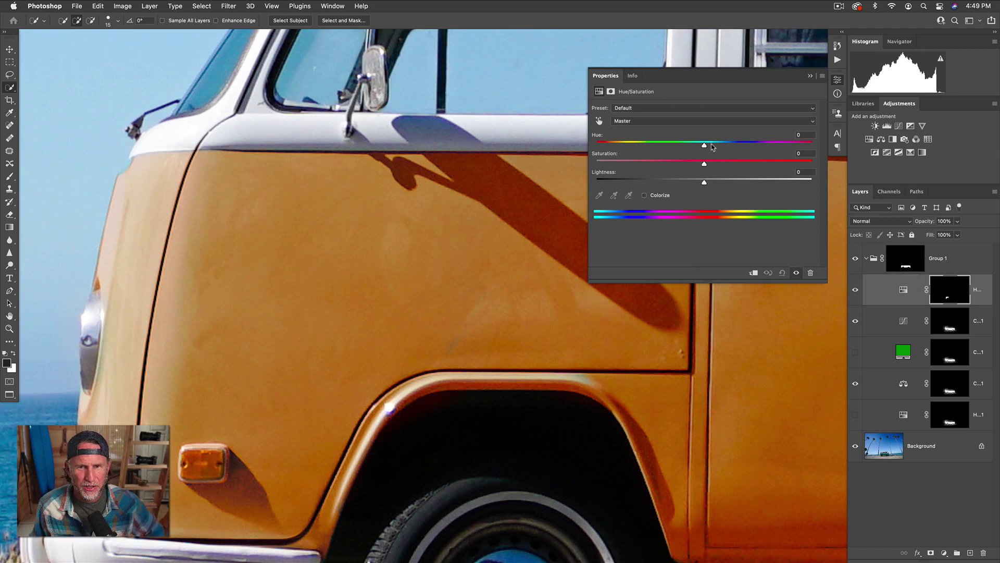
# Step: Colorize the front panel deep blue with Hue 238, Saturation 42 and Lightness -7
pyautogui.moveTo(704, 146); pyautogui.dragTo(595, 147)
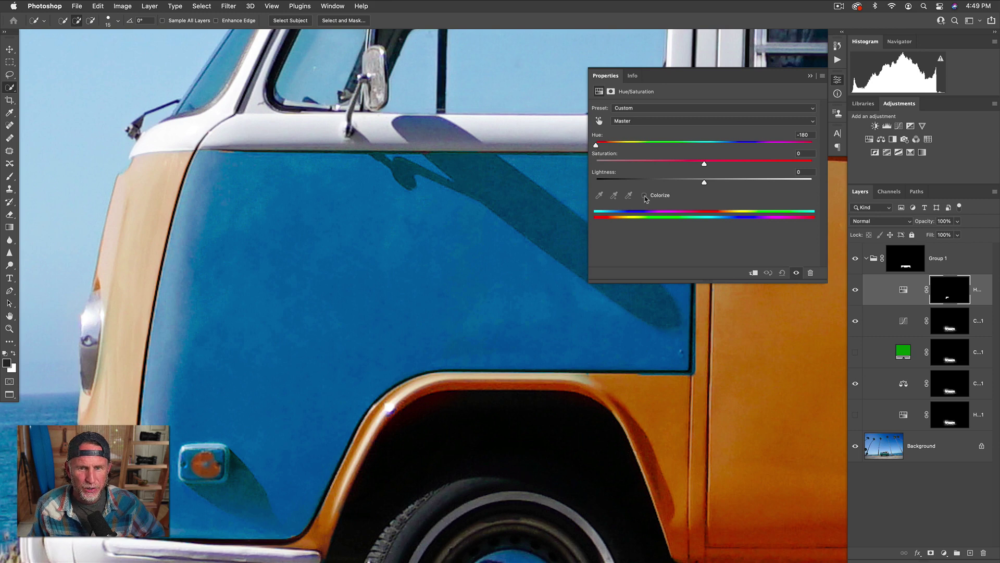
pyautogui.click(645, 196)
pyautogui.moveTo(688, 144); pyautogui.dragTo(735, 147)
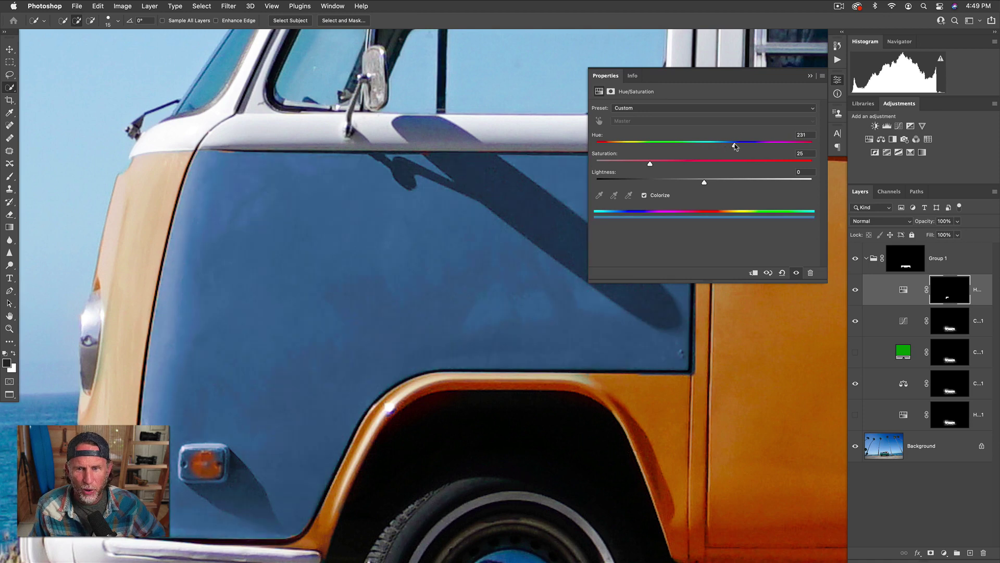
pyautogui.moveTo(650, 165); pyautogui.dragTo(737, 147)
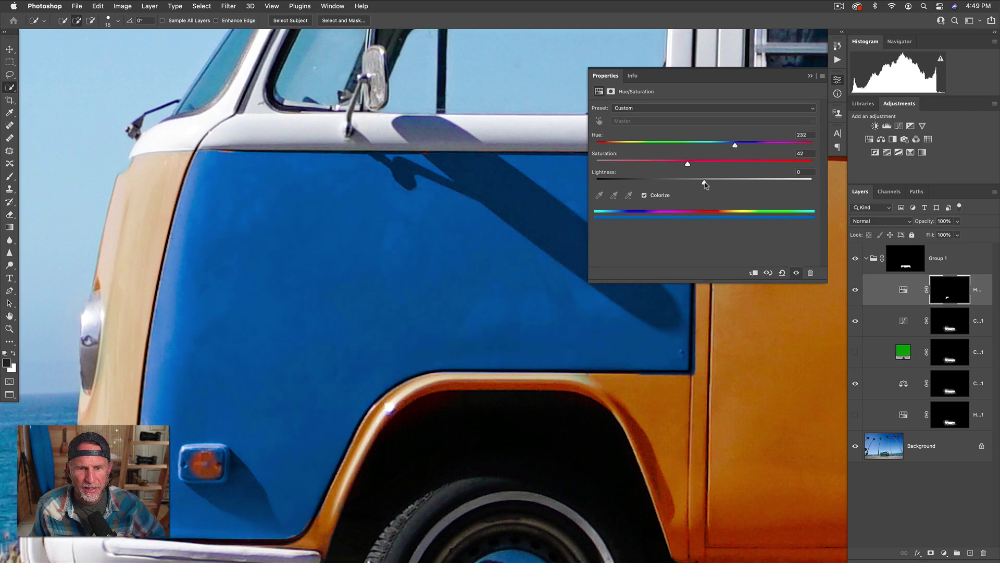
pyautogui.moveTo(705, 184); pyautogui.dragTo(697, 183)
pyautogui.moveTo(735, 145); pyautogui.dragTo(741, 147)
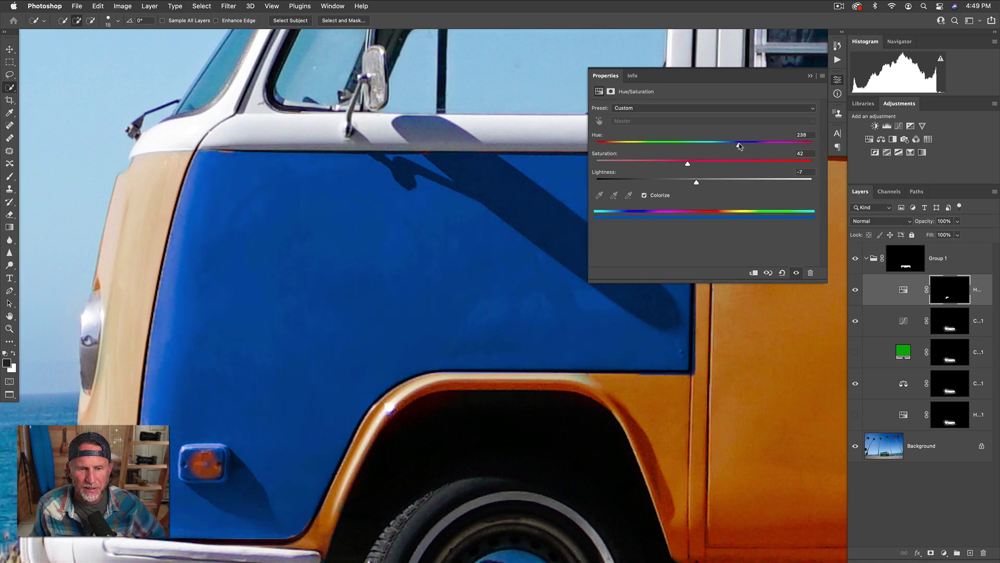
# Step: Brush the blue off the turn signal and the door handle with black on the front panel's Hue/Saturation mask
pyautogui.click(810, 76)
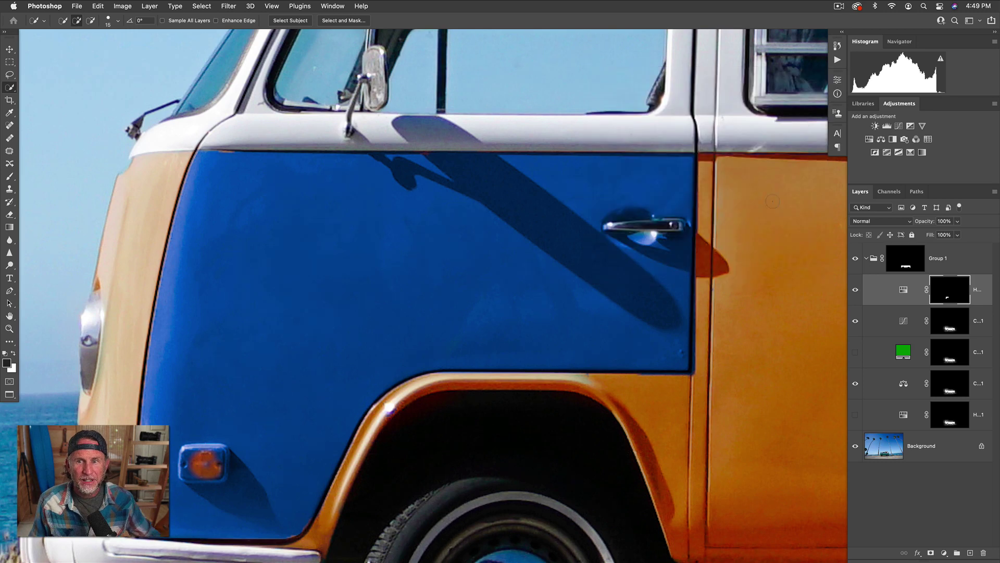
pyautogui.click(12, 177)
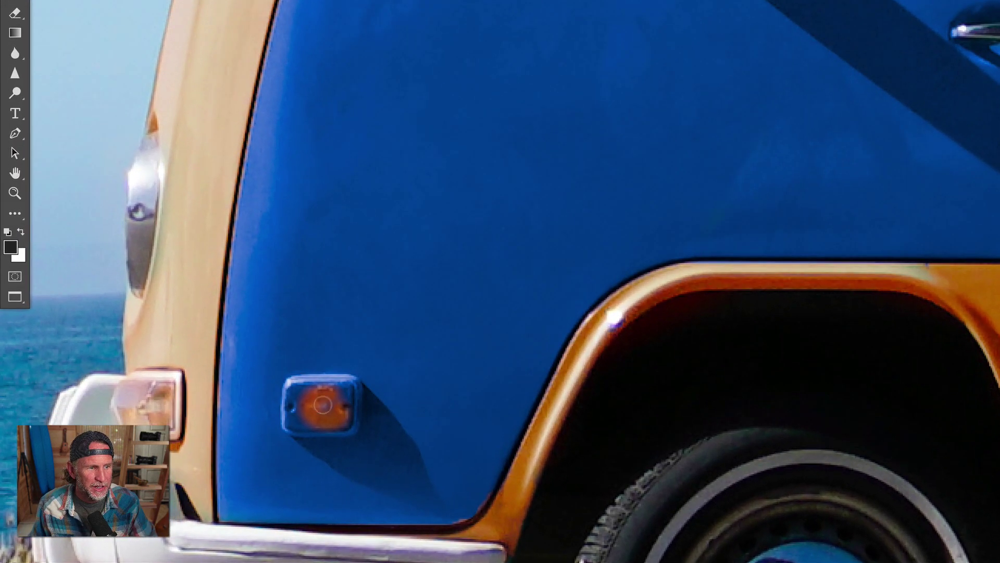
pyautogui.moveTo(360, 420)
pyautogui.mouseDown()
pyautogui.moveTo(339, 391)
pyautogui.moveTo(317, 389)
pyautogui.moveTo(298, 390)
pyautogui.moveTo(295, 423)
pyautogui.moveTo(349, 414)
pyautogui.moveTo(351, 388)
pyautogui.moveTo(329, 381)
pyautogui.moveTo(292, 386)
pyautogui.moveTo(293, 425)
pyautogui.moveTo(349, 424)
pyautogui.moveTo(350, 390)
pyautogui.moveTo(346, 412)
pyautogui.moveTo(325, 404)
pyautogui.mouseUp()
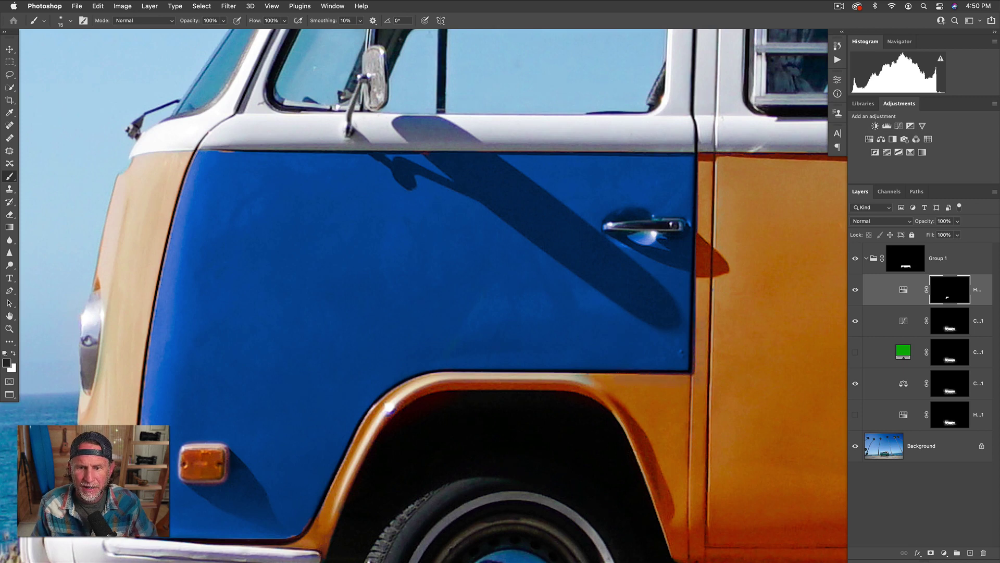
pyautogui.moveTo(680, 226); pyautogui.dragTo(614, 225)
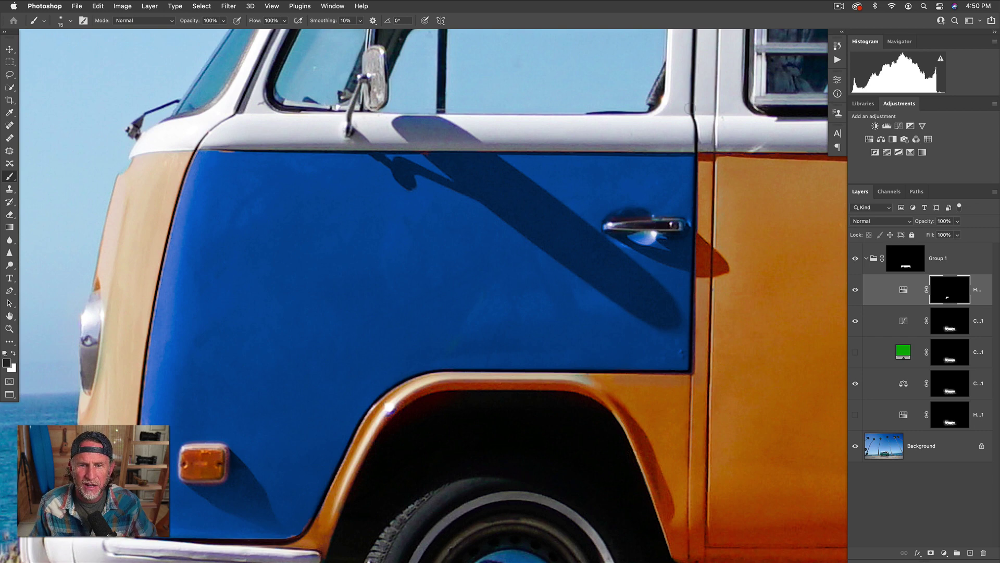
pyautogui.press('x')
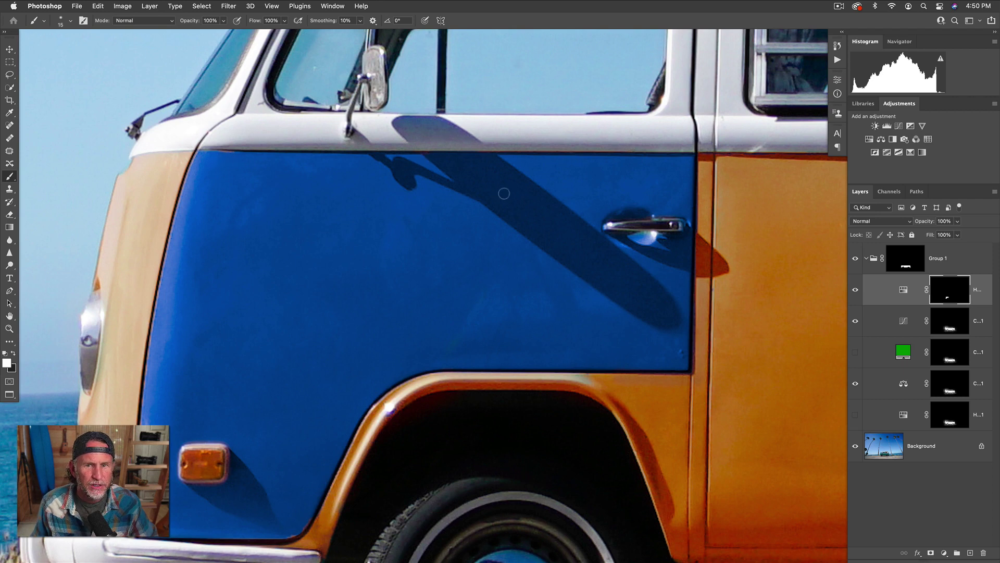
# Step: Compare the whole van with and without the blue Hue/Saturation layer and the Curves layer
pyautogui.press('super+minus')
pyautogui.press('super+minus')
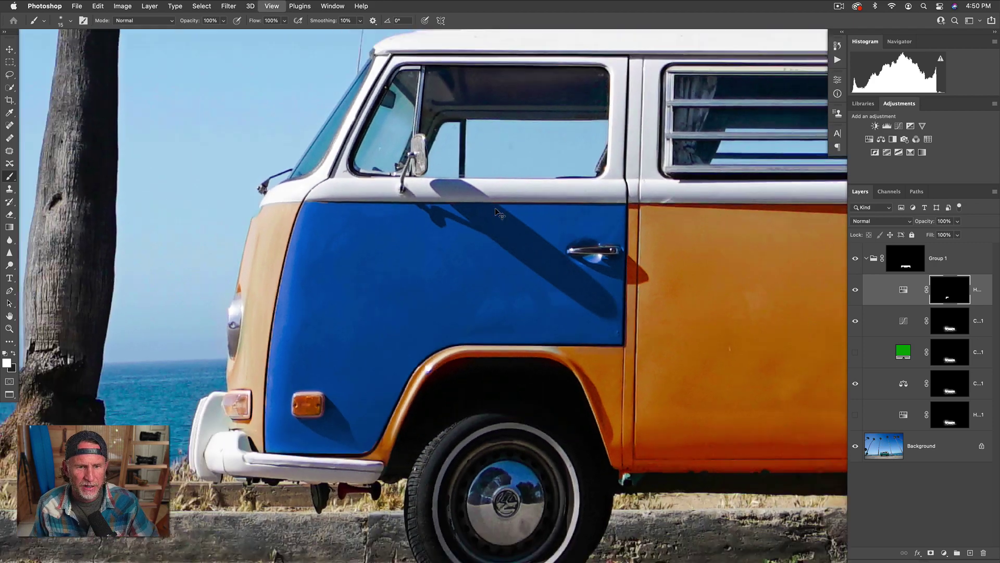
pyautogui.moveTo(664, 259); pyautogui.dragTo(432, 266)
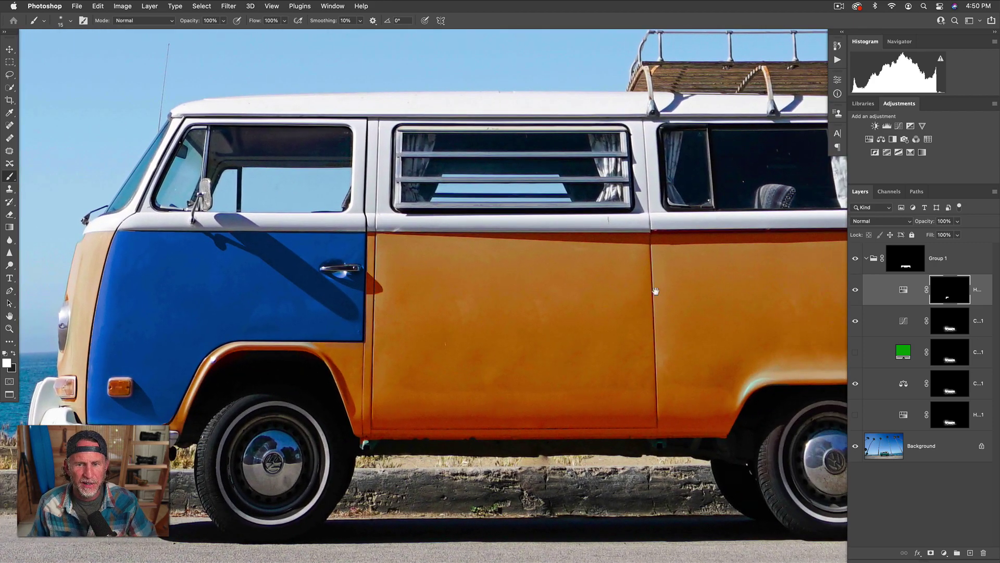
pyautogui.click(854, 289)
pyautogui.click(854, 289)
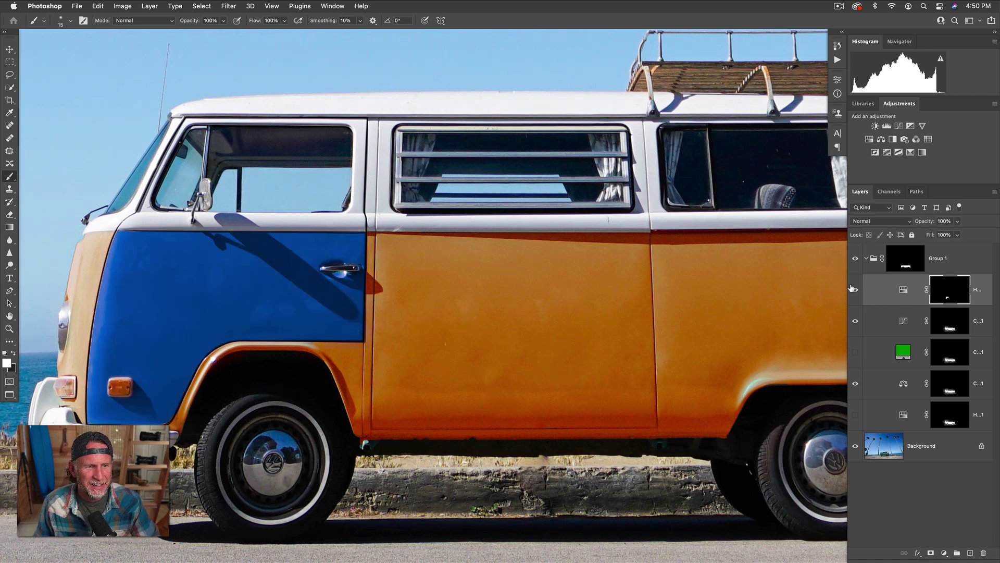
pyautogui.click(855, 289)
pyautogui.click(854, 289)
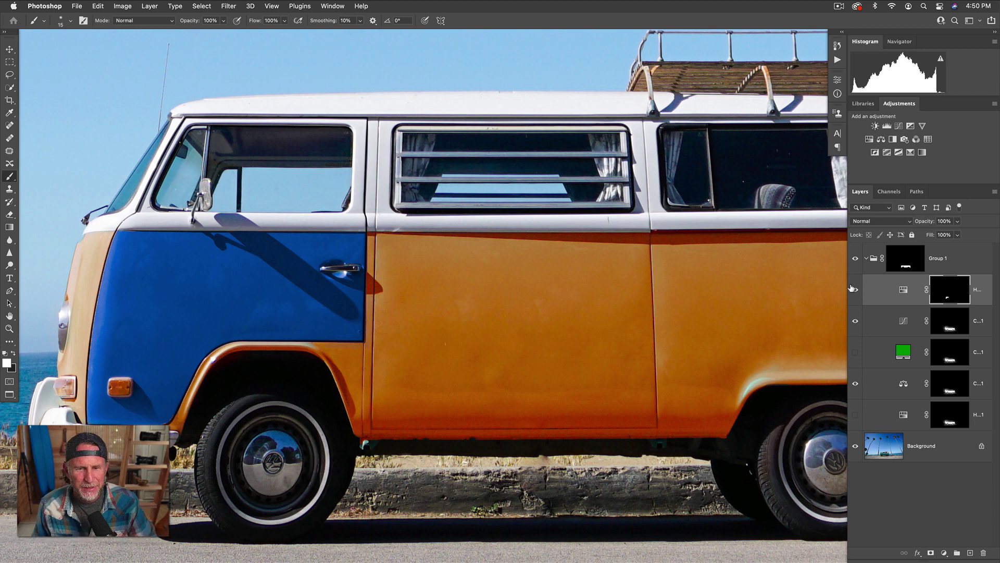
pyautogui.press('super+minus')
pyautogui.moveTo(637, 303); pyautogui.dragTo(569, 307)
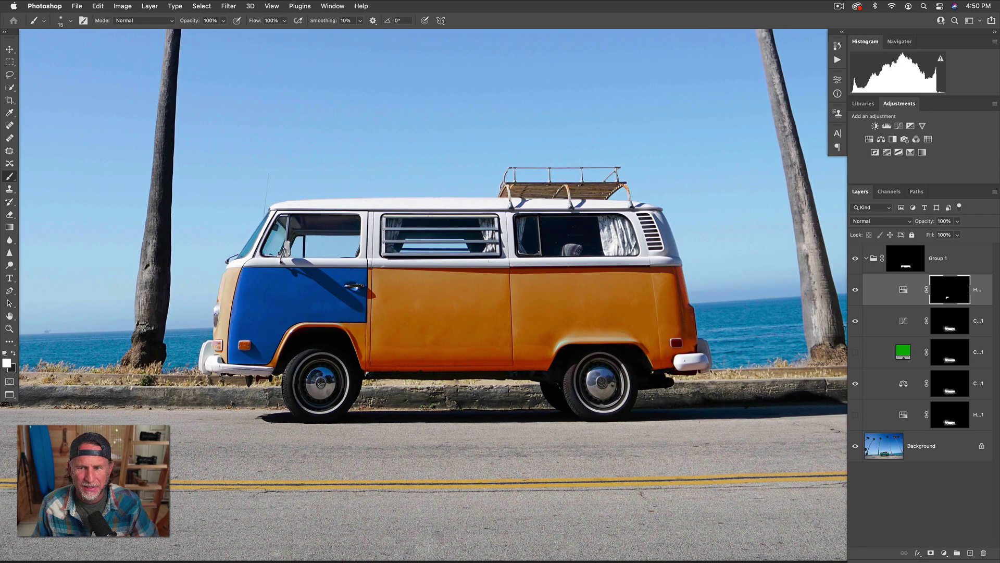
pyautogui.click(856, 321)
pyautogui.click(856, 321)
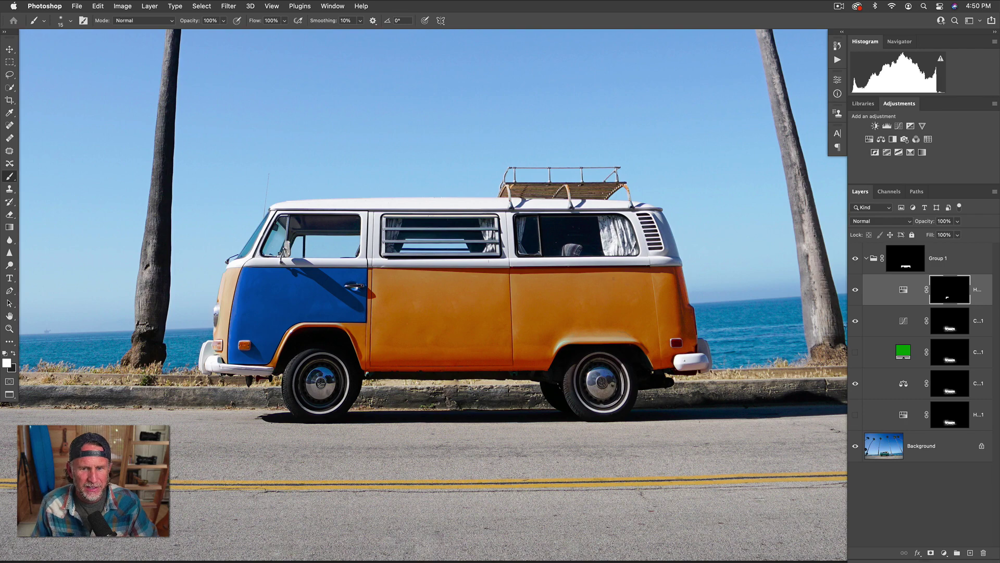
# Step: Select the van's rear body panel from the Background layer using the Quick Selection tool with a size 35 brush
pyautogui.press('super+plus')
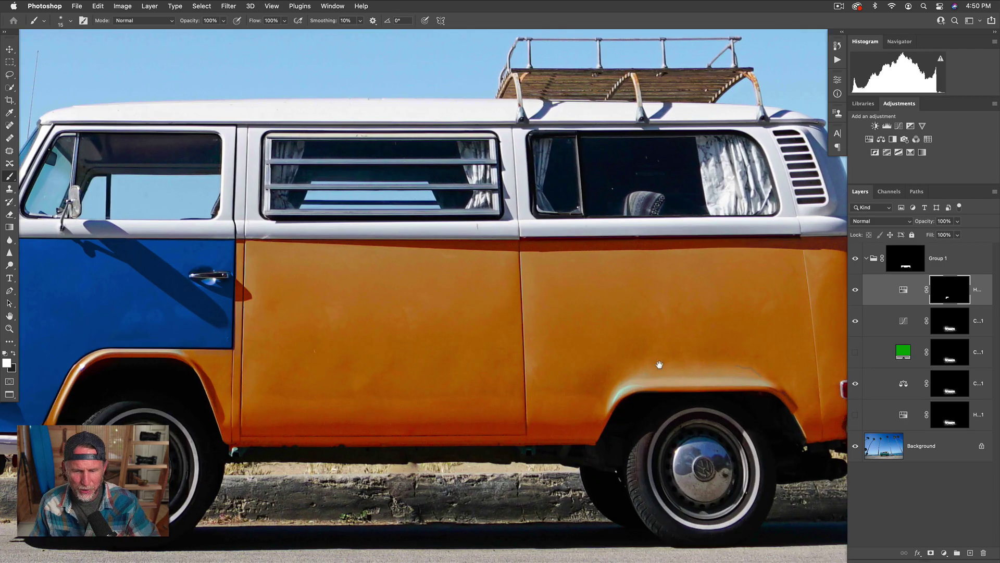
pyautogui.moveTo(658, 360); pyautogui.dragTo(520, 350)
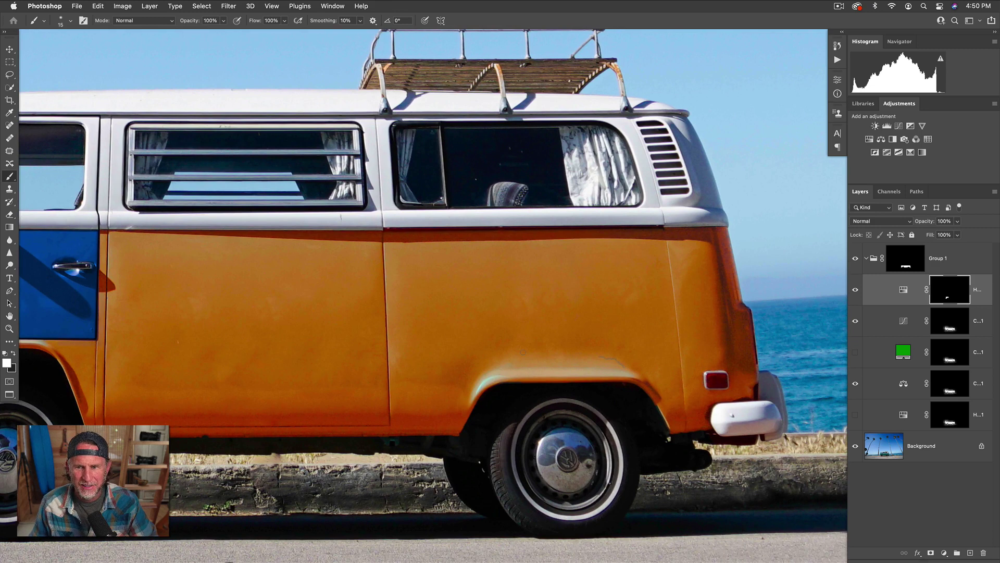
pyautogui.click(894, 447)
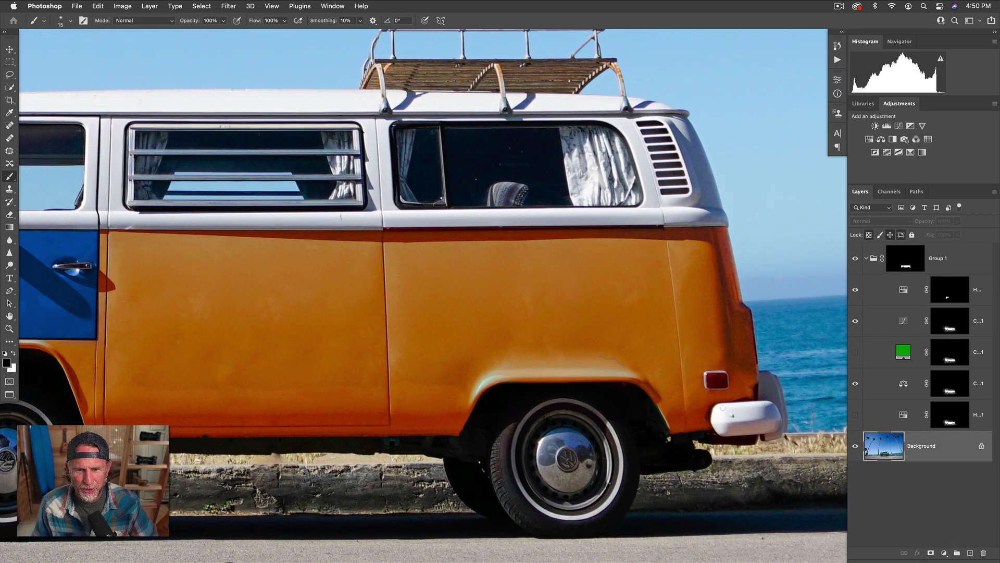
pyautogui.click(9, 88)
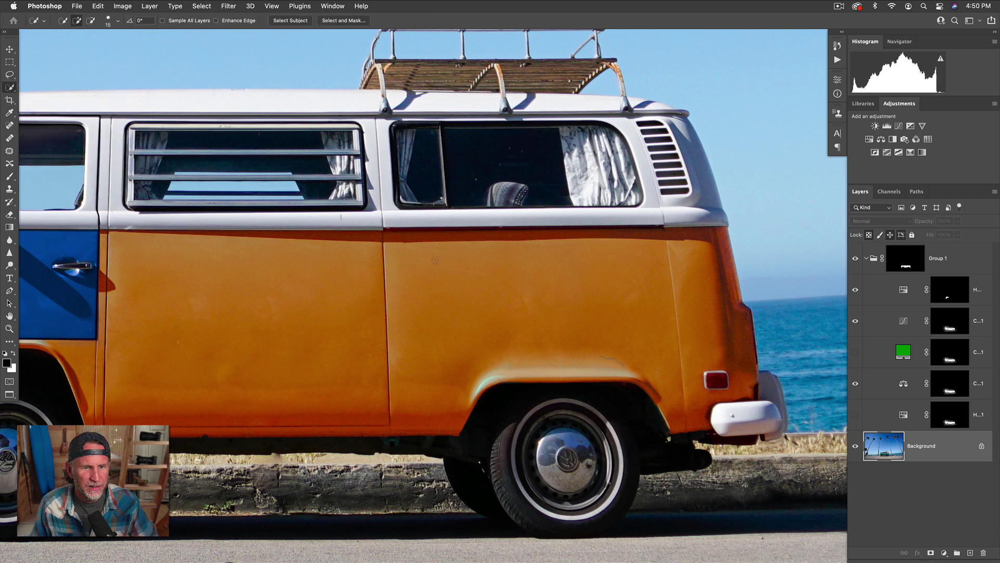
pyautogui.press(']')
pyautogui.press(']')
pyautogui.moveTo(416, 264); pyautogui.dragTo(414, 329)
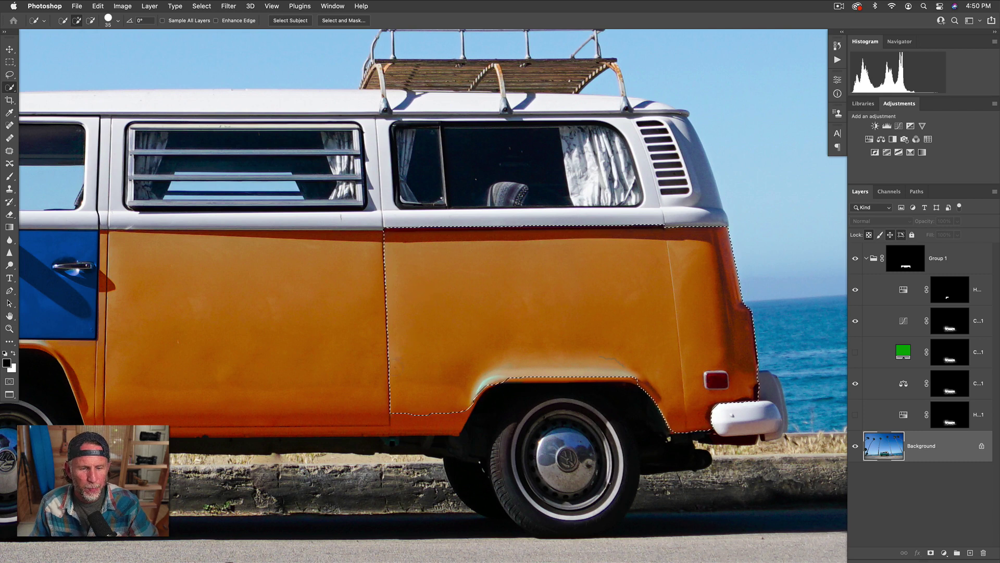
# Step: Extend the selection to the rear panel's lower edge, then subtract the middle-panel spill and the tail light
pyautogui.click(414, 417)
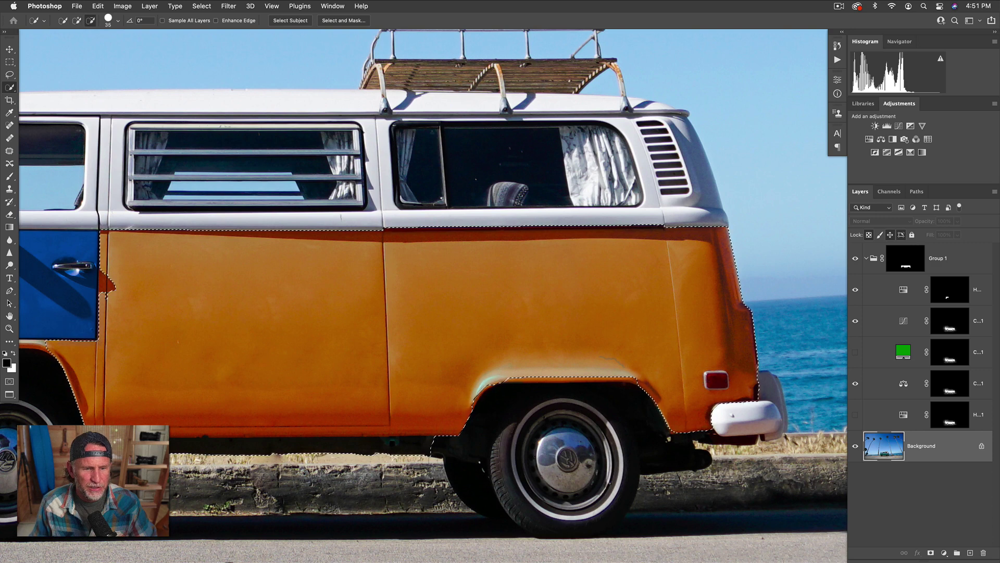
pyautogui.keyDown('alt'); pyautogui.moveTo(404, 451); pyautogui.dragTo(365, 449); pyautogui.keyUp('alt')
pyautogui.keyDown('alt'); pyautogui.moveTo(354, 383); pyautogui.dragTo(352, 334); pyautogui.keyUp('alt')
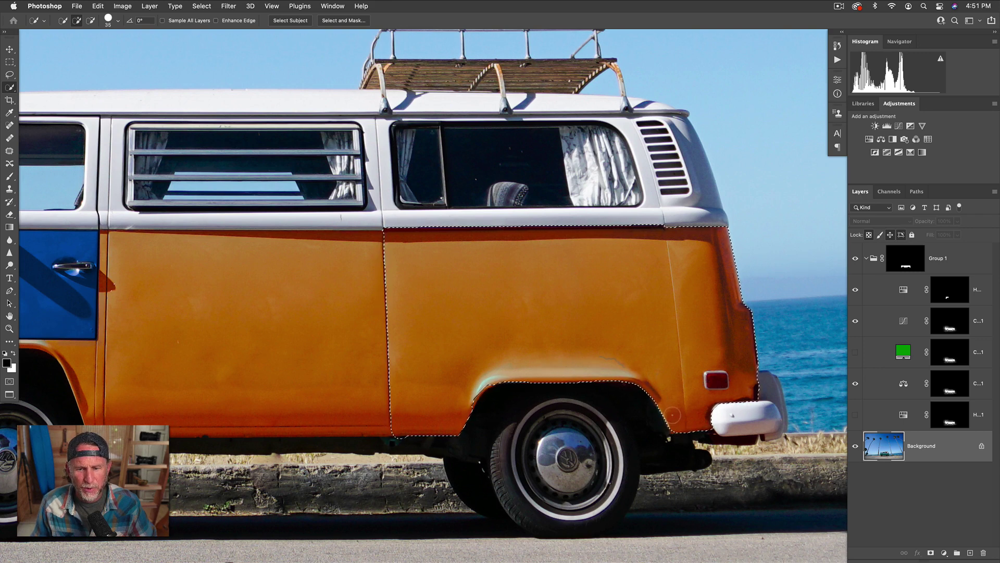
pyautogui.press('alt')
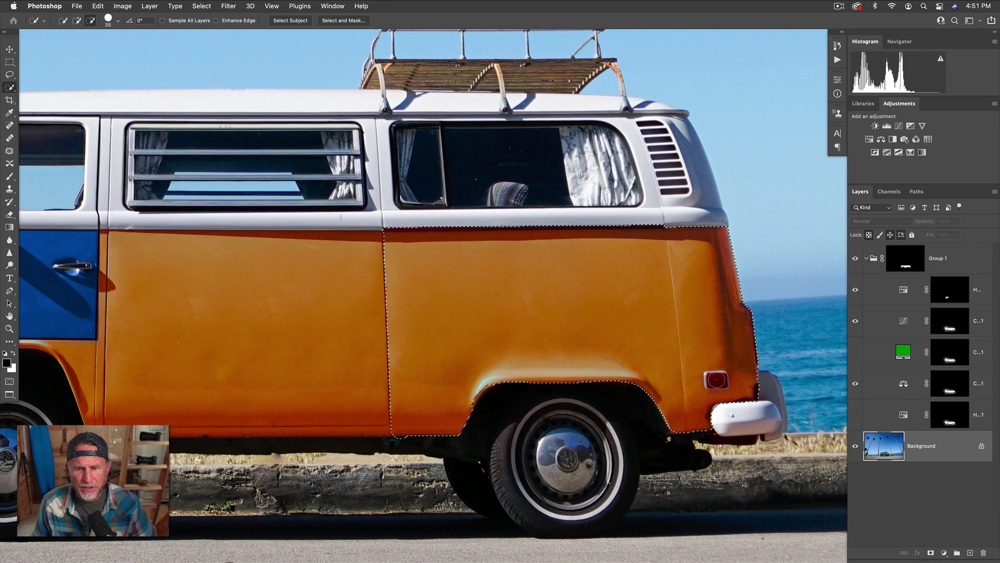
pyautogui.keyDown('alt'); pyautogui.click(718, 381); pyautogui.keyUp('alt')
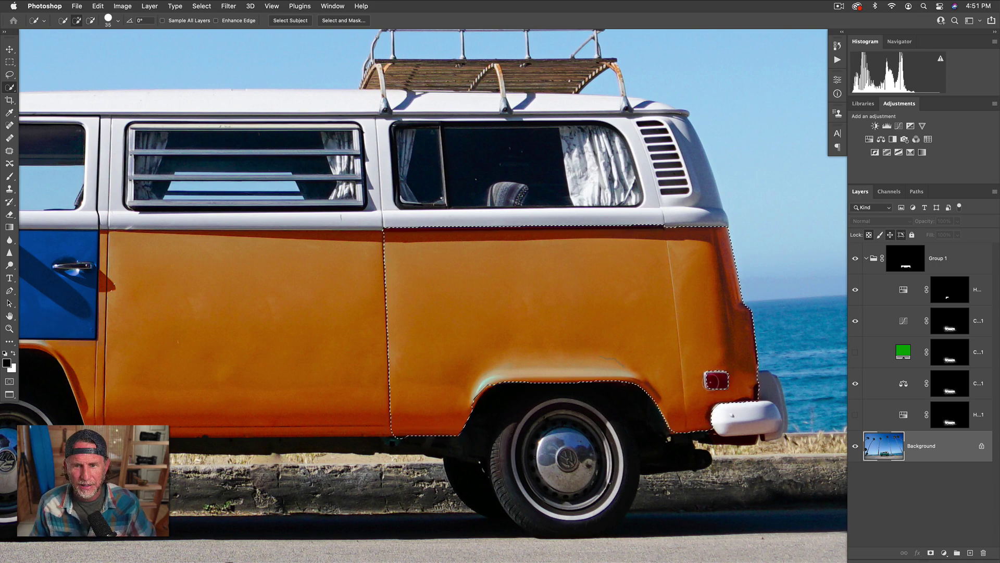
# Step: Add a Hue/Saturation layer masked by the rear panel selection above the front panel's Hue/Saturation layer in Group 1
pyautogui.hscroll(-5, 432, 281)
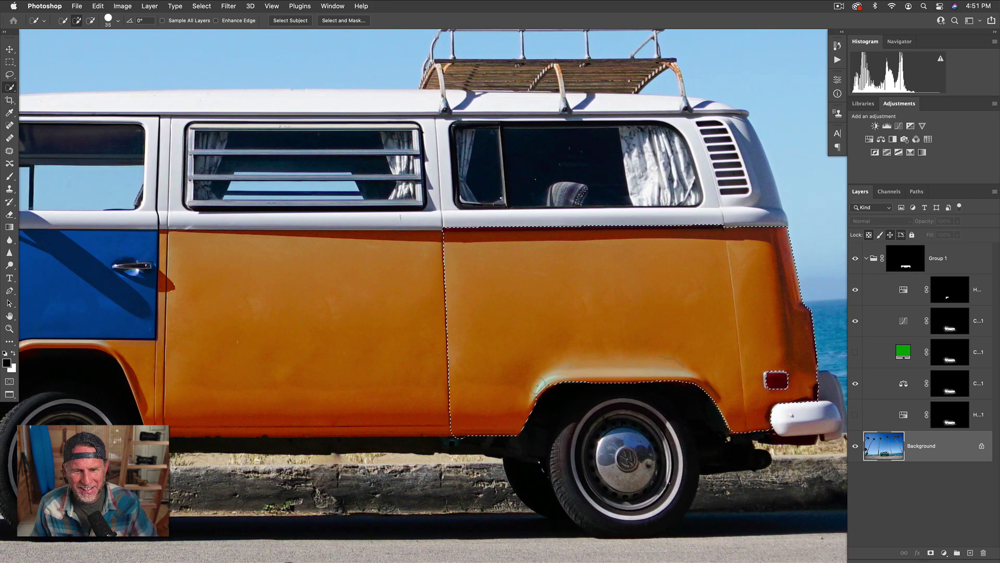
pyautogui.moveTo(708, 305); pyautogui.dragTo(630, 311)
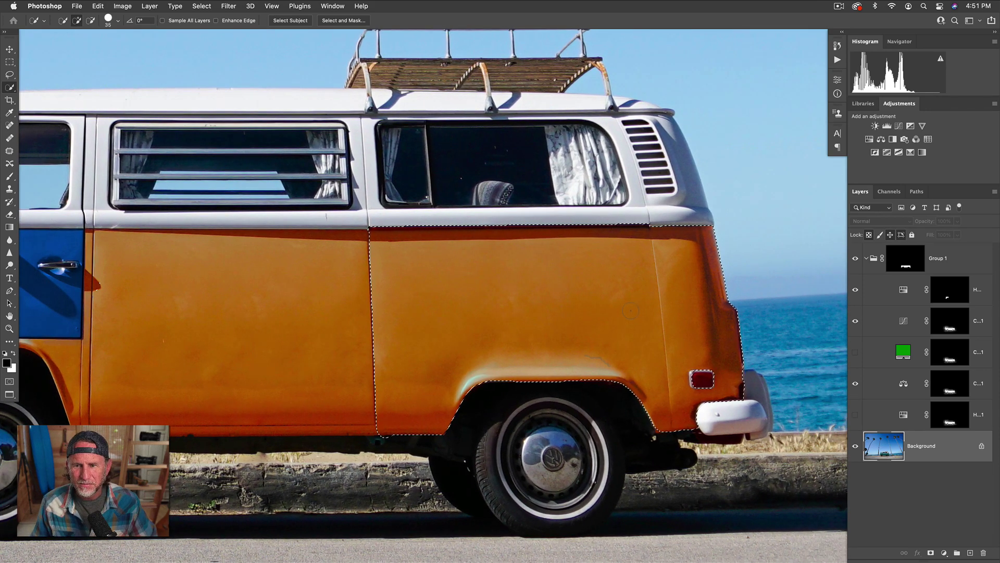
pyautogui.click(904, 295)
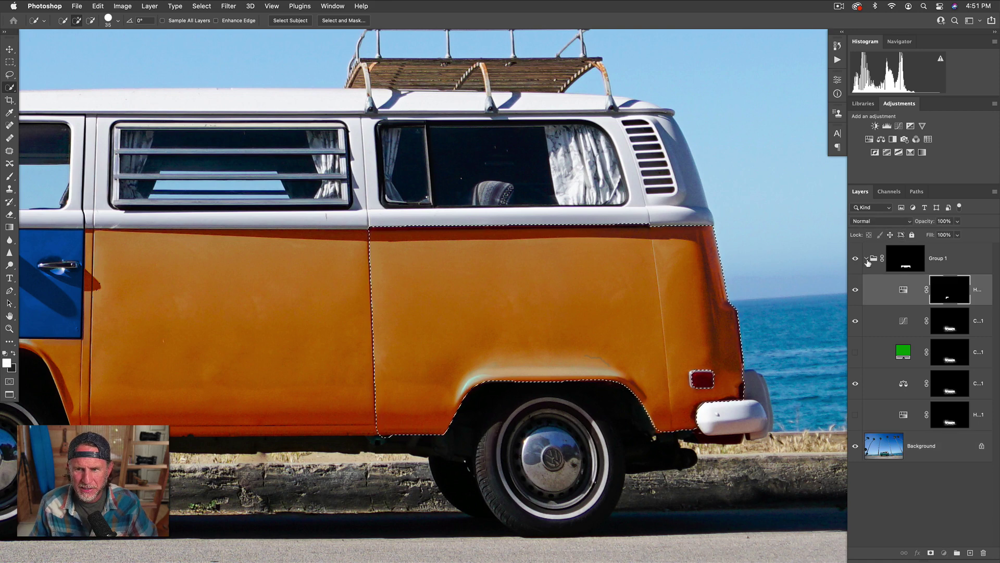
pyautogui.click(866, 258)
pyautogui.click(866, 258)
pyautogui.click(900, 298)
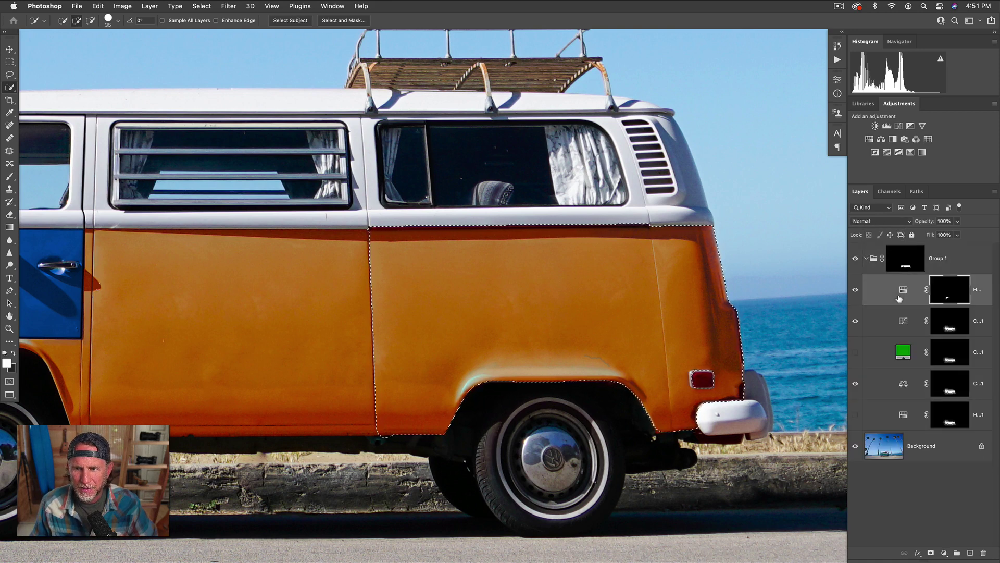
pyautogui.click(870, 139)
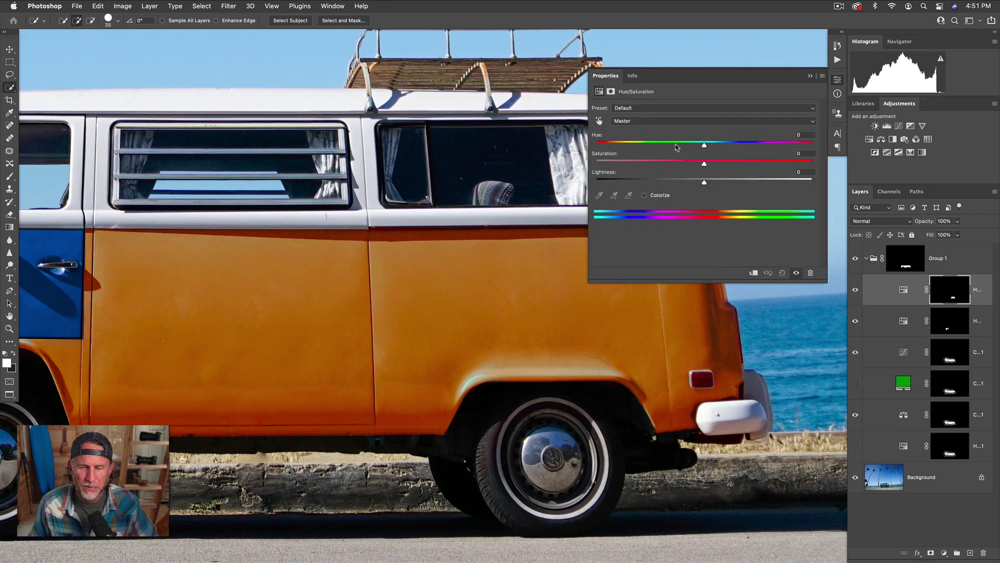
# Step: Try hue shifts on the rear panel from purple to yellow-green, ending on green with Hue +110
pyautogui.moveTo(677, 147); pyautogui.dragTo(615, 146)
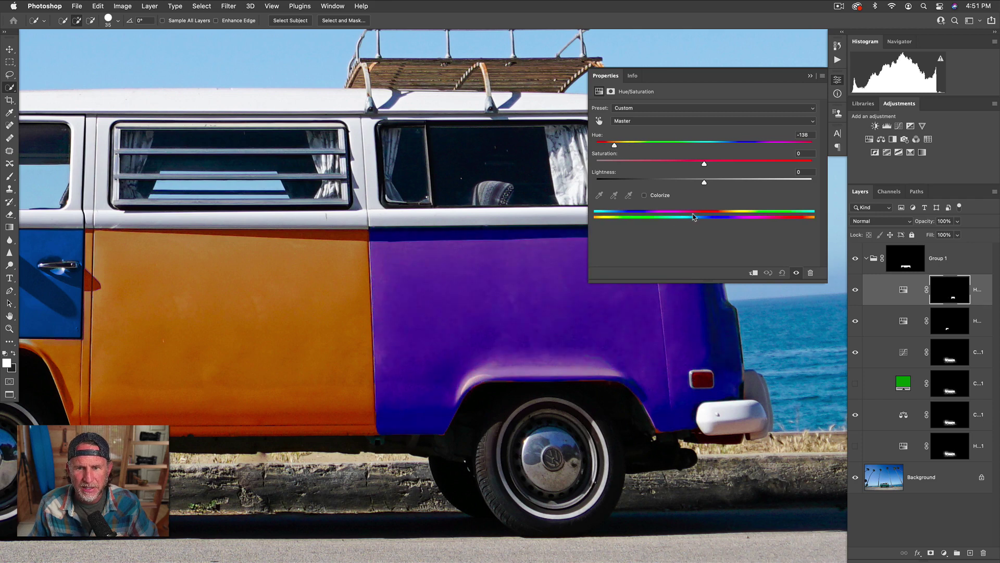
pyautogui.moveTo(588, 266); pyautogui.dragTo(116, 266)
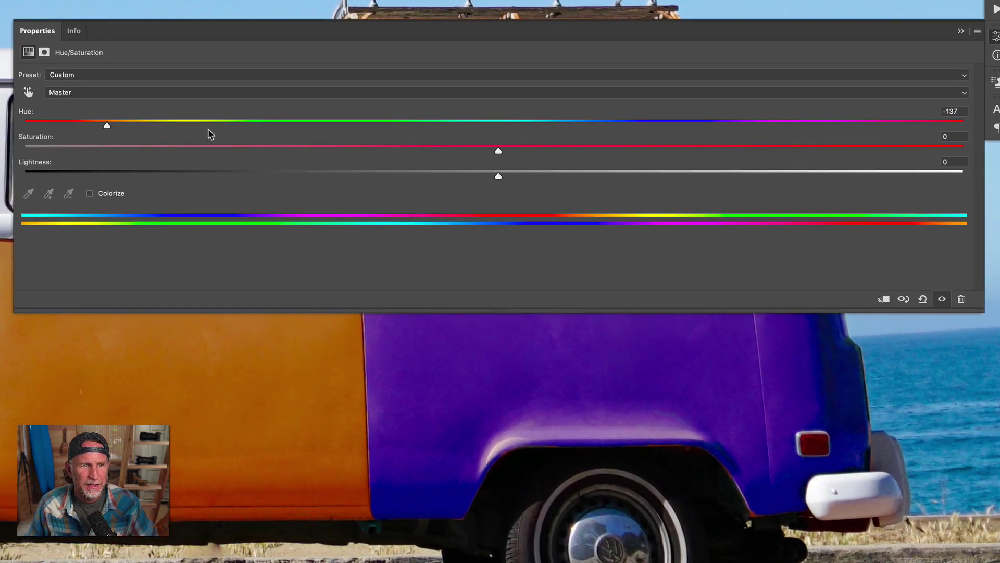
pyautogui.moveTo(237, 142); pyautogui.dragTo(483, 147)
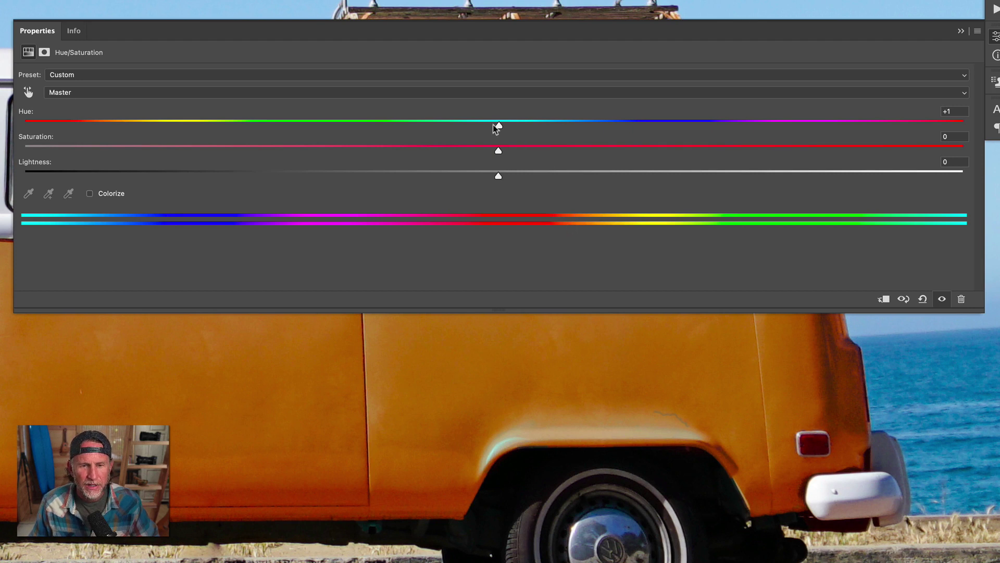
pyautogui.moveTo(499, 126); pyautogui.dragTo(675, 130)
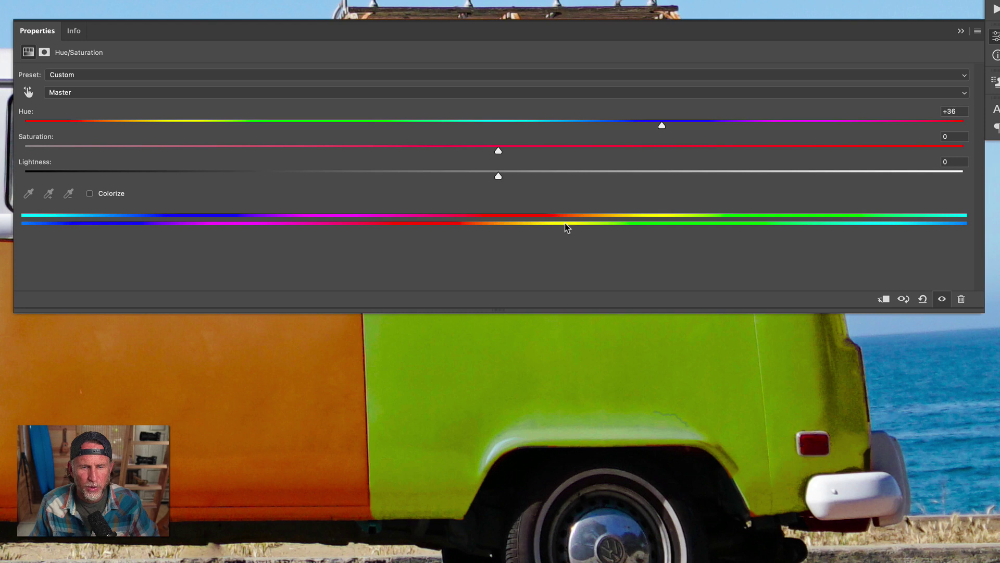
pyautogui.moveTo(662, 126); pyautogui.dragTo(864, 126)
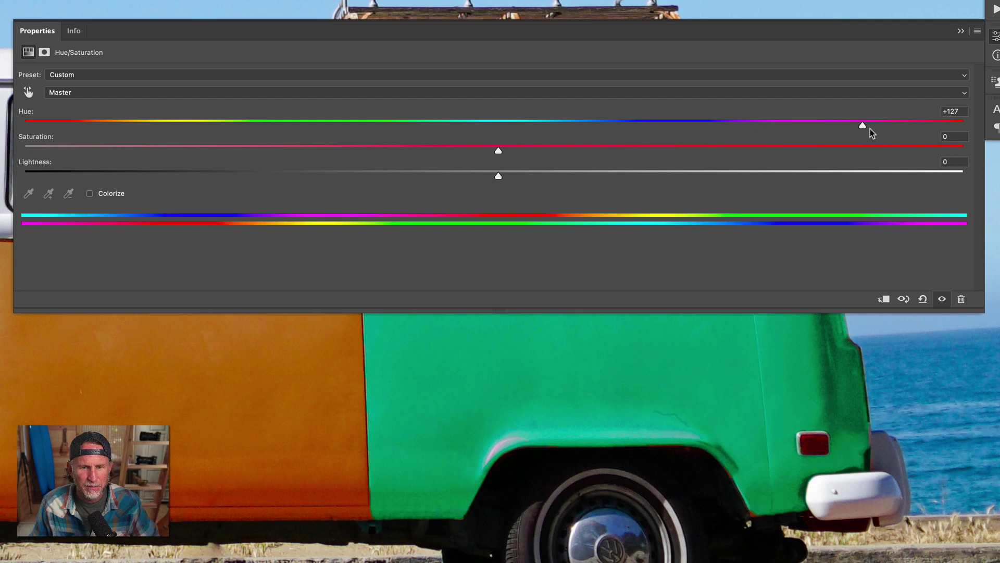
pyautogui.moveTo(862, 125); pyautogui.dragTo(830, 128)
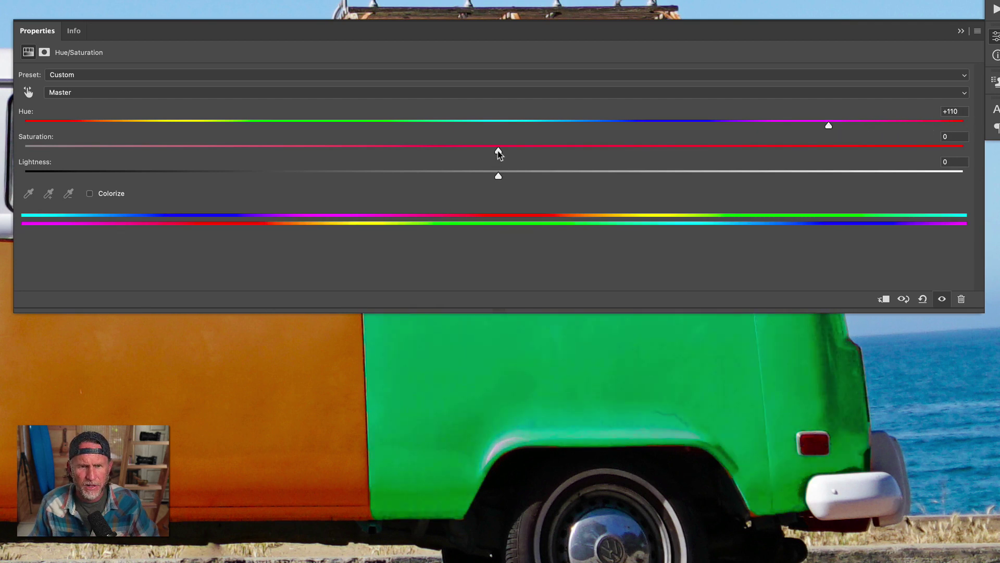
# Step: Try a darker, more muted green on the rear panel with Saturation -11 and Lightness -29
pyautogui.moveTo(499, 152); pyautogui.dragTo(441, 152)
pyautogui.moveTo(500, 178); pyautogui.dragTo(358, 178)
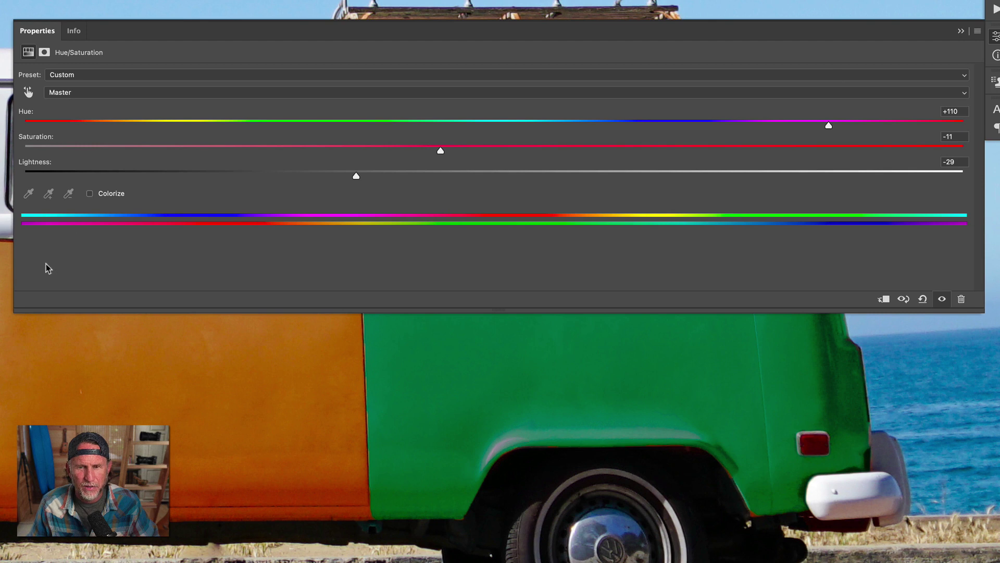
pyautogui.moveTo(13, 267); pyautogui.dragTo(747, 261)
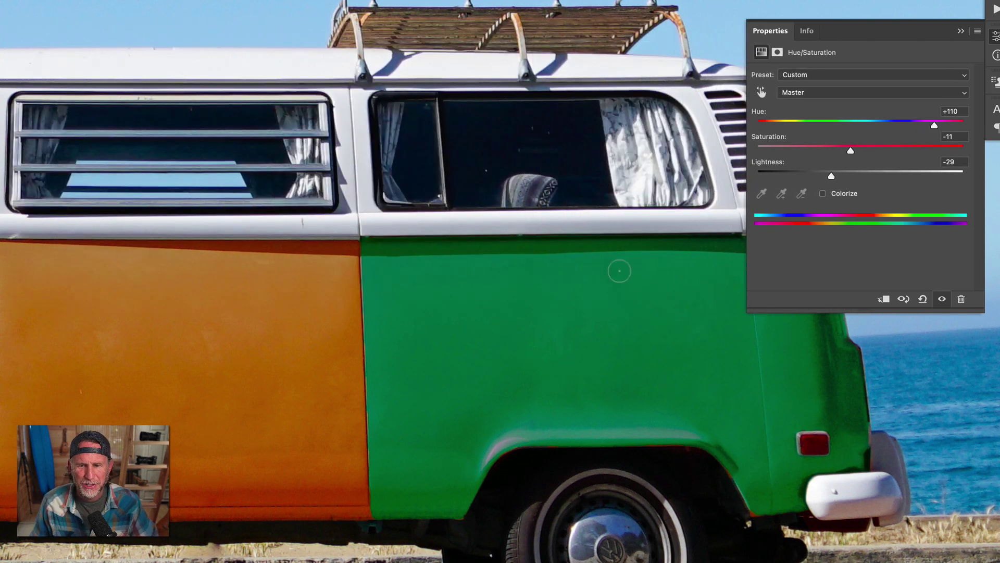
pyautogui.moveTo(612, 266); pyautogui.dragTo(465, 263)
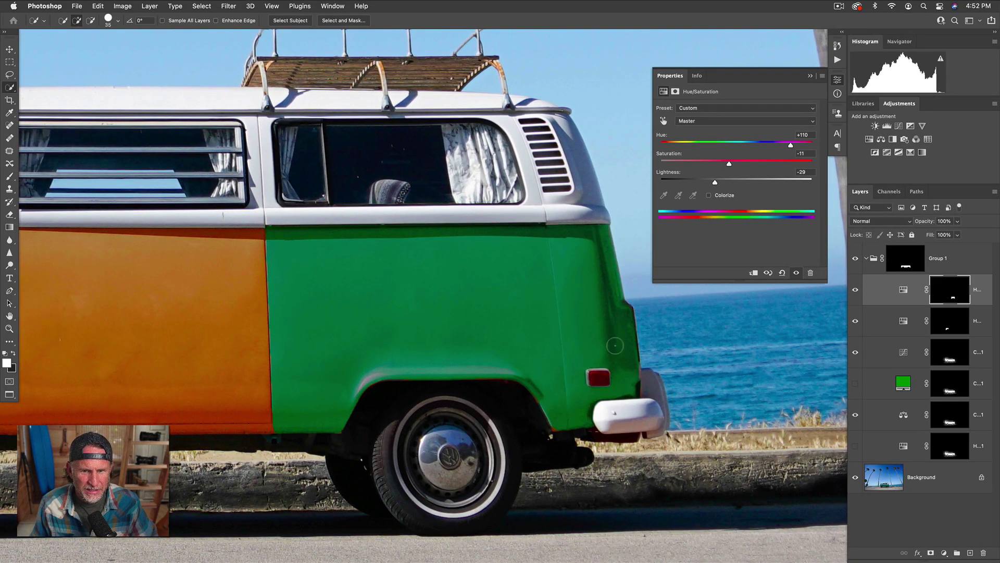
# Step: Colorize the rear panel a deep green with Hue 122, Saturation 36 and Lightness -27
pyautogui.click(708, 196)
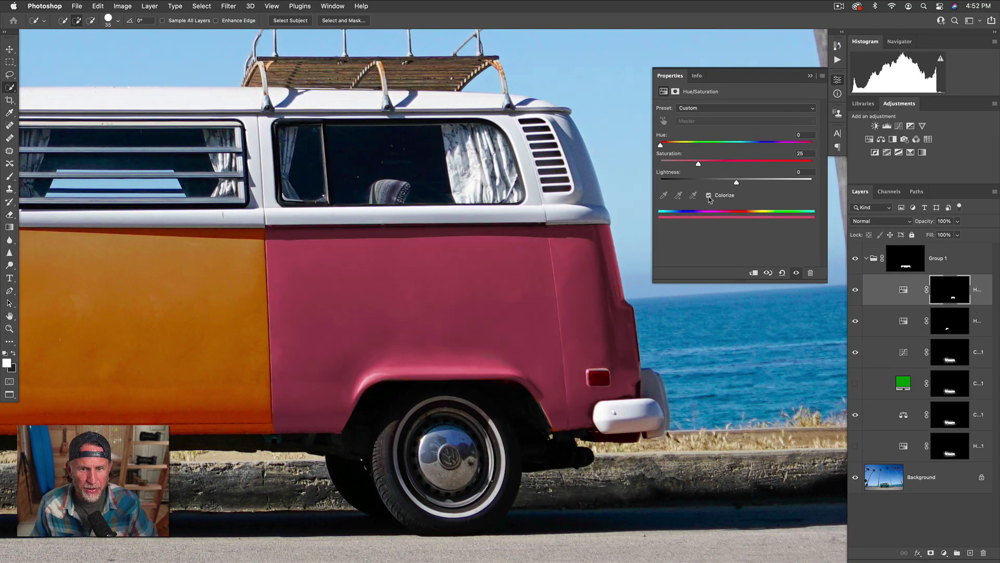
pyautogui.click(705, 145)
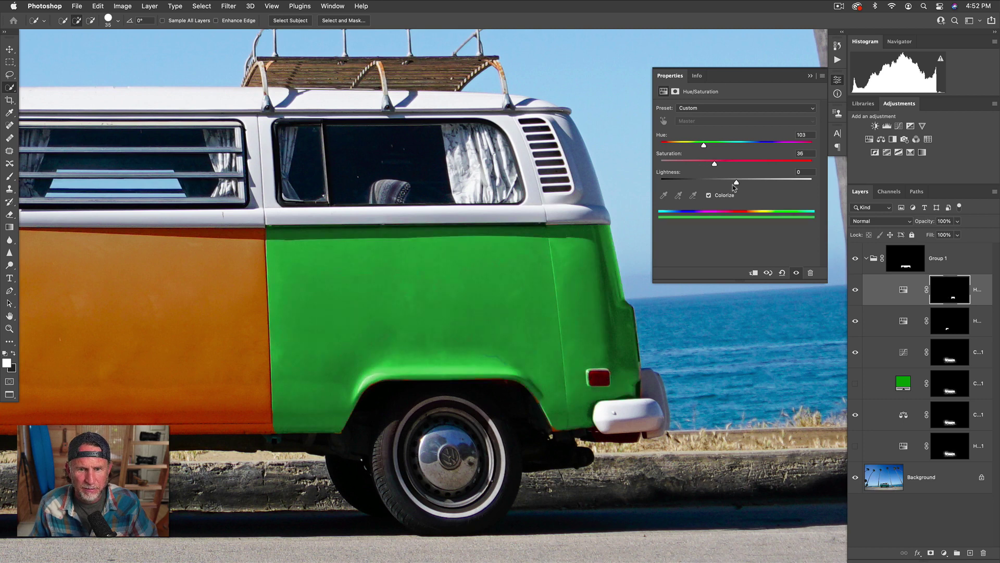
pyautogui.moveTo(733, 184); pyautogui.dragTo(716, 185)
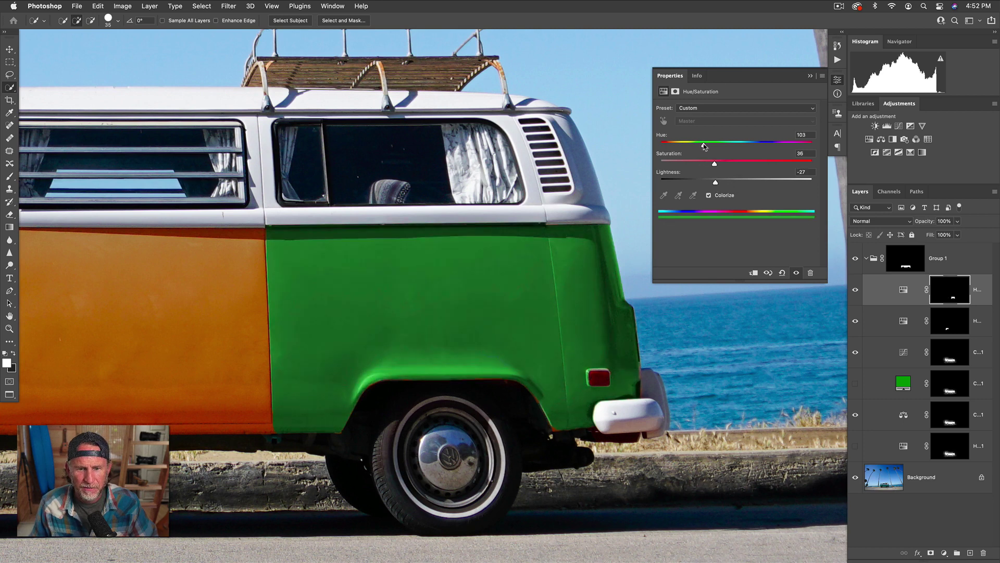
pyautogui.moveTo(704, 147); pyautogui.dragTo(713, 148)
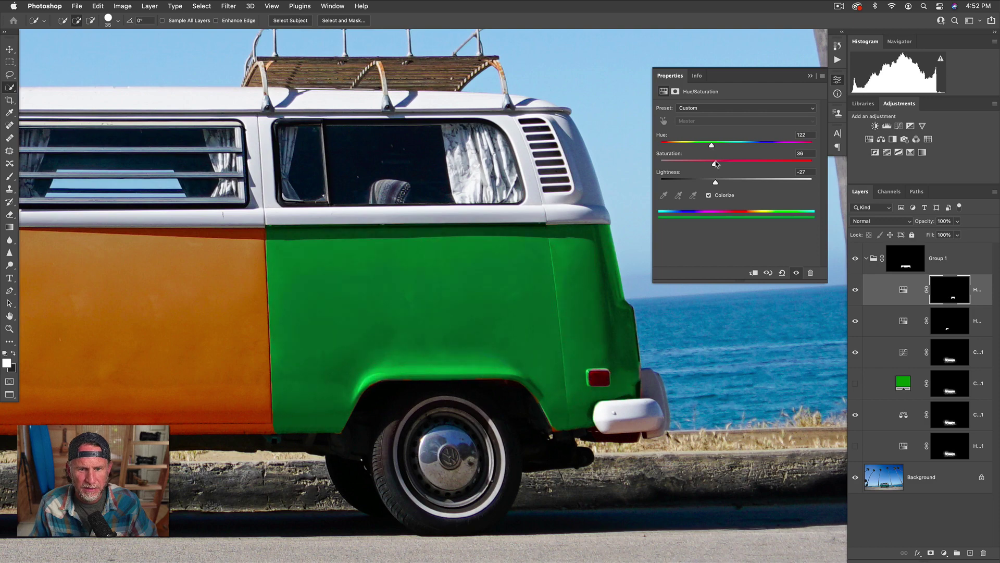
# Step: Touch up the rear panel's layer mask with the Brush along the wheel arch and around the tail light
pyautogui.press('super+equal')
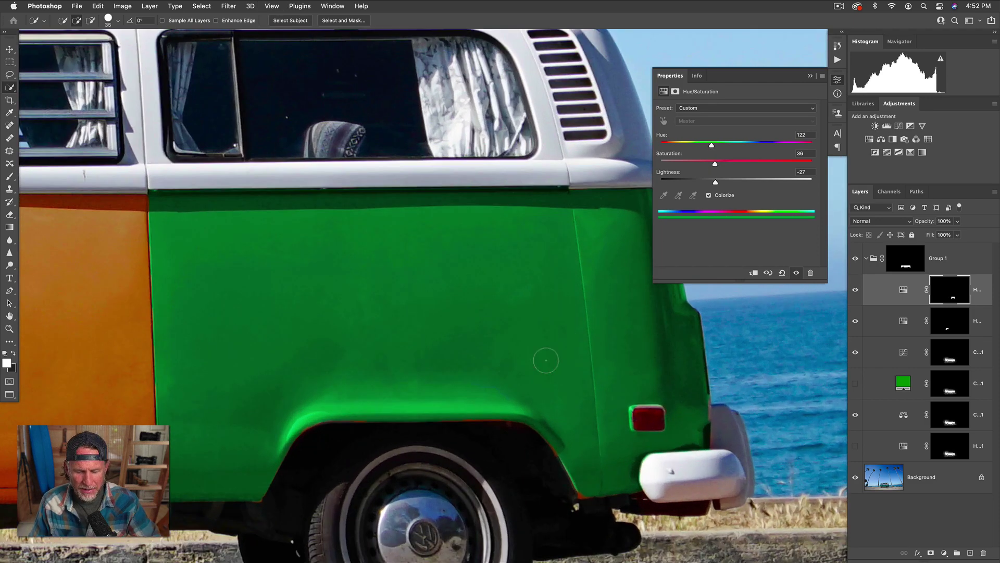
pyautogui.moveTo(544, 356); pyautogui.dragTo(540, 291)
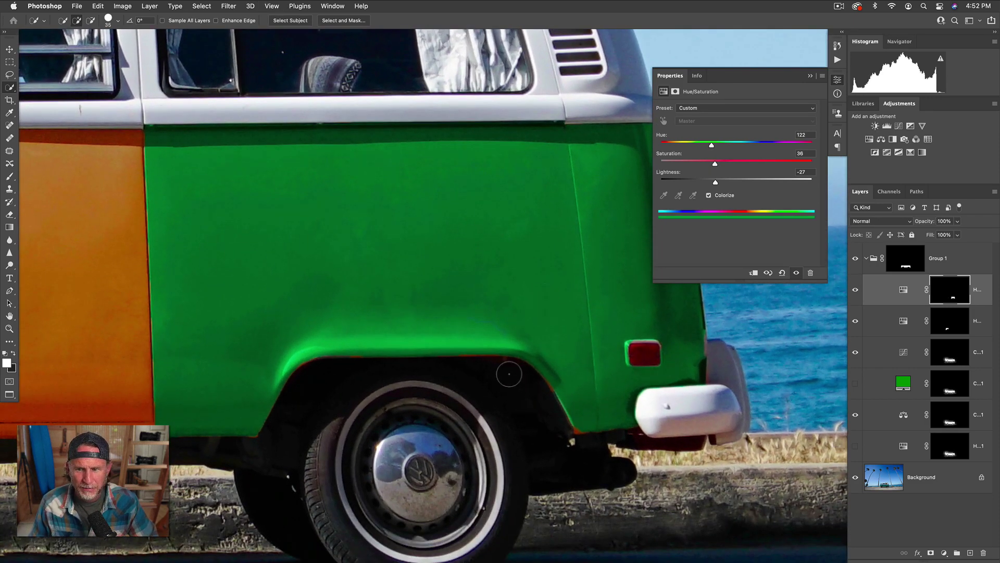
pyautogui.press('v')
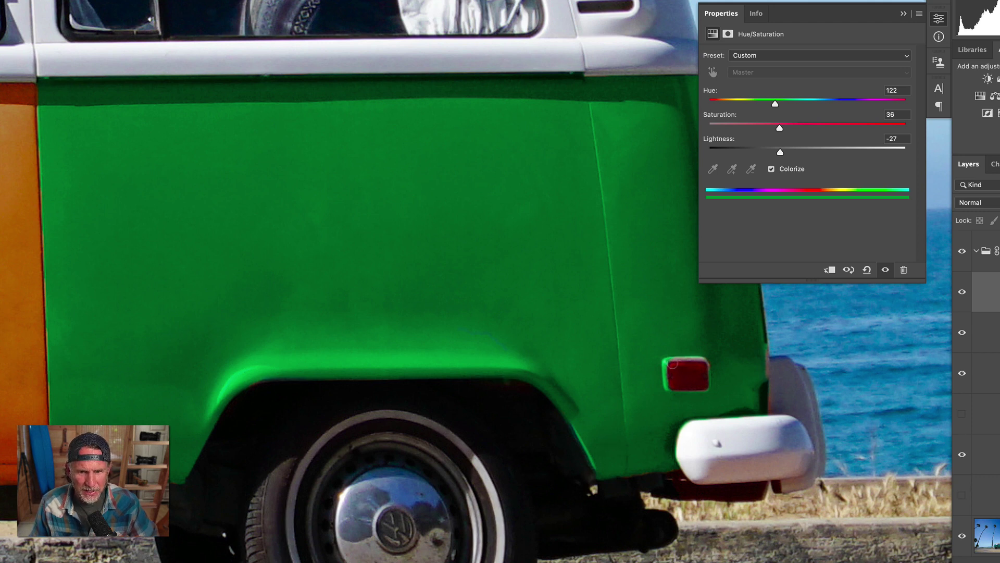
pyautogui.moveTo(672, 363)
pyautogui.mouseDown()
pyautogui.moveTo(670, 388)
pyautogui.moveTo(698, 387)
pyautogui.mouseUp()
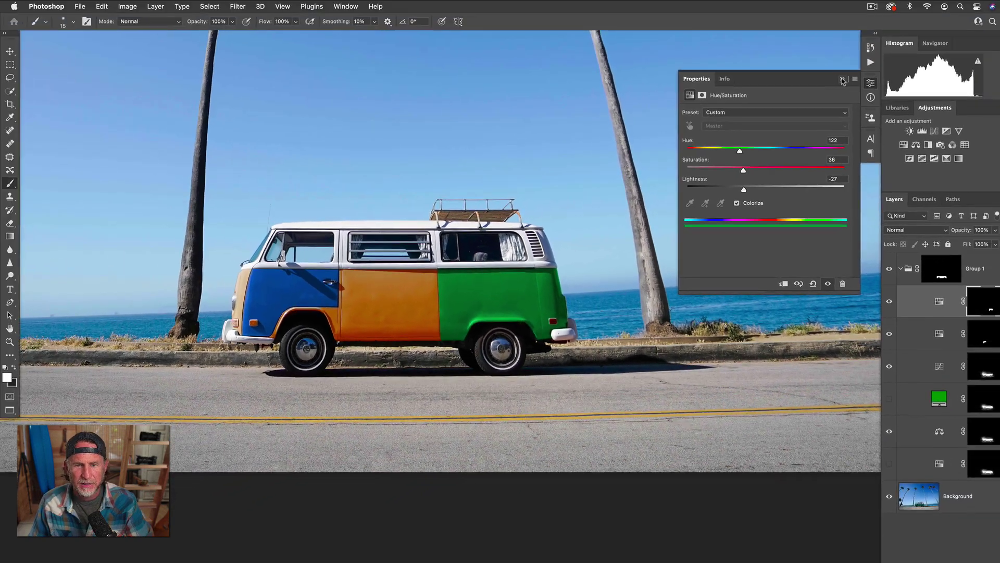
# Step: Turn the van body blue by showing the lowest Hue/Saturation layer in Group 1 and hiding the Color Balance layer
pyautogui.click(843, 81)
pyautogui.moveTo(663, 220); pyautogui.dragTo(685, 344)
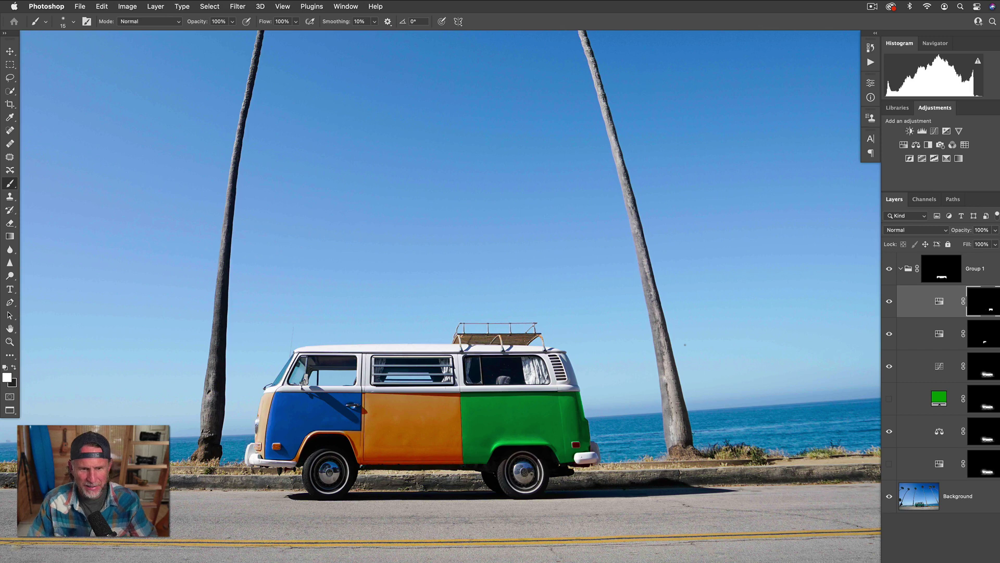
pyautogui.click(890, 464)
pyautogui.click(891, 431)
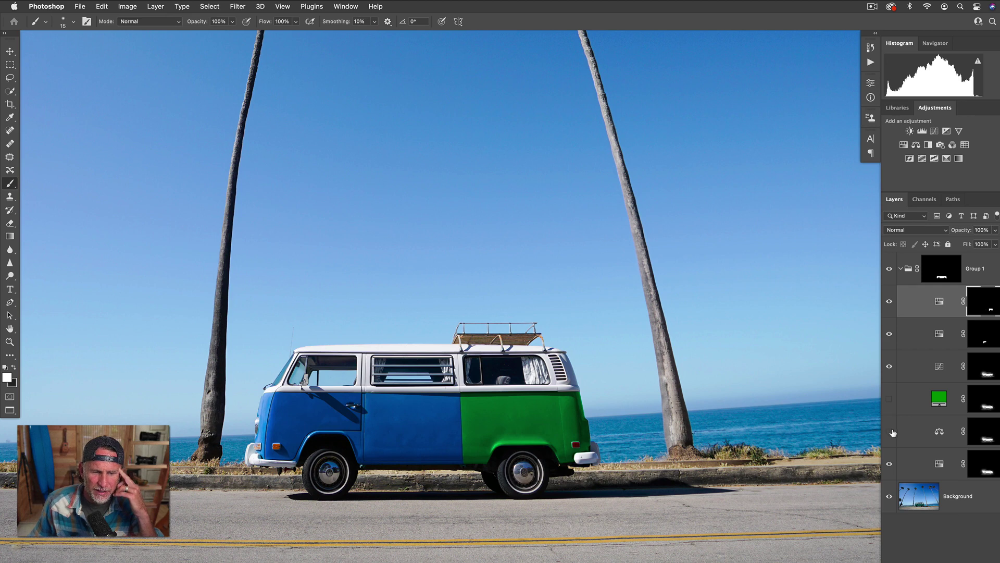
# Step: Recolor the front door panel red by setting its Hue/Saturation layer to Hue 0 and Saturation 51
pyautogui.doubleClick(940, 334)
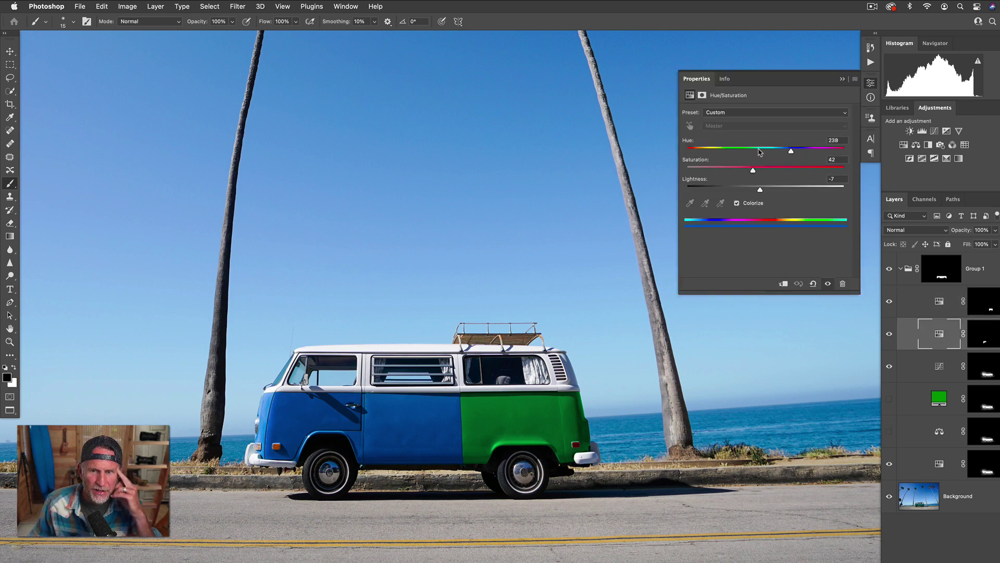
pyautogui.moveTo(759, 151); pyautogui.dragTo(686, 151)
pyautogui.moveTo(754, 173); pyautogui.dragTo(770, 174)
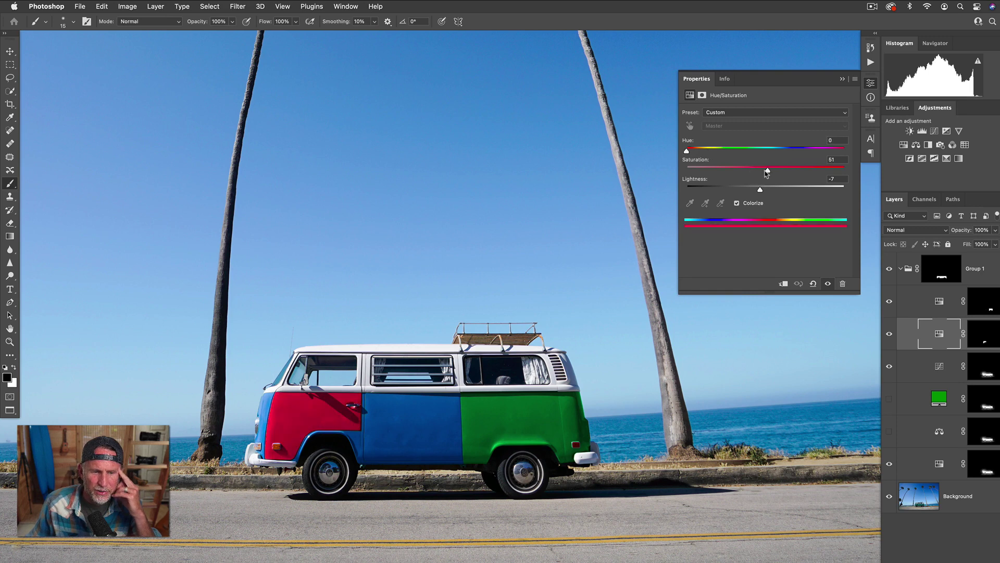
# Step: Add a Hue/Saturation layer with a blank mask above the rear panel's layer in Group 1 and set its Hue to -180
pyautogui.click(945, 304)
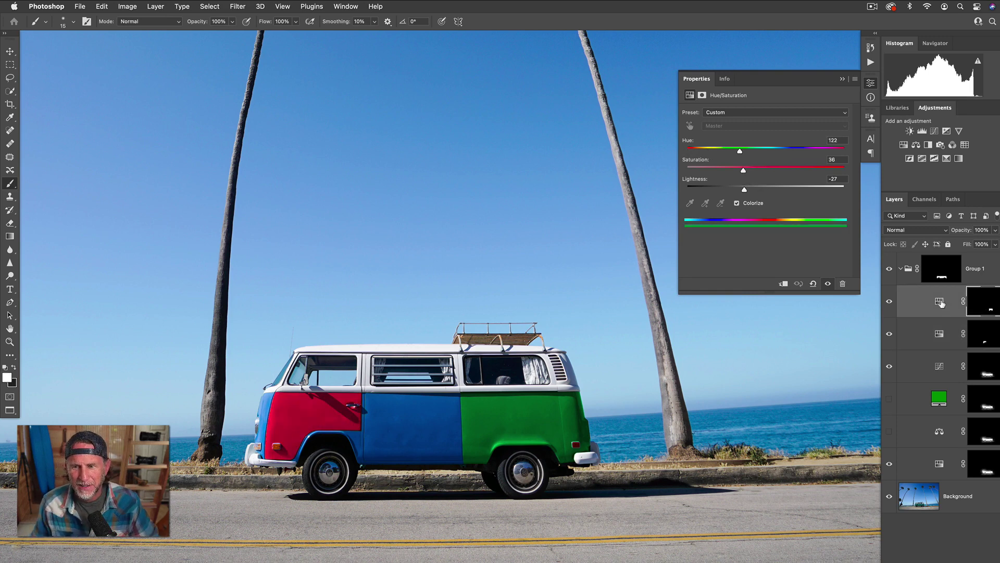
pyautogui.click(904, 146)
pyautogui.moveTo(766, 151); pyautogui.dragTo(684, 148)
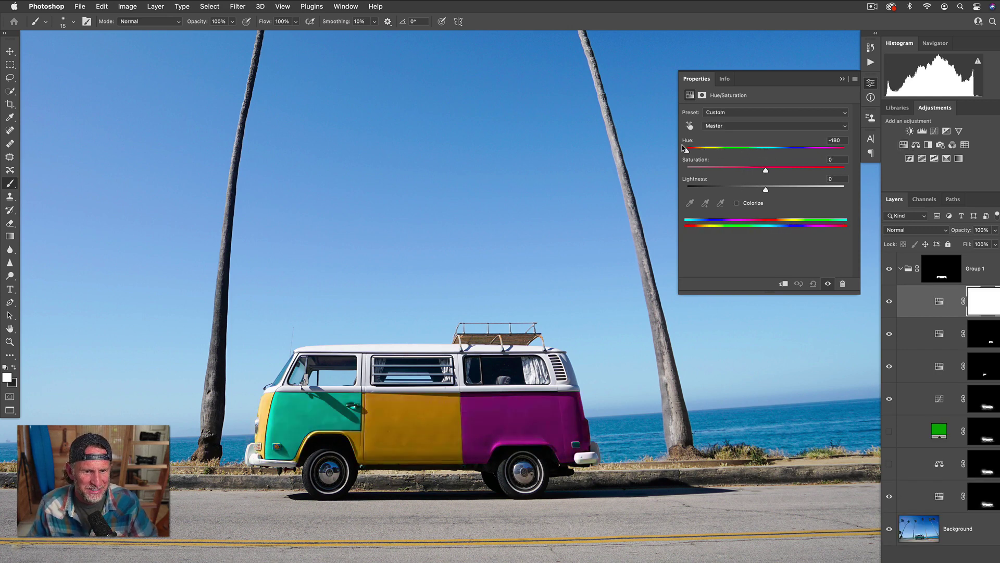
# Step: Try different hue shifts on all the van's panels together, from Hue +180 down to +20
pyautogui.press('super+plus')
pyautogui.moveTo(592, 303); pyautogui.dragTo(584, 231)
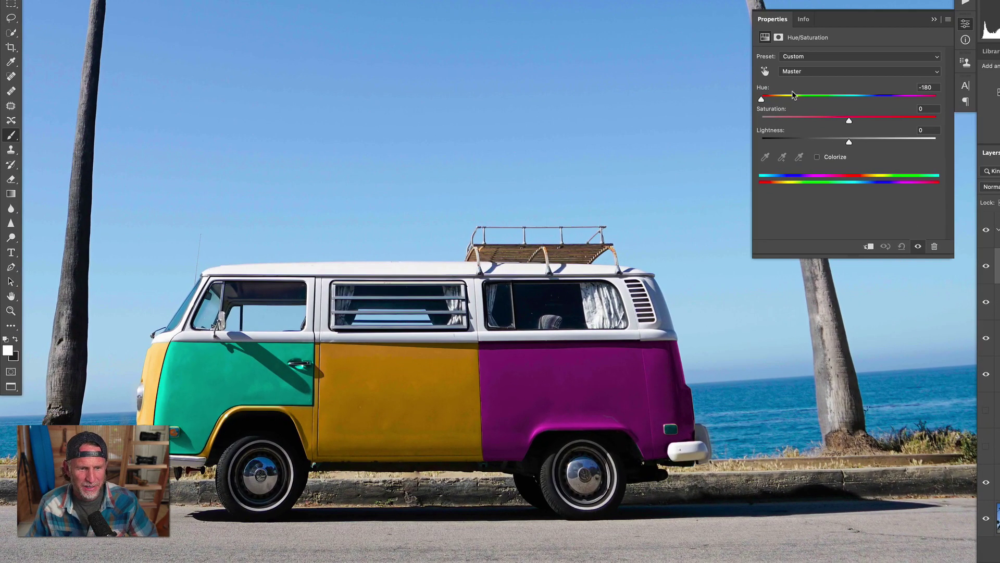
pyautogui.moveTo(764, 100); pyautogui.dragTo(946, 121)
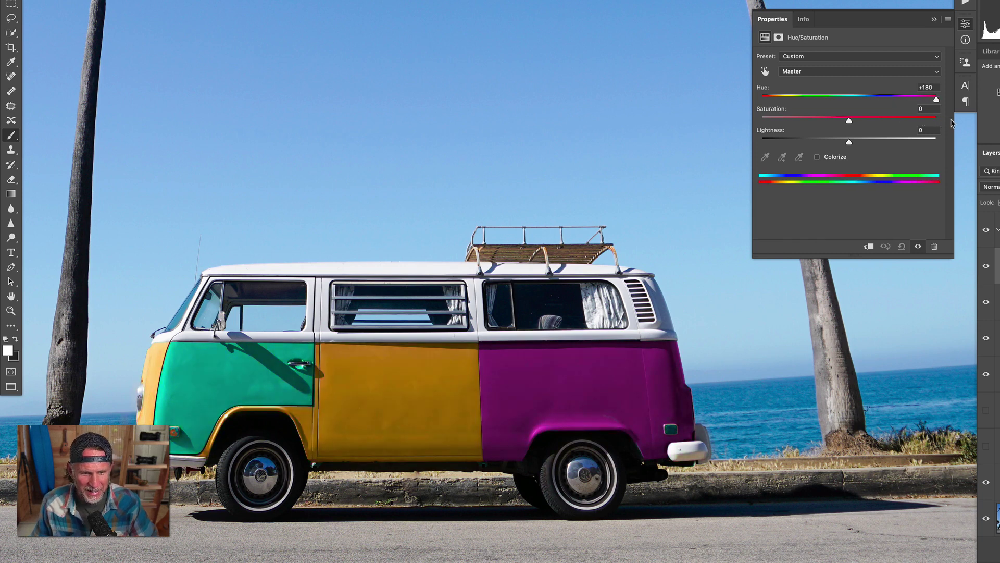
pyautogui.click(890, 99)
pyautogui.moveTo(890, 100); pyautogui.dragTo(868, 100)
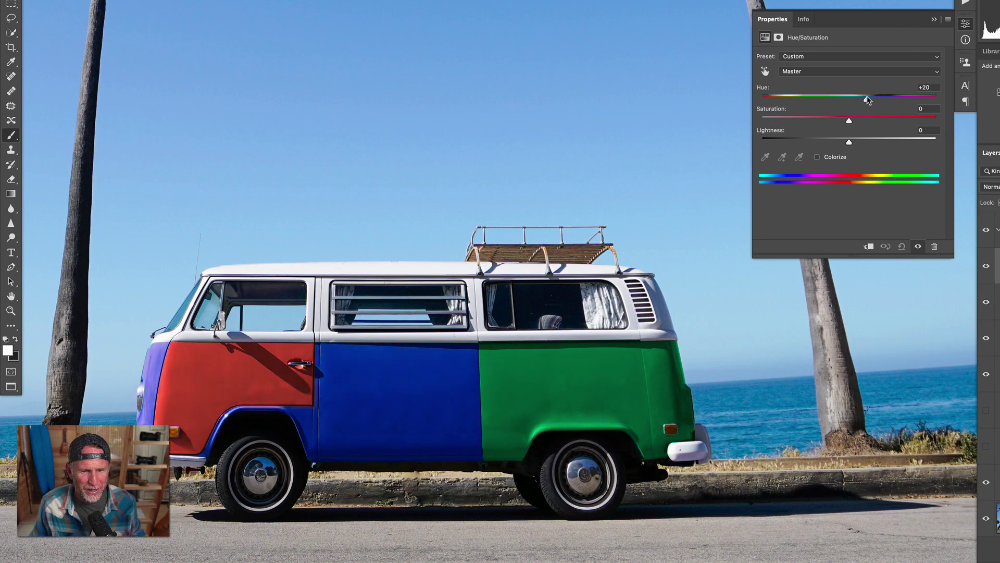